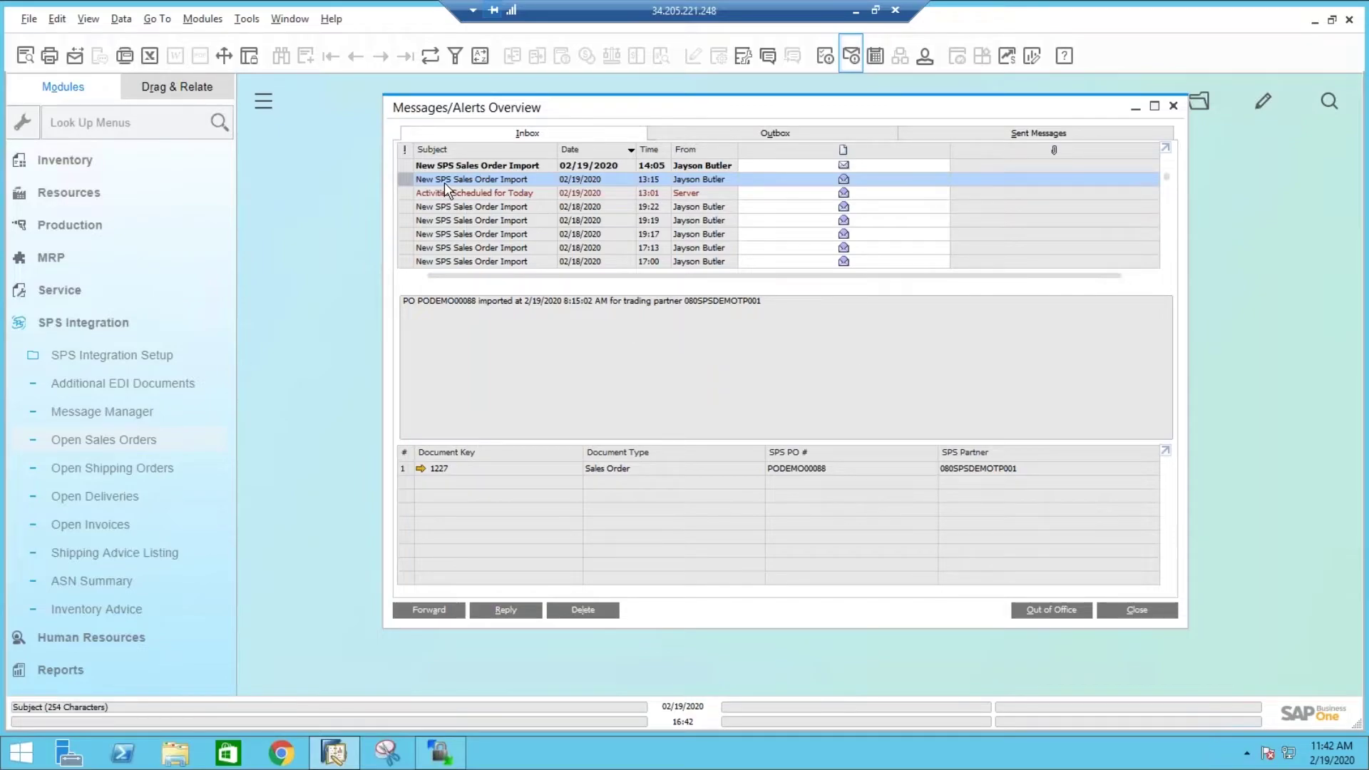
- Review the COSTCO sales order from the newest SPS Sales Order Import message, then close Messages/Alerts Overview
left_click(429, 166)
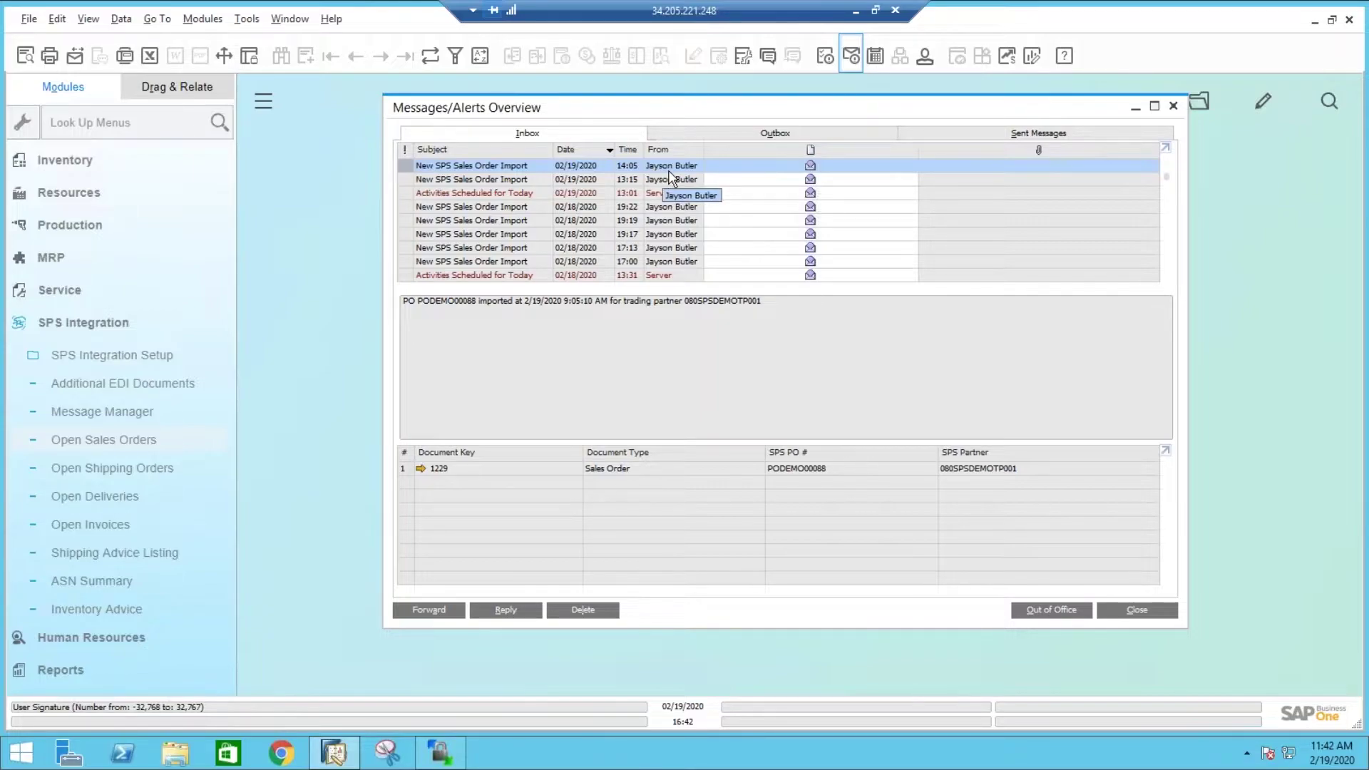
left_click(421, 470)
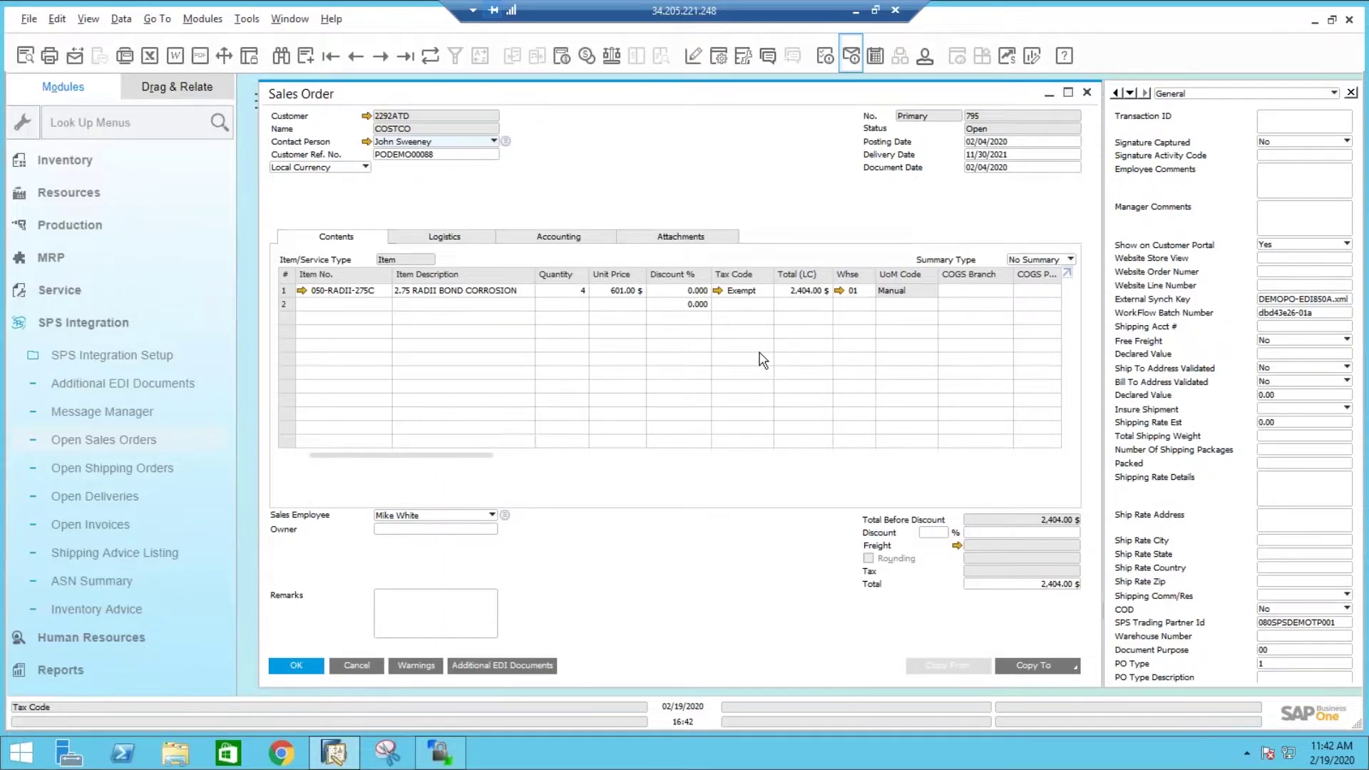
left_click(1086, 93)
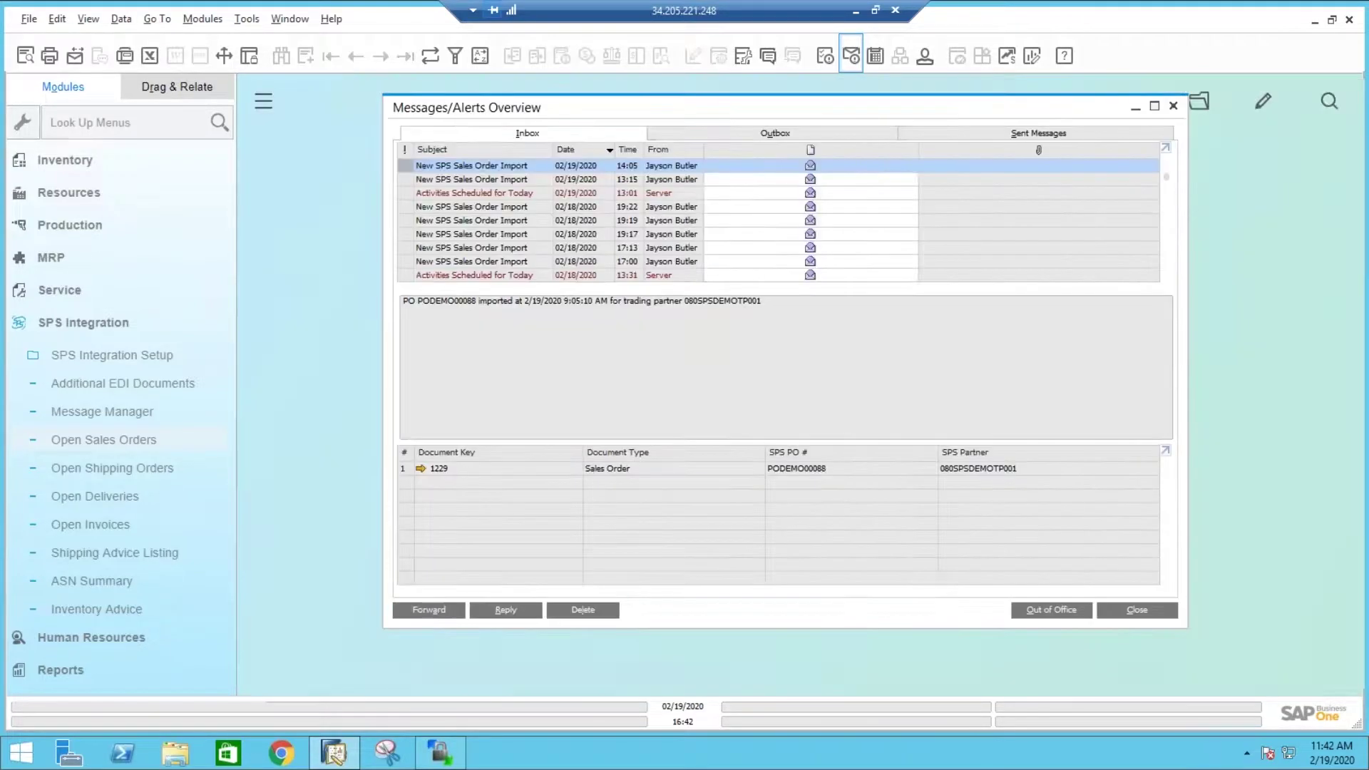
left_click(1135, 107)
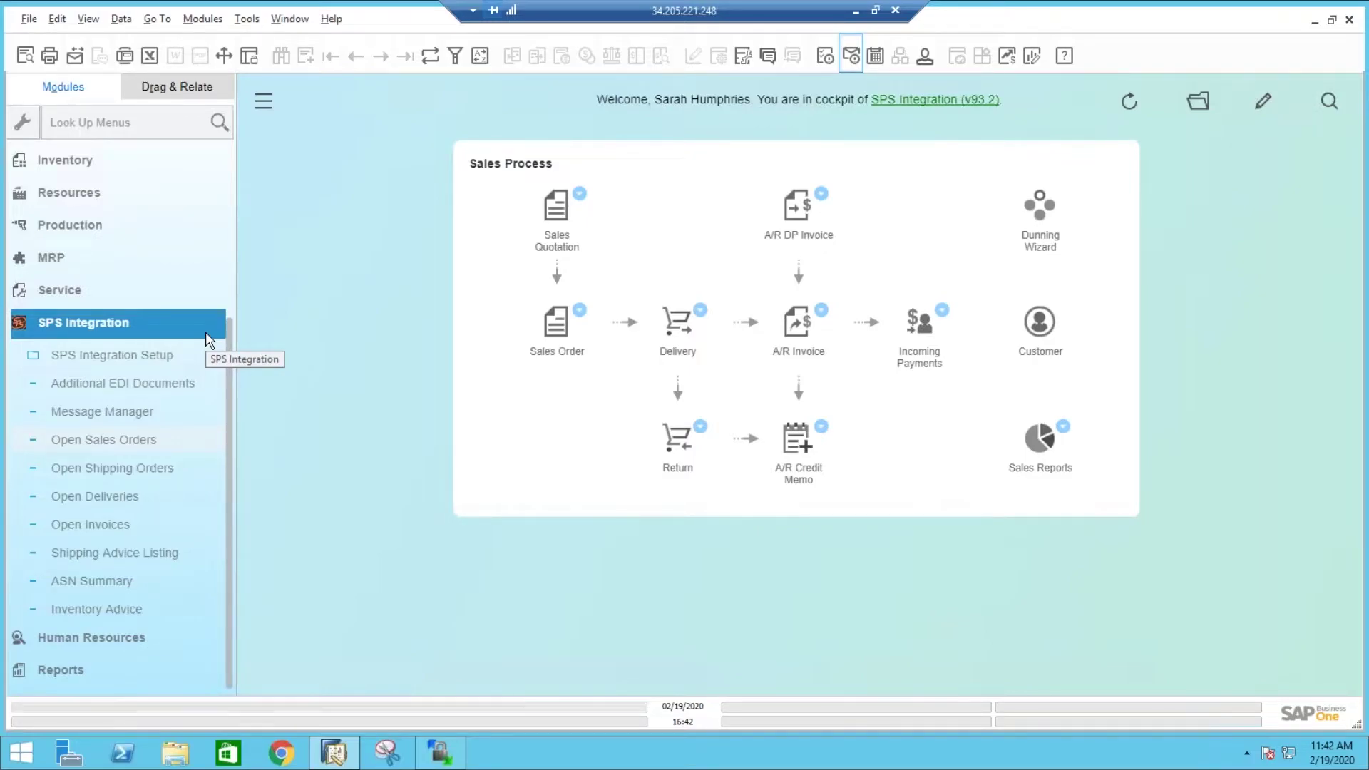
- List open 850 inbound orders with New status and All order types, then open COSTCO order 795
left_click(191, 443)
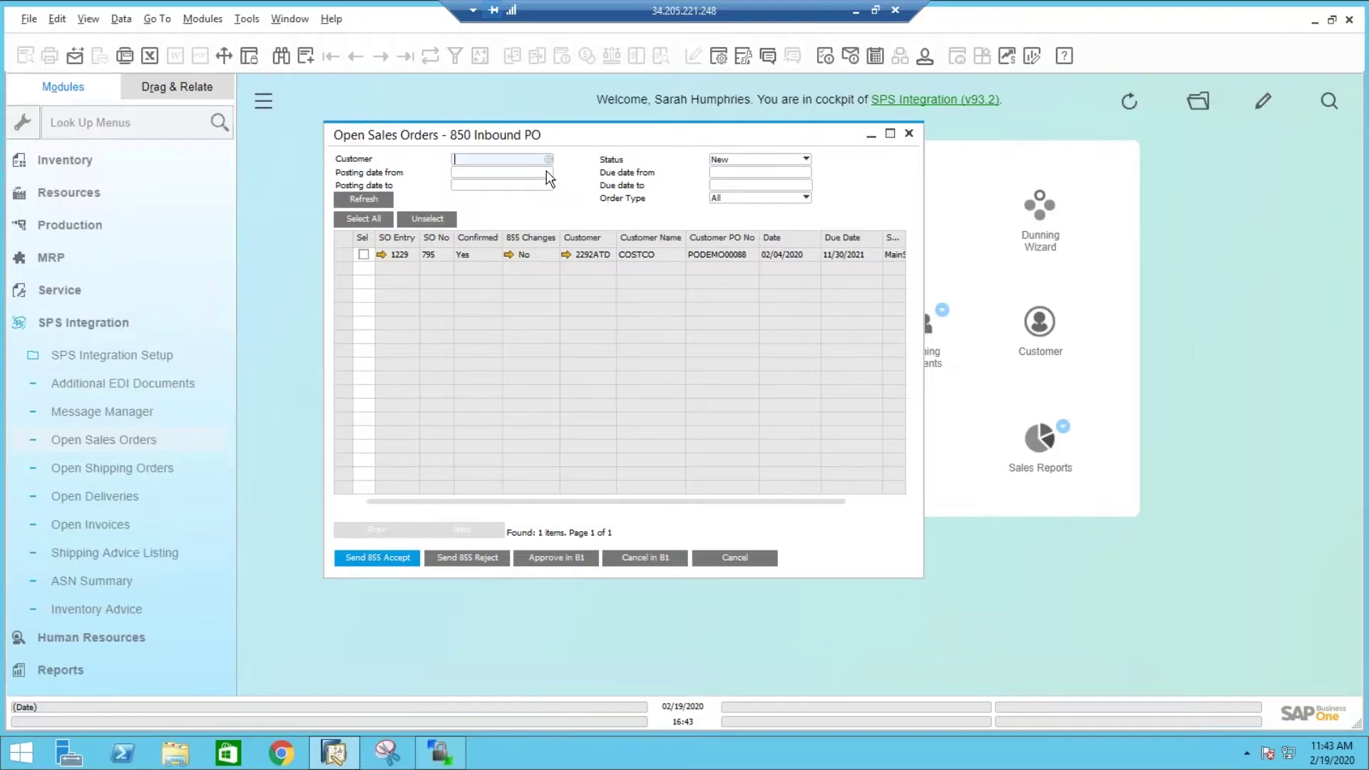
left_click(747, 163)
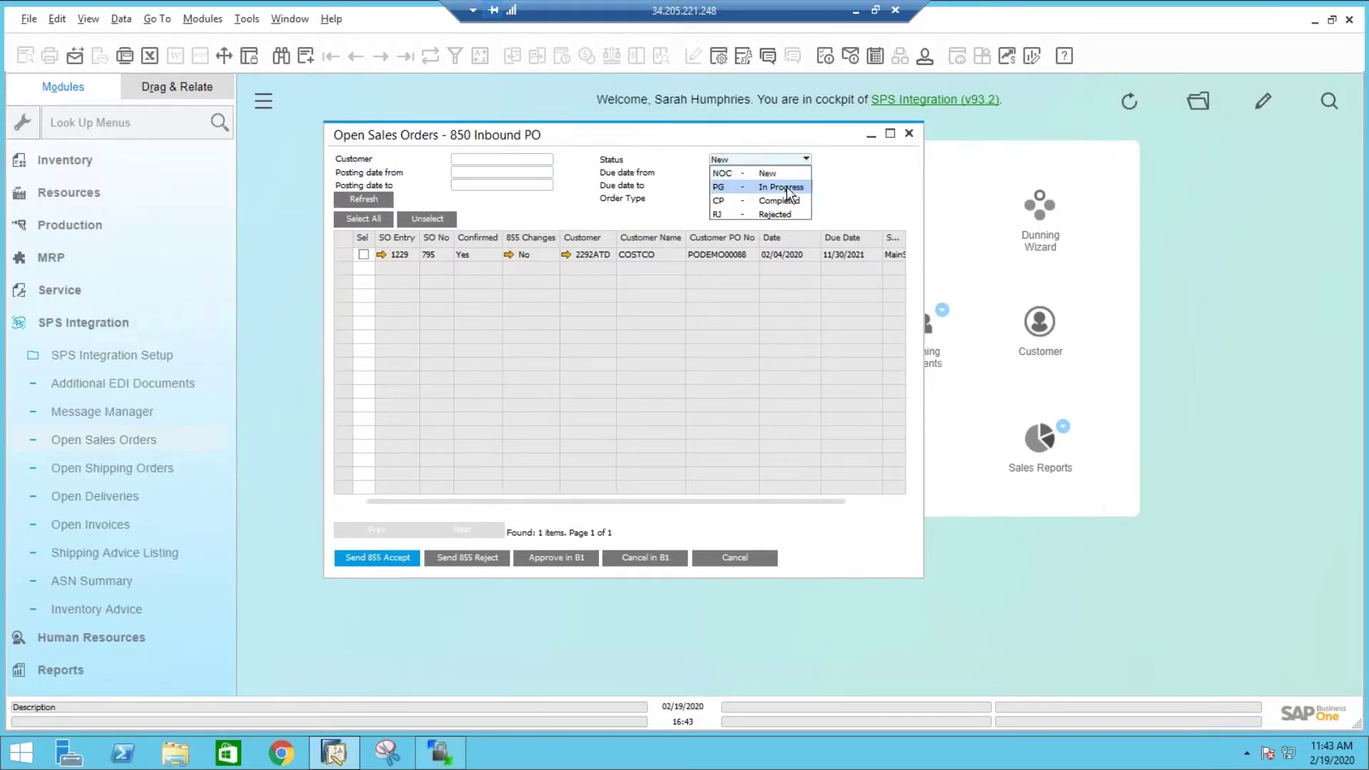
left_click(895, 214)
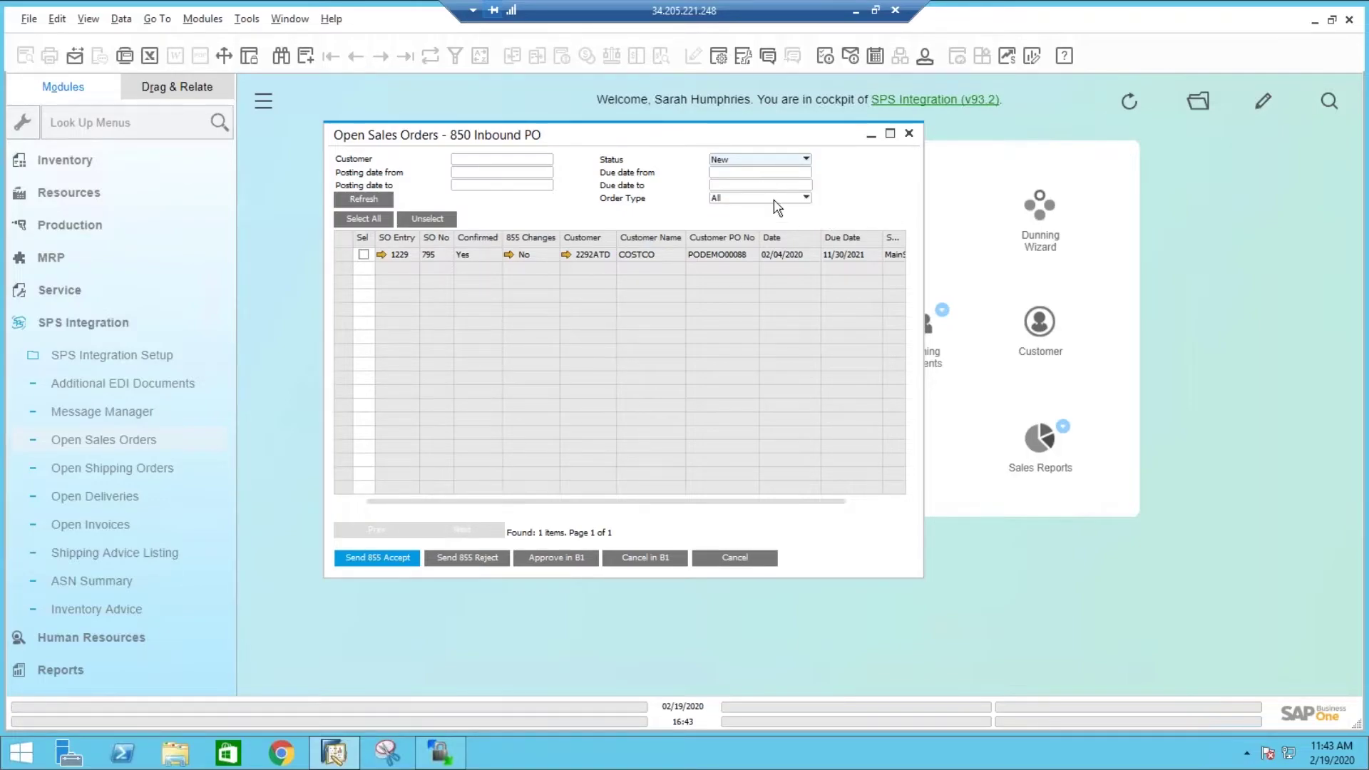
left_click(773, 199)
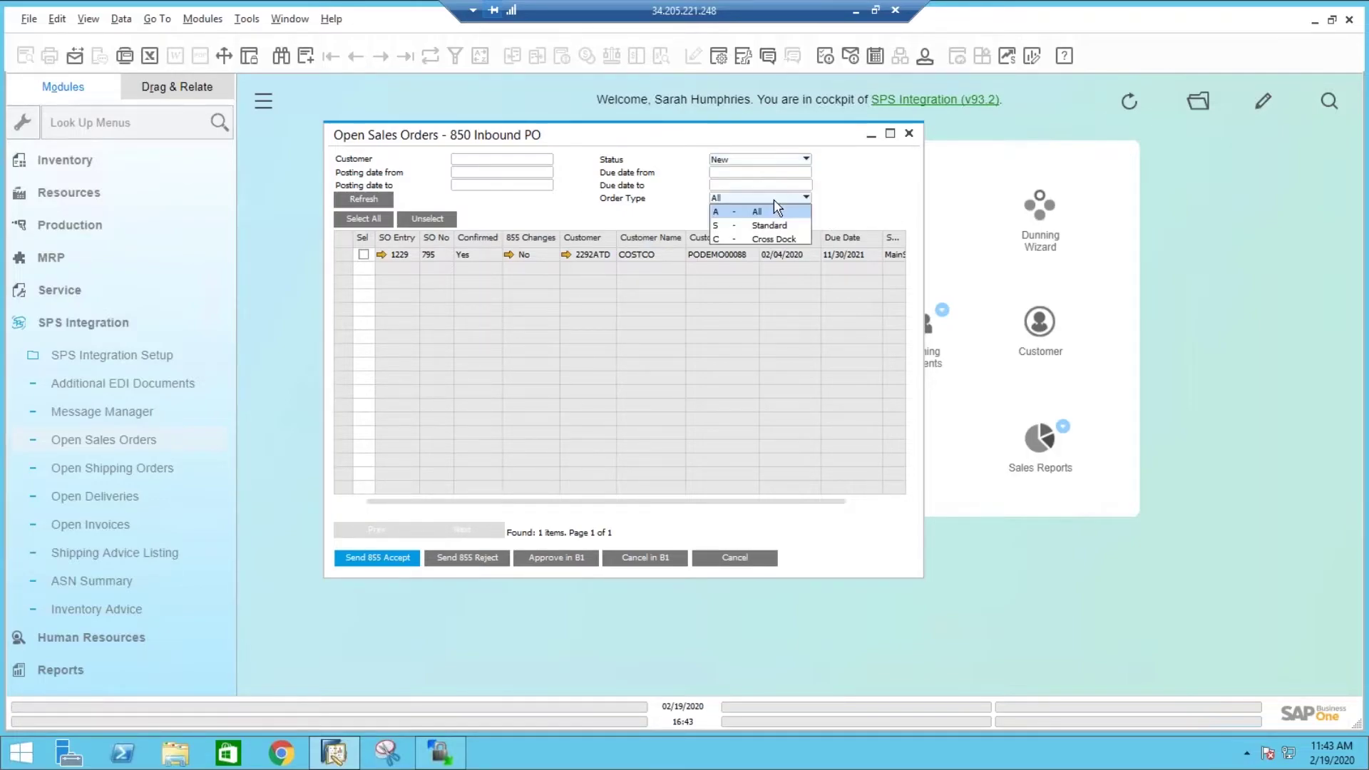
left_click(855, 190)
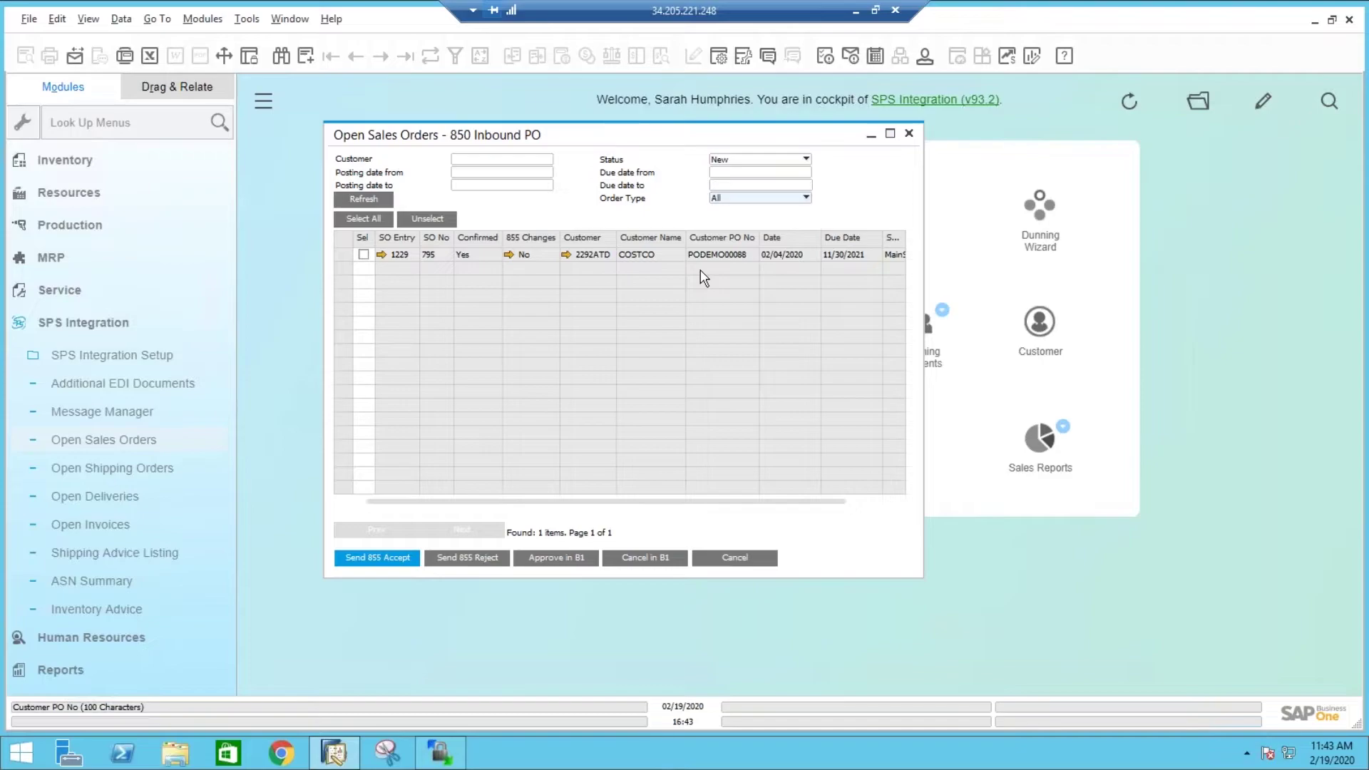
left_click(382, 255)
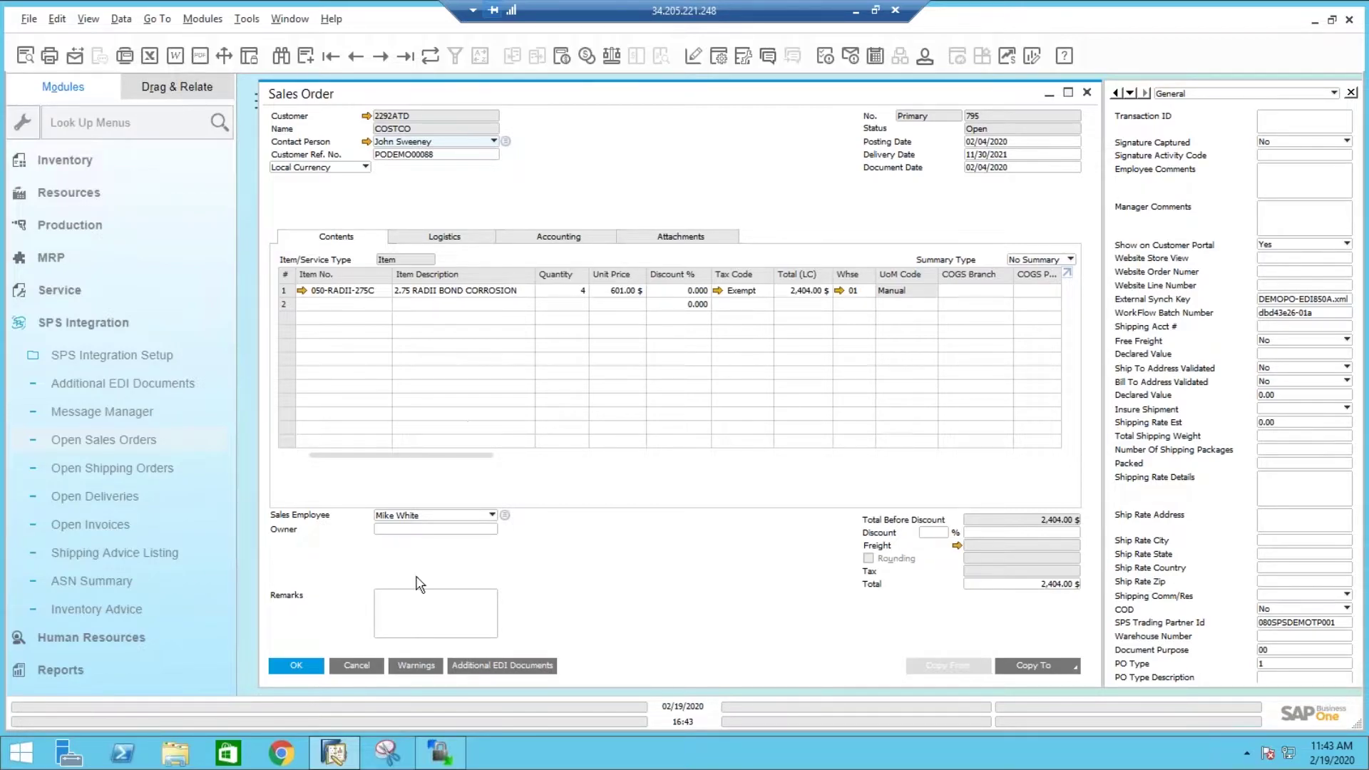
left_click(440, 666)
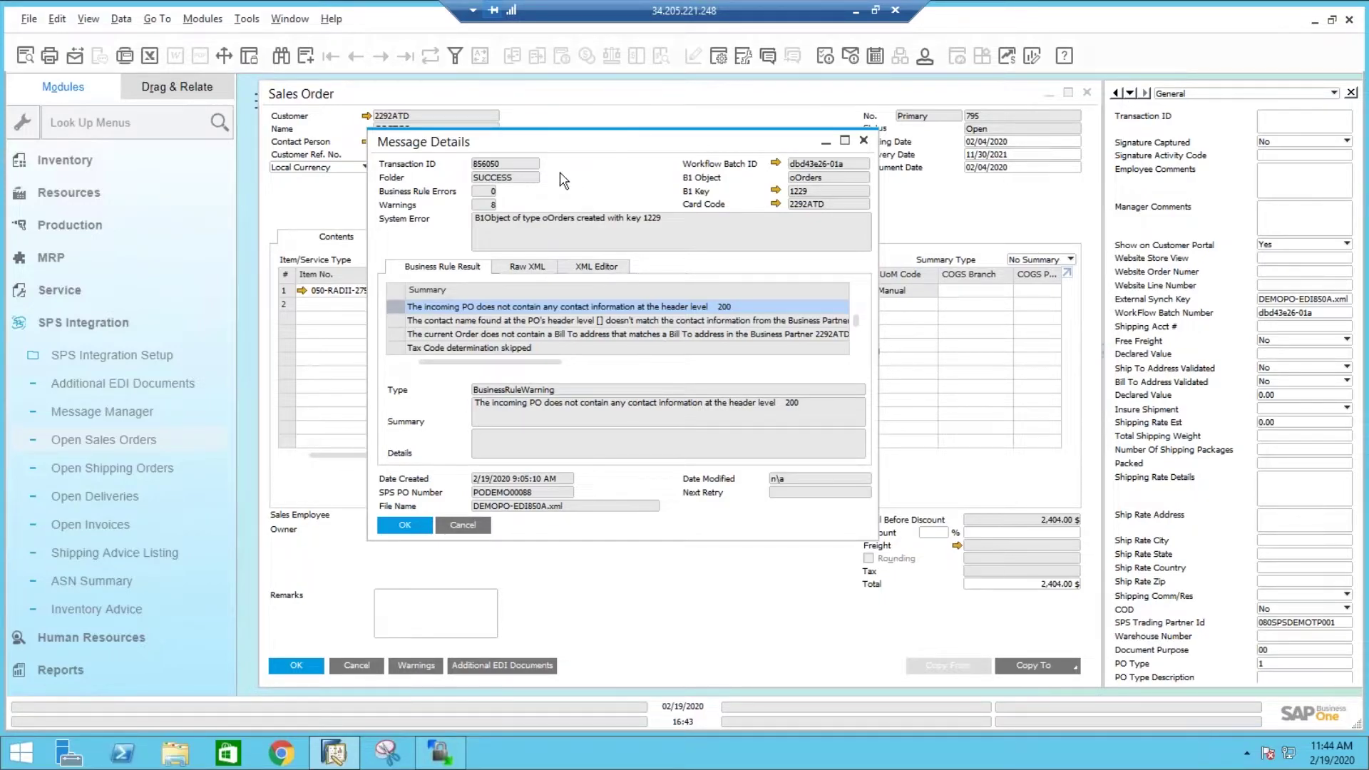
left_click(537, 322)
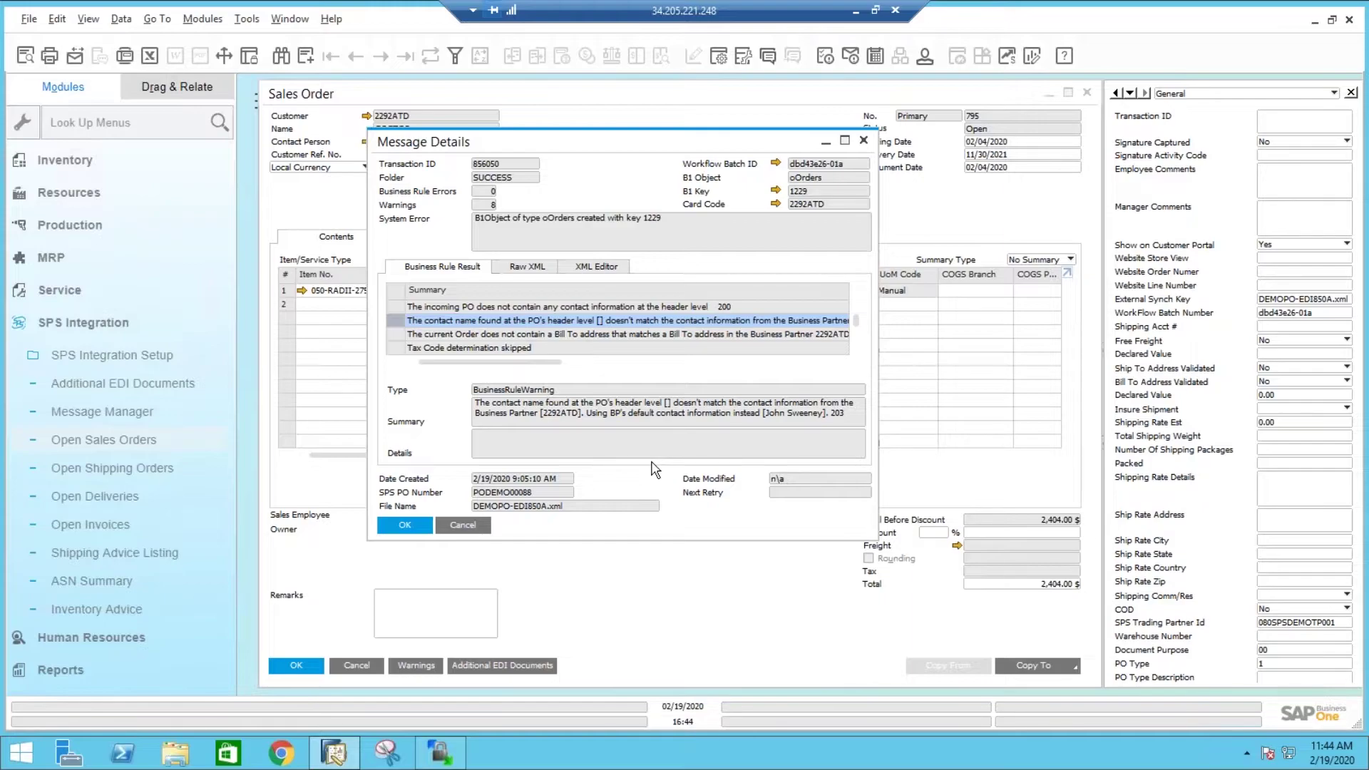
left_click(636, 335)
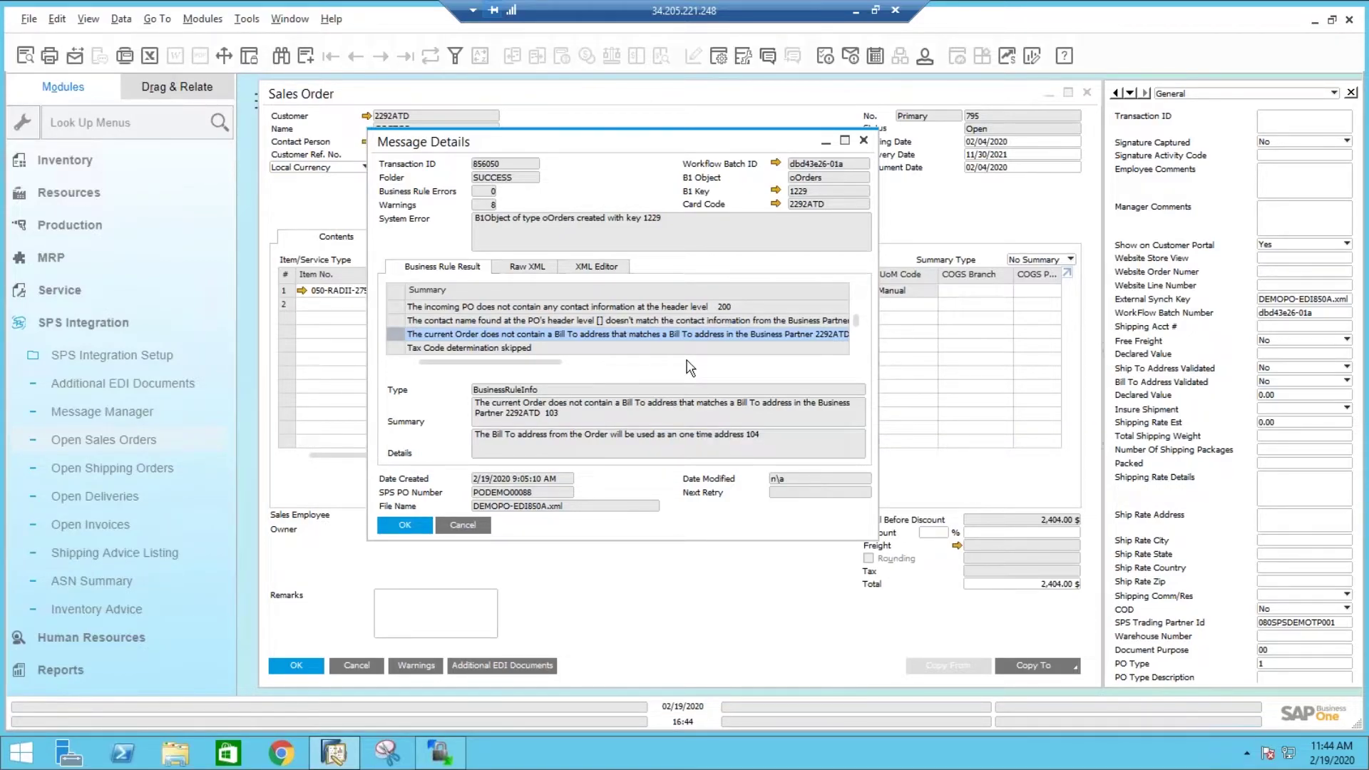
left_click(403, 525)
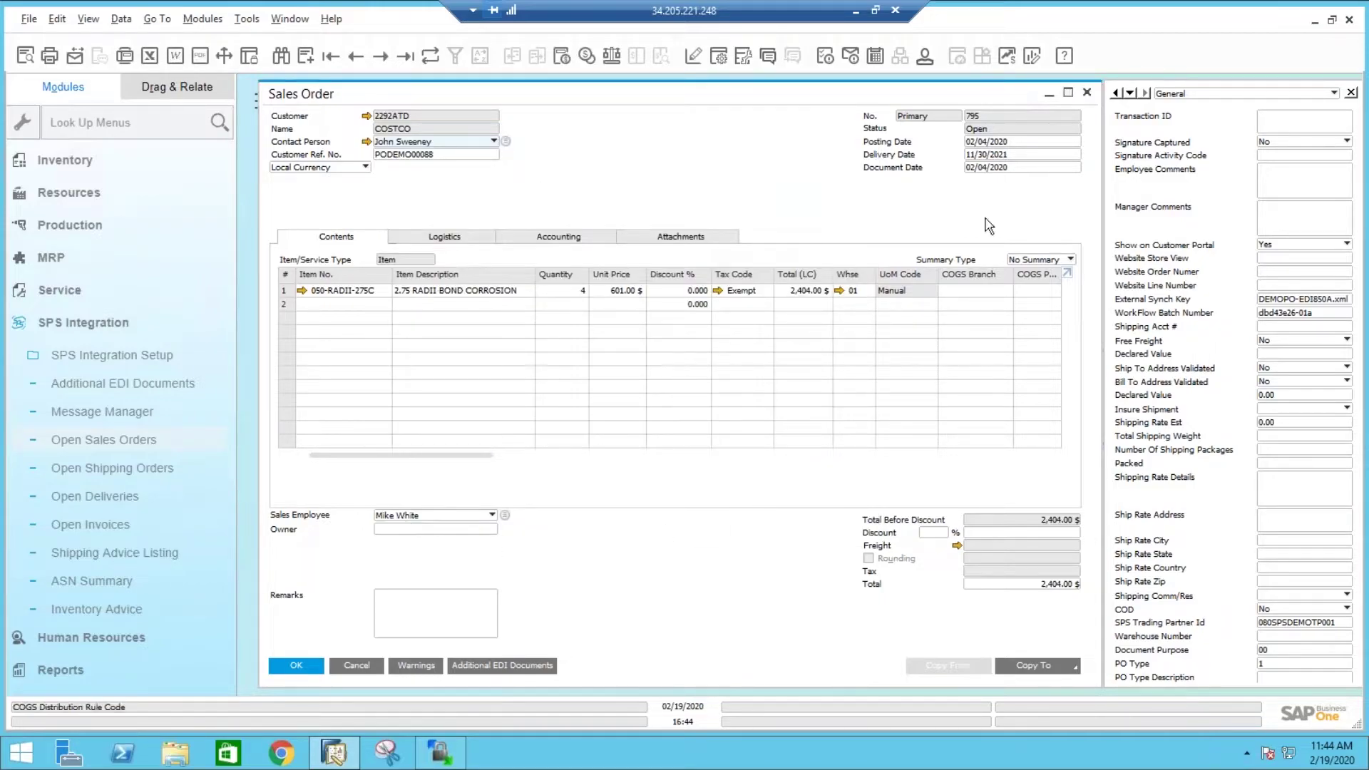
- Change order 795's delivery date to 04/30/2020 and apply it to all rows
left_click(1026, 155)
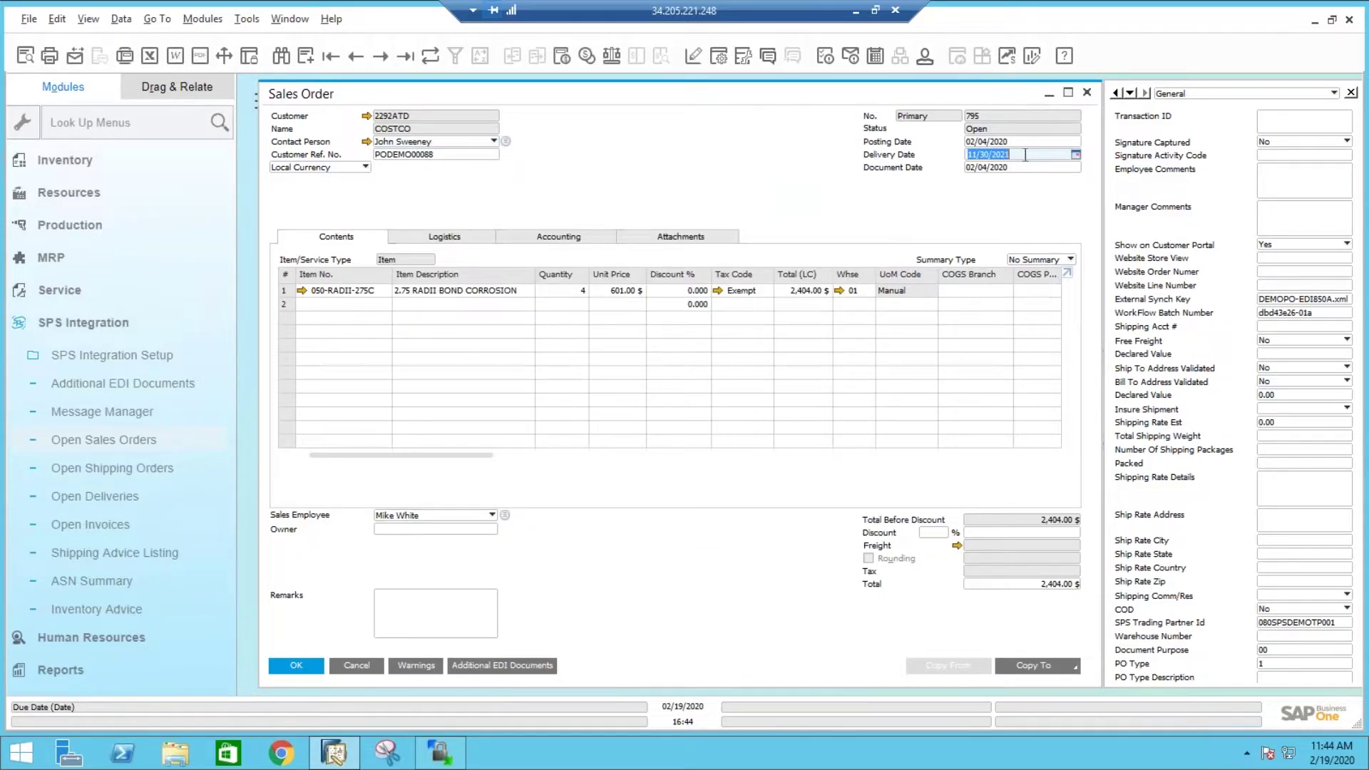
left_click(1075, 154)
left_click(1081, 178)
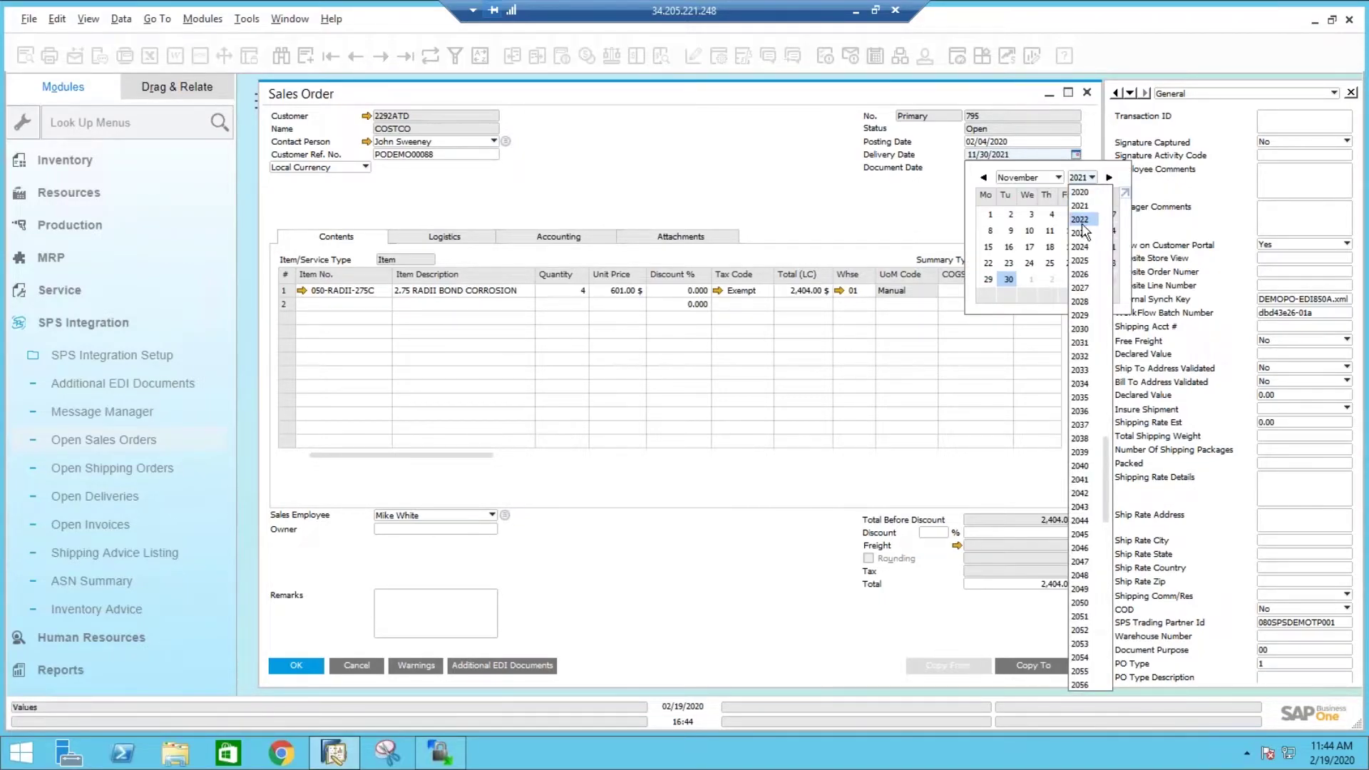
left_click(1080, 192)
left_click(1058, 177)
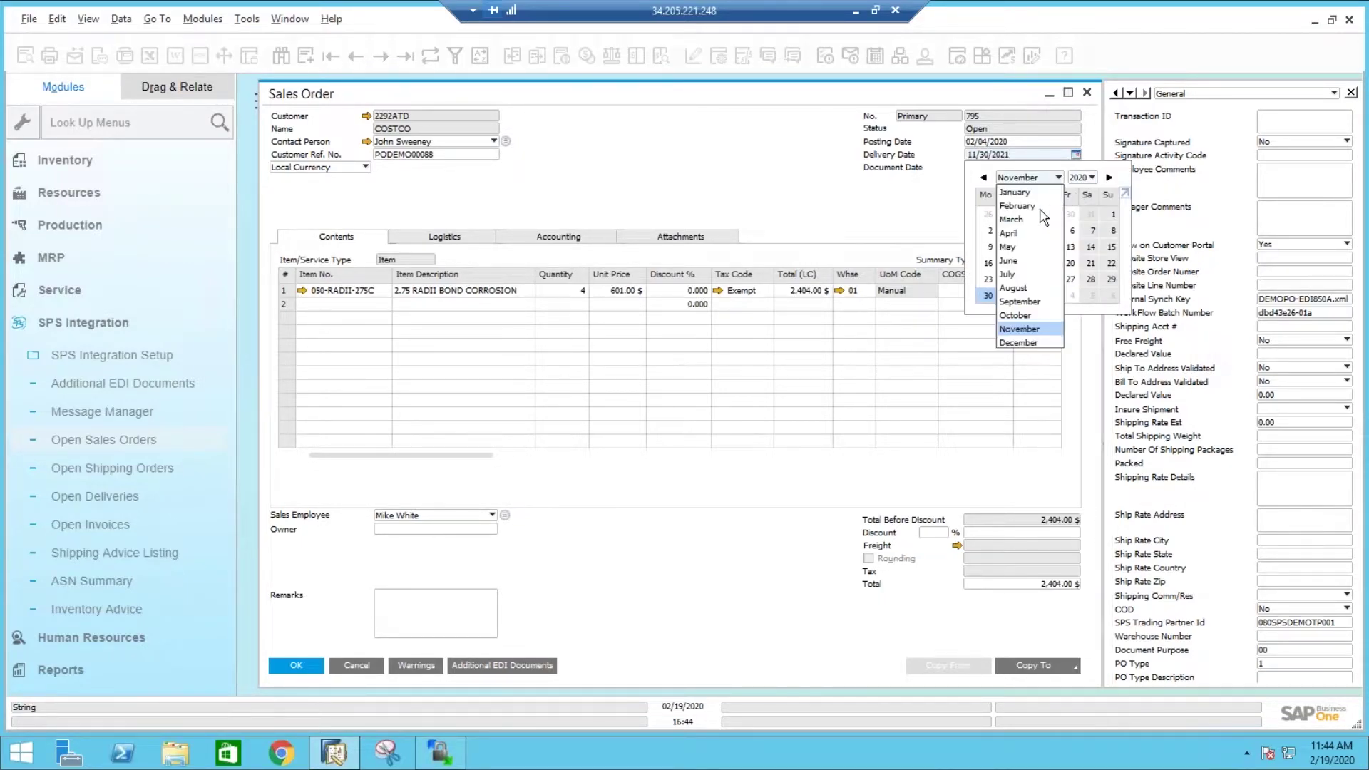
left_click(1009, 233)
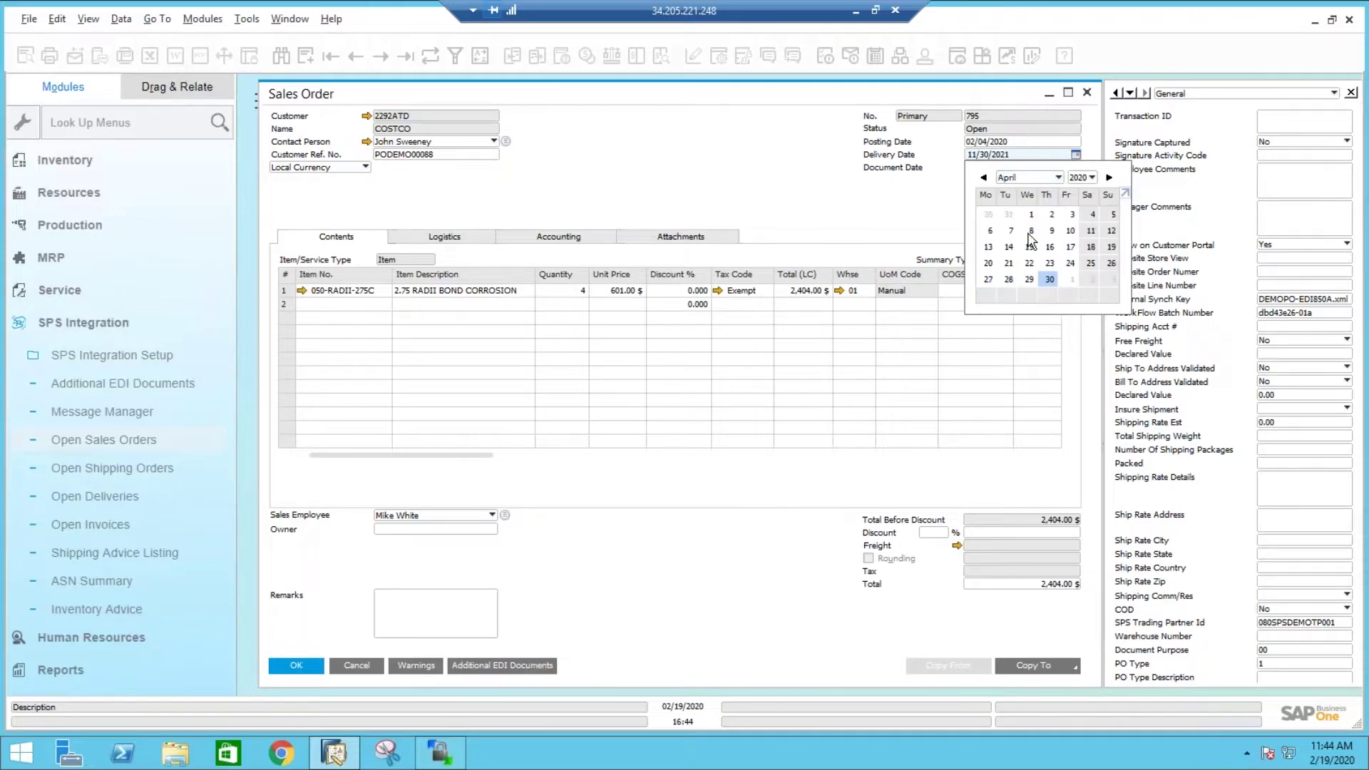
left_click(1050, 280)
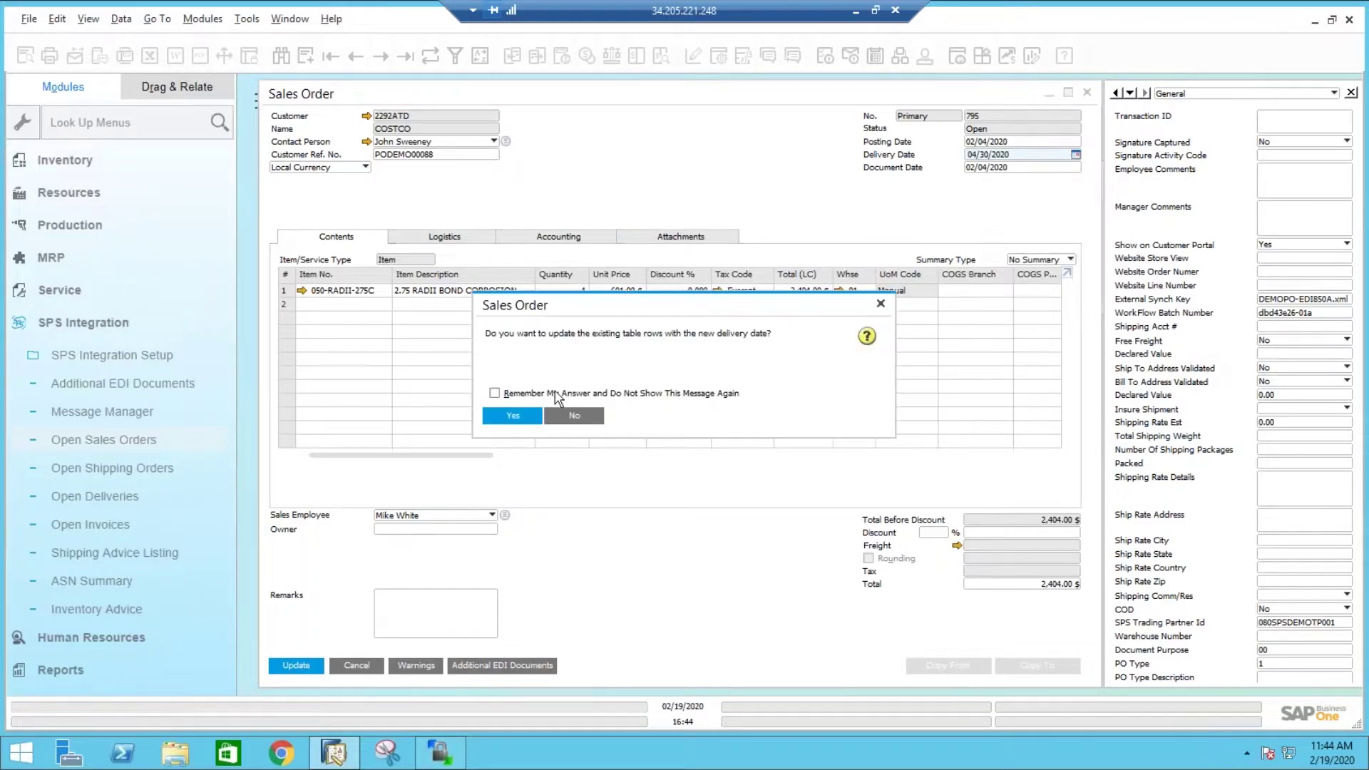
left_click(512, 415)
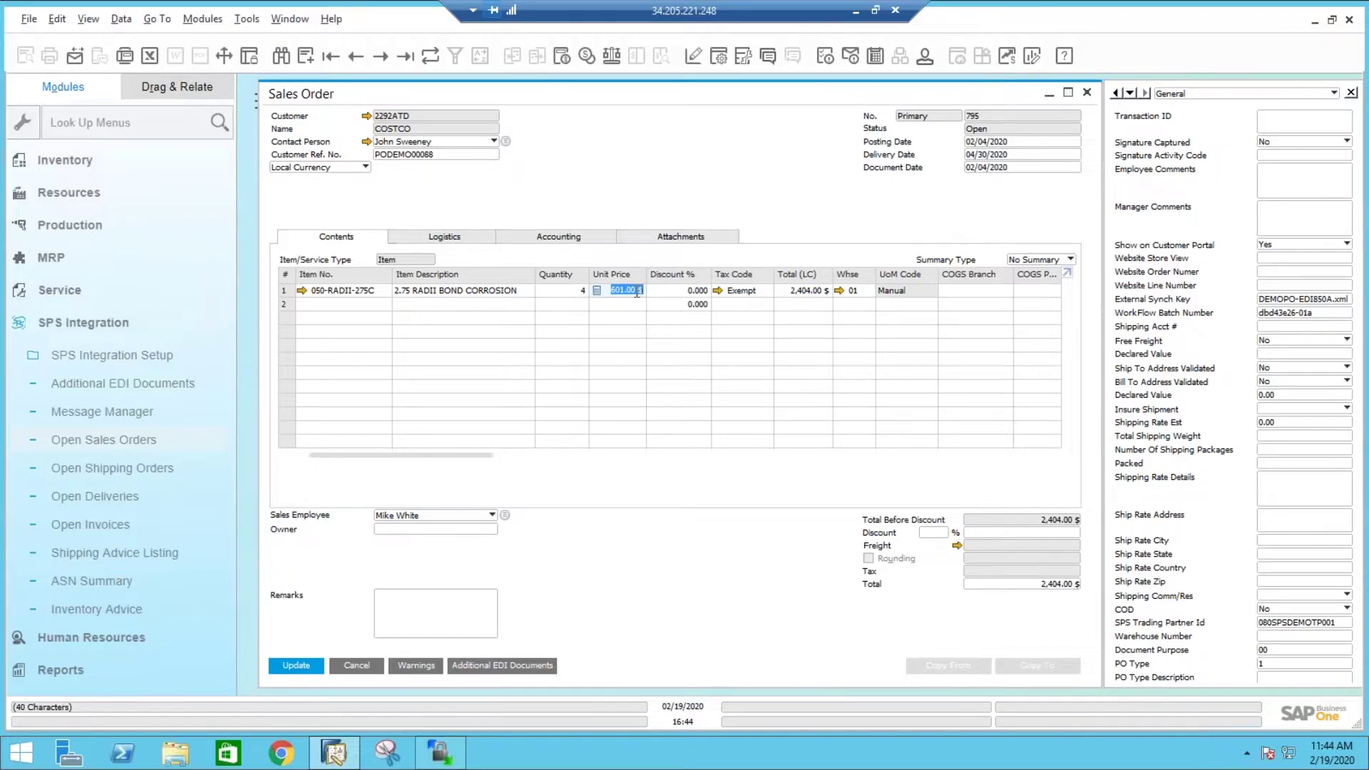
- Raise the unit price to 605 and save the updated sales order
type("605")
key("Tab")
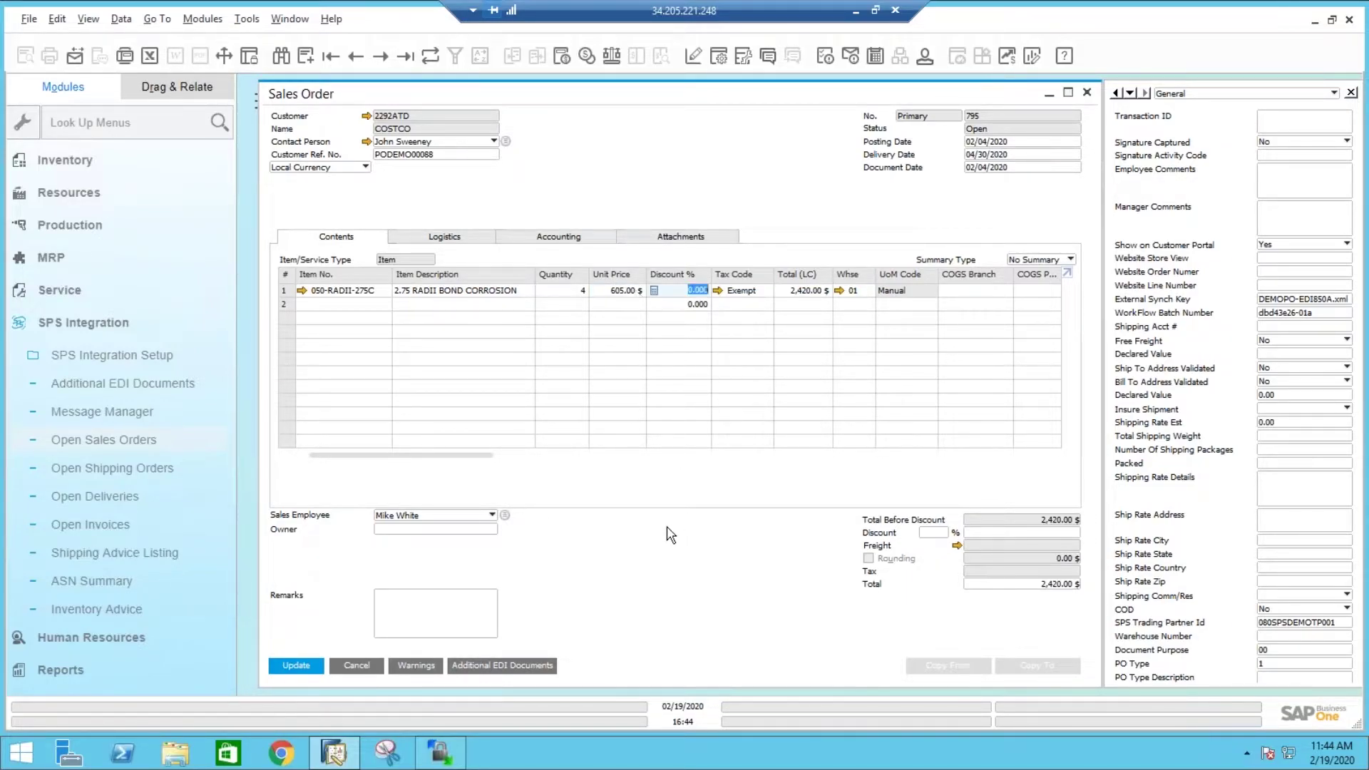
left_click(314, 665)
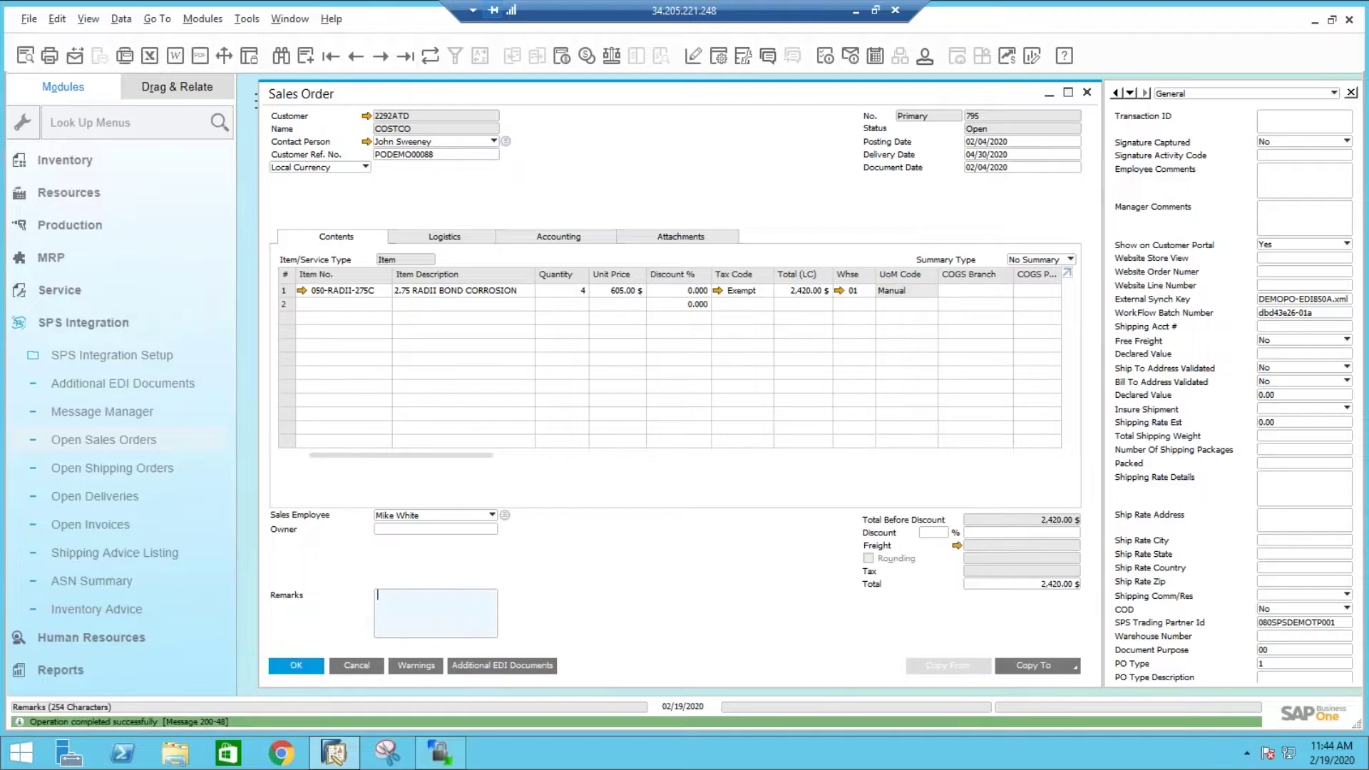
left_click(312, 665)
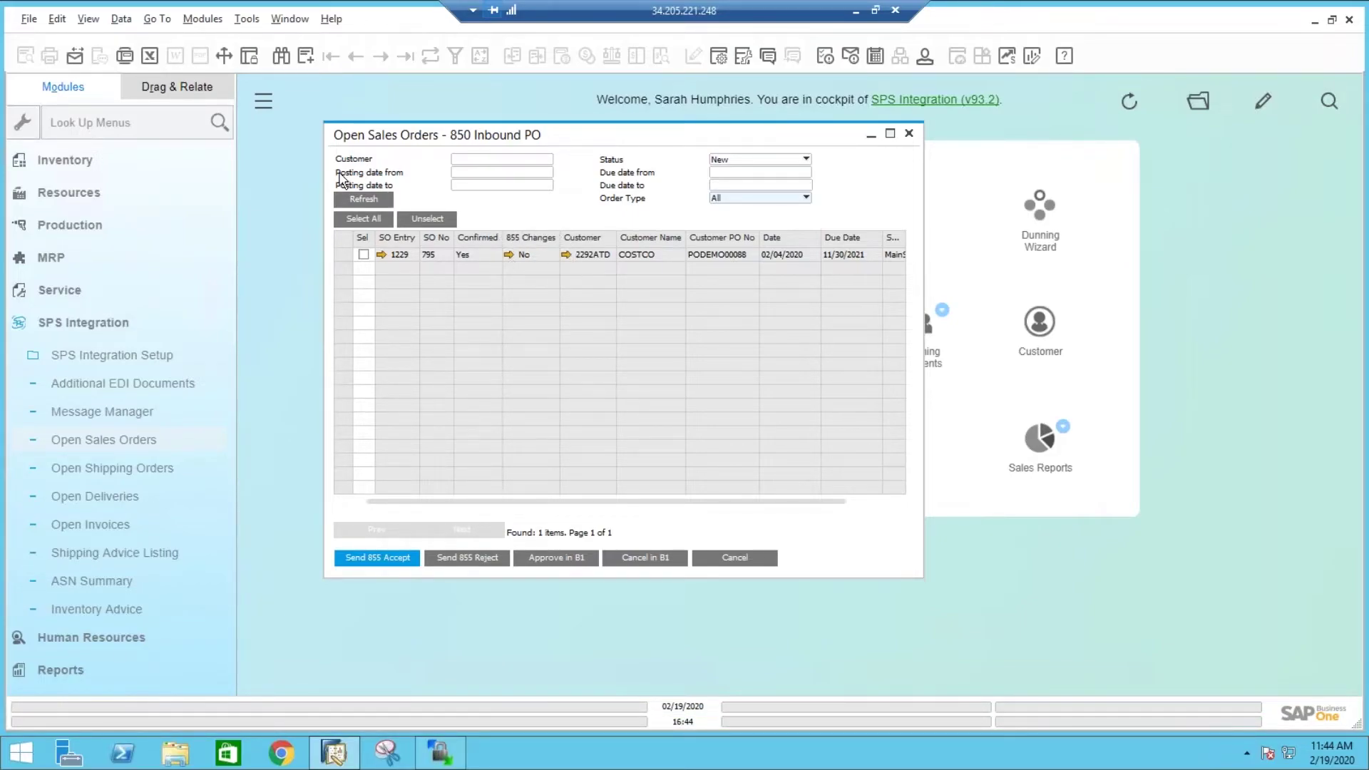
- Review the 855 change summary, then send the 855 acceptance for COSTCO order 1229
left_click(360, 200)
left_click(509, 255)
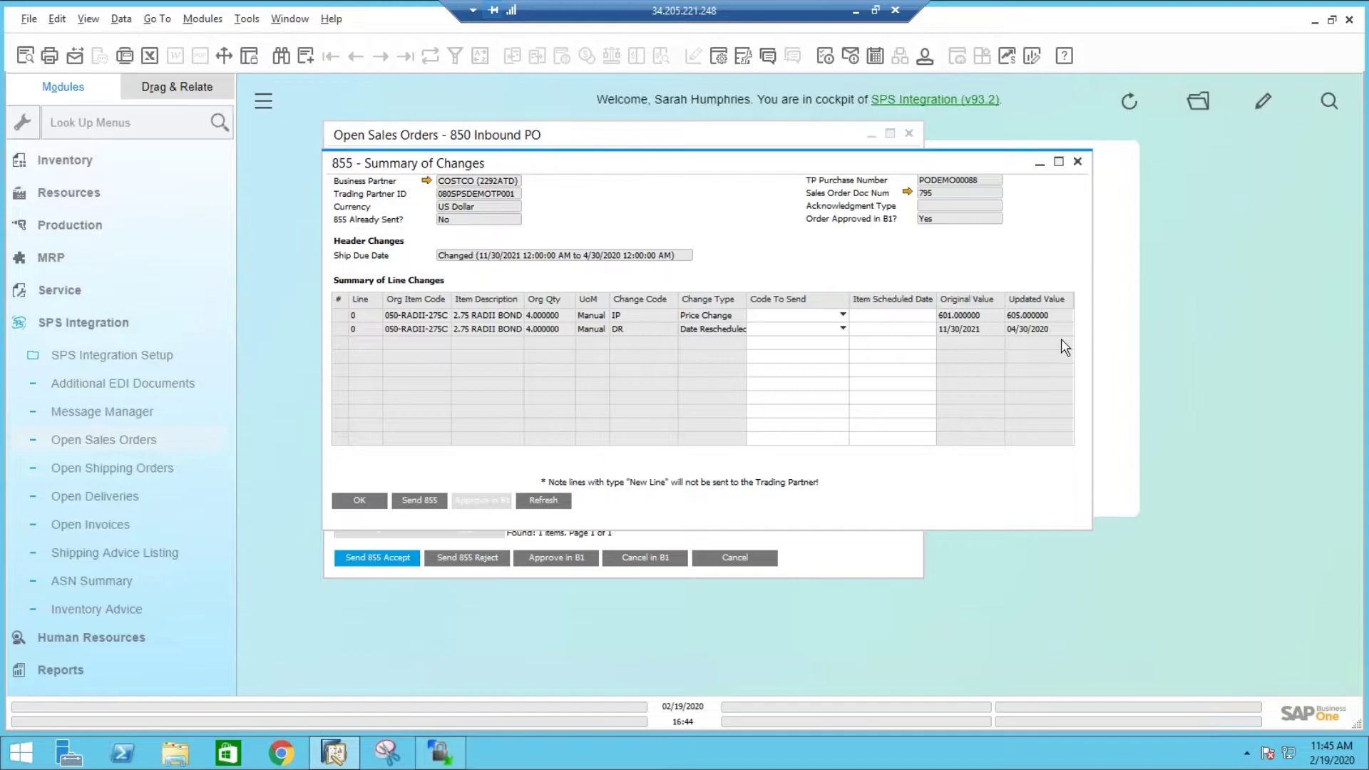
key("Escape")
left_click(364, 254)
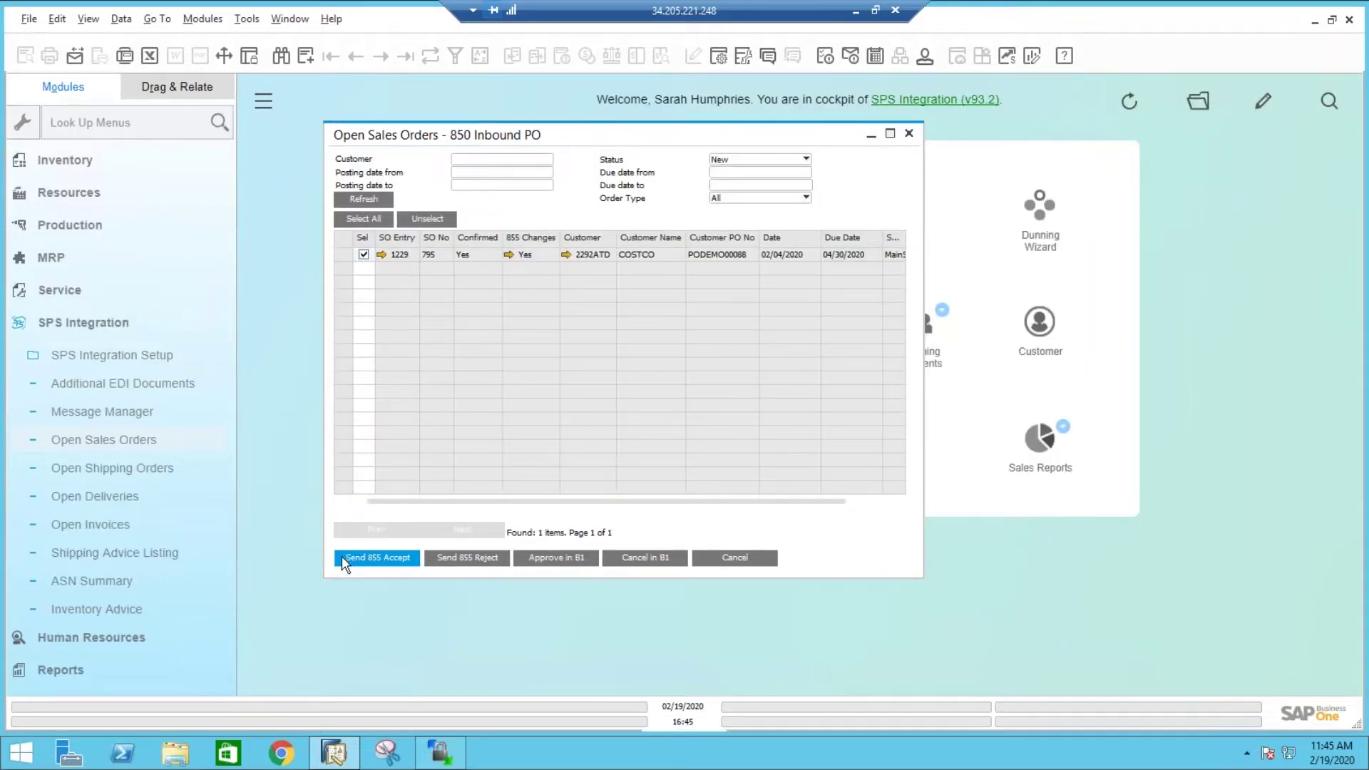
left_click(406, 563)
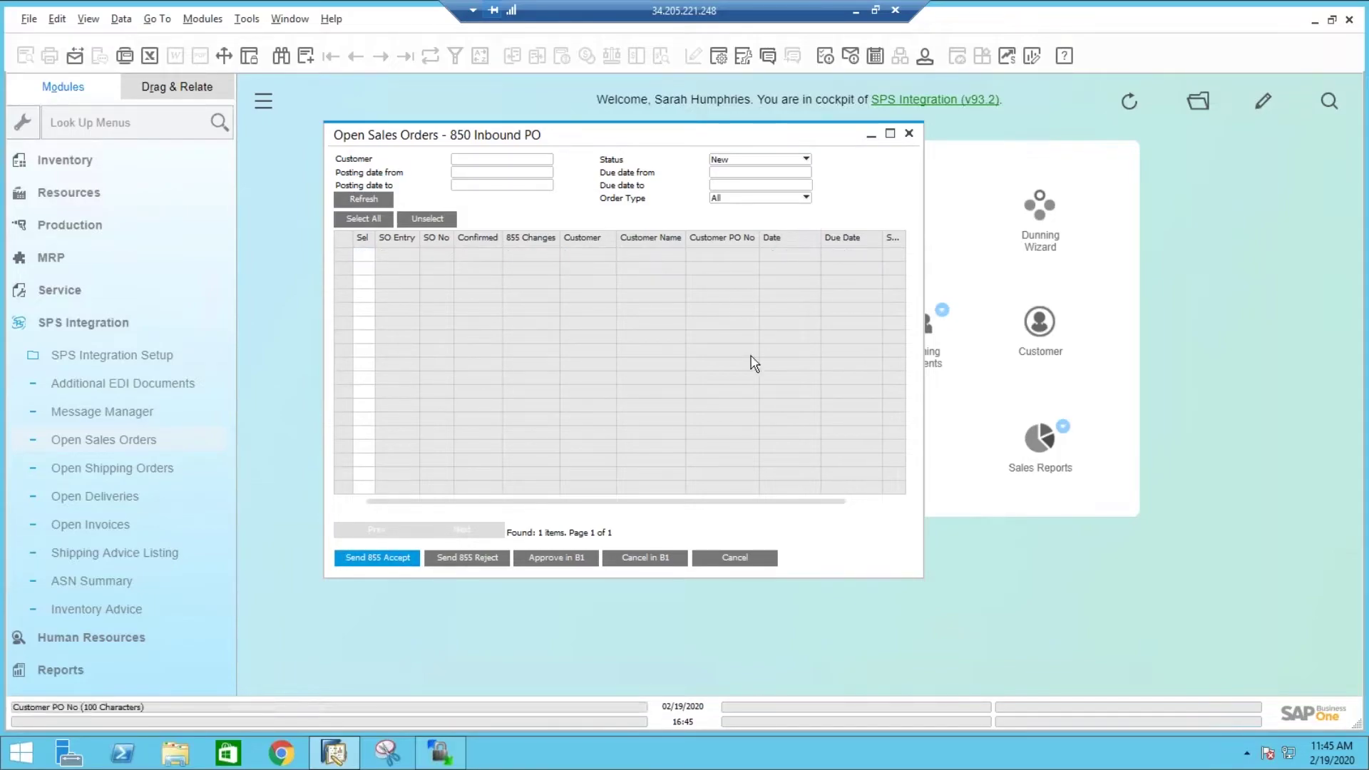
- Load Costco sales order 795 and copy it into a new delivery
left_click(909, 133)
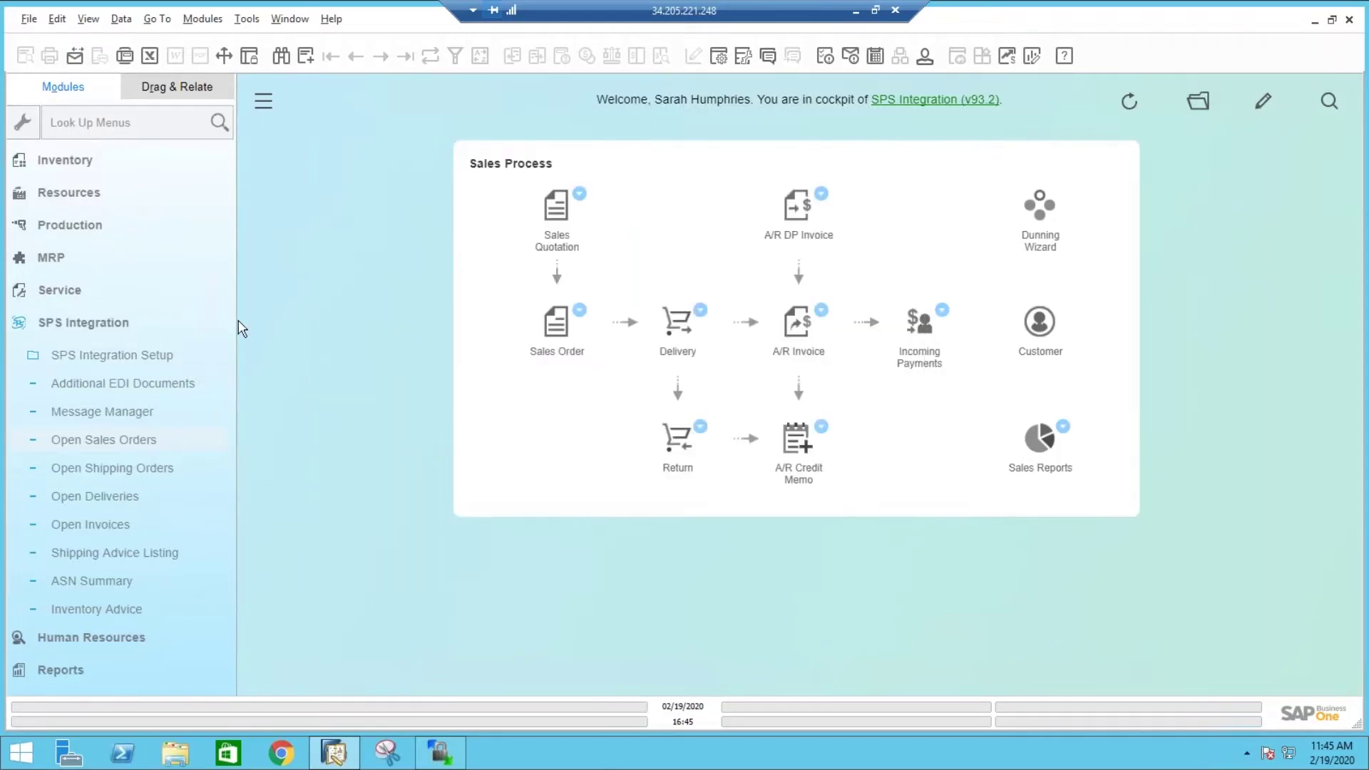
left_click(179, 323)
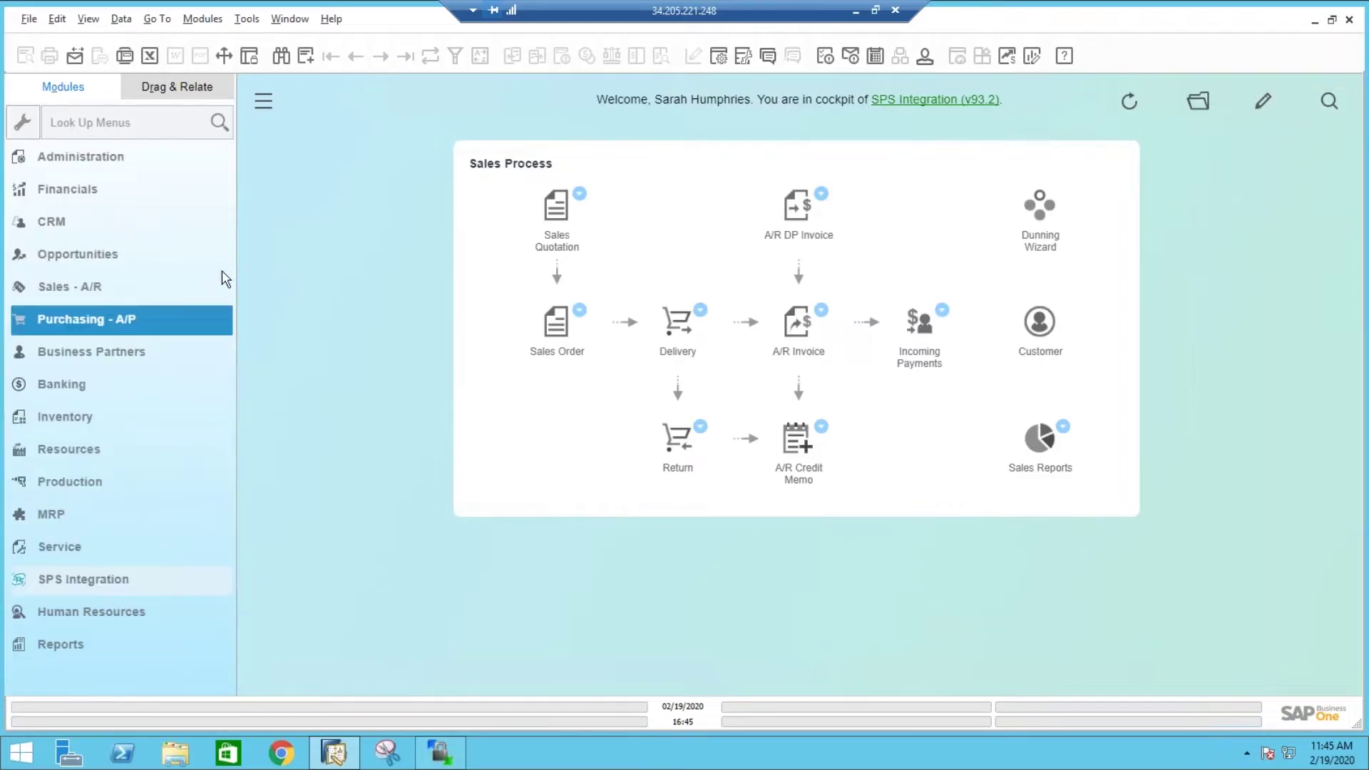
left_click(158, 279)
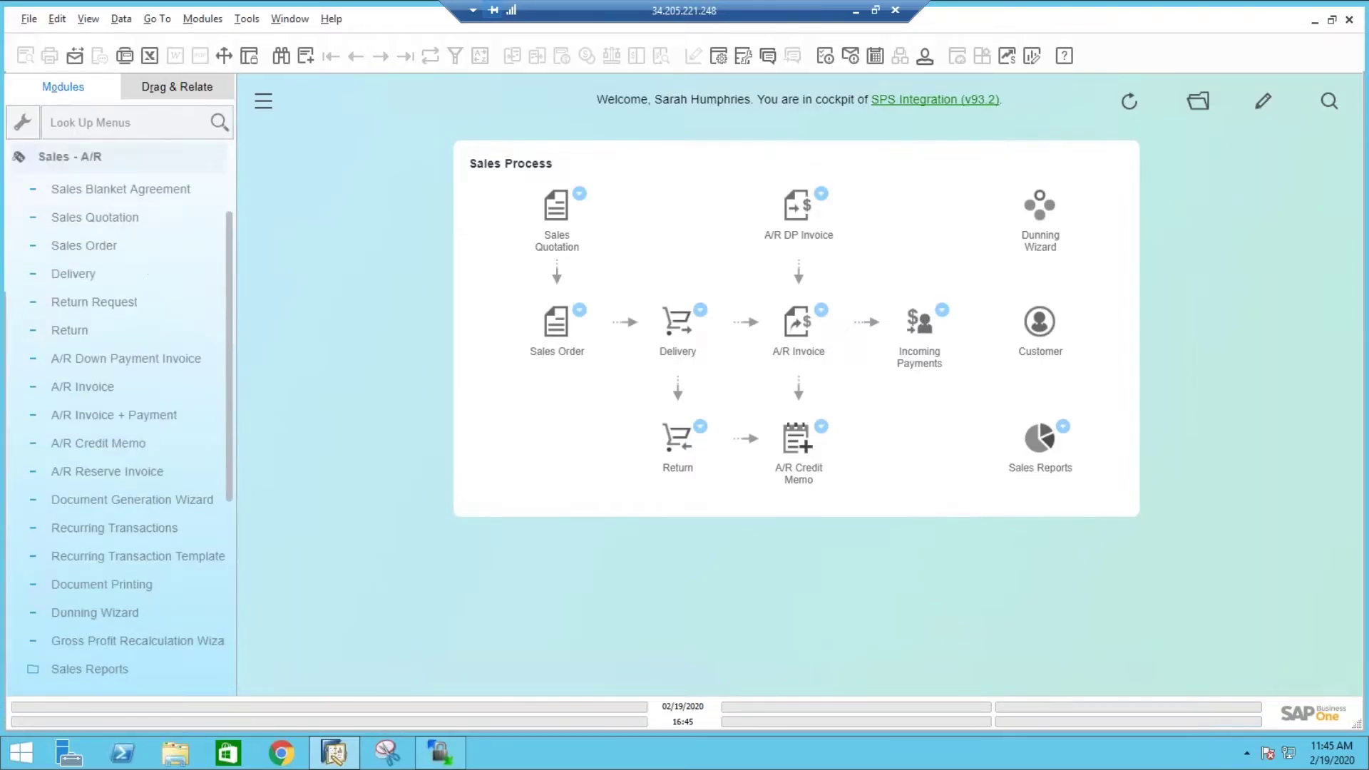
left_click(147, 273)
left_click(150, 248)
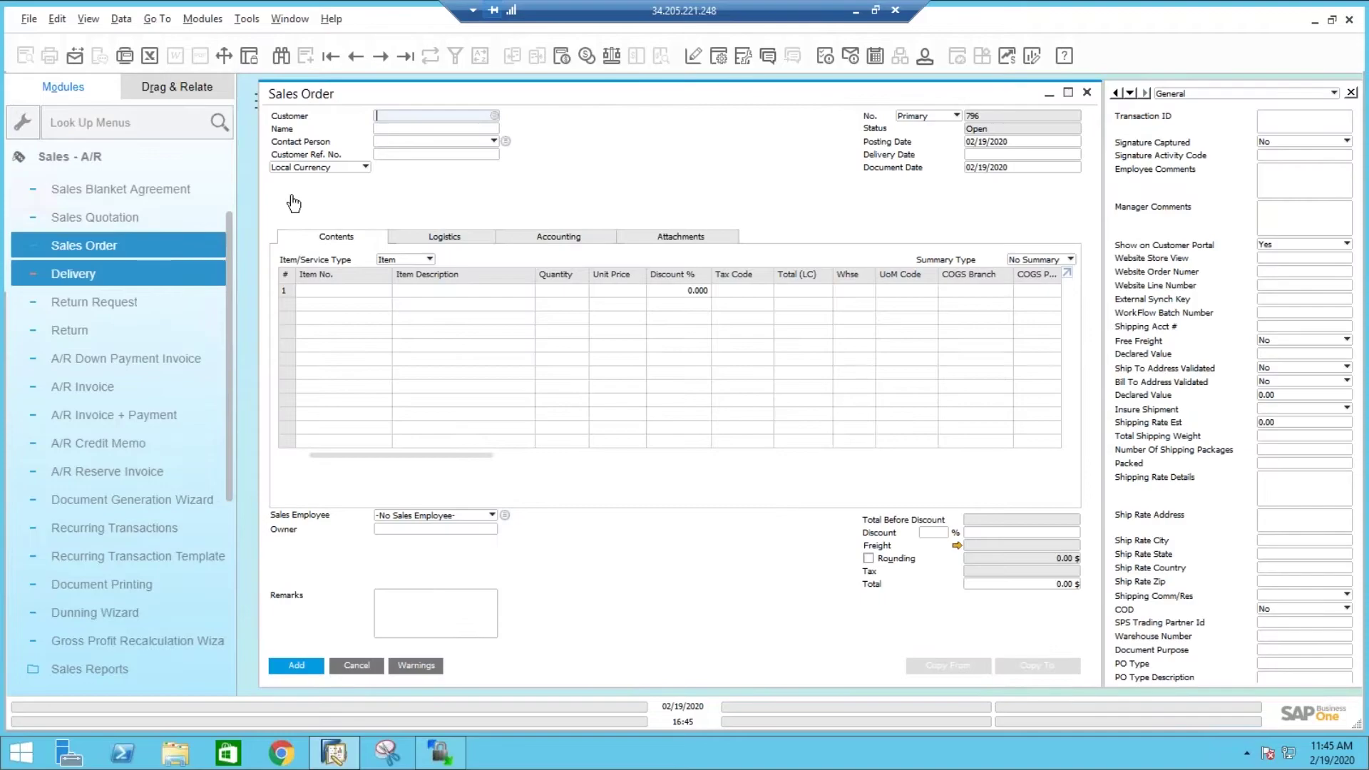
left_click(404, 56)
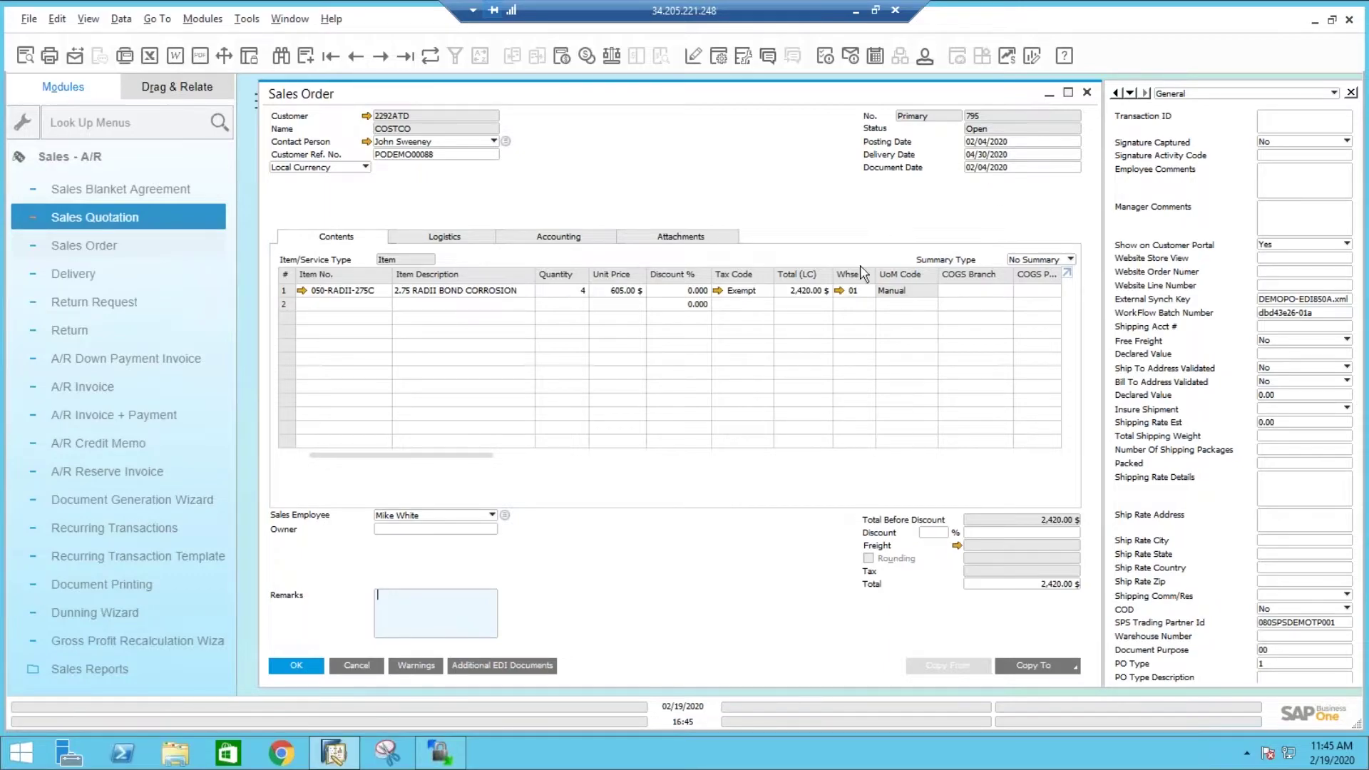
left_click(1054, 667)
left_click(1041, 611)
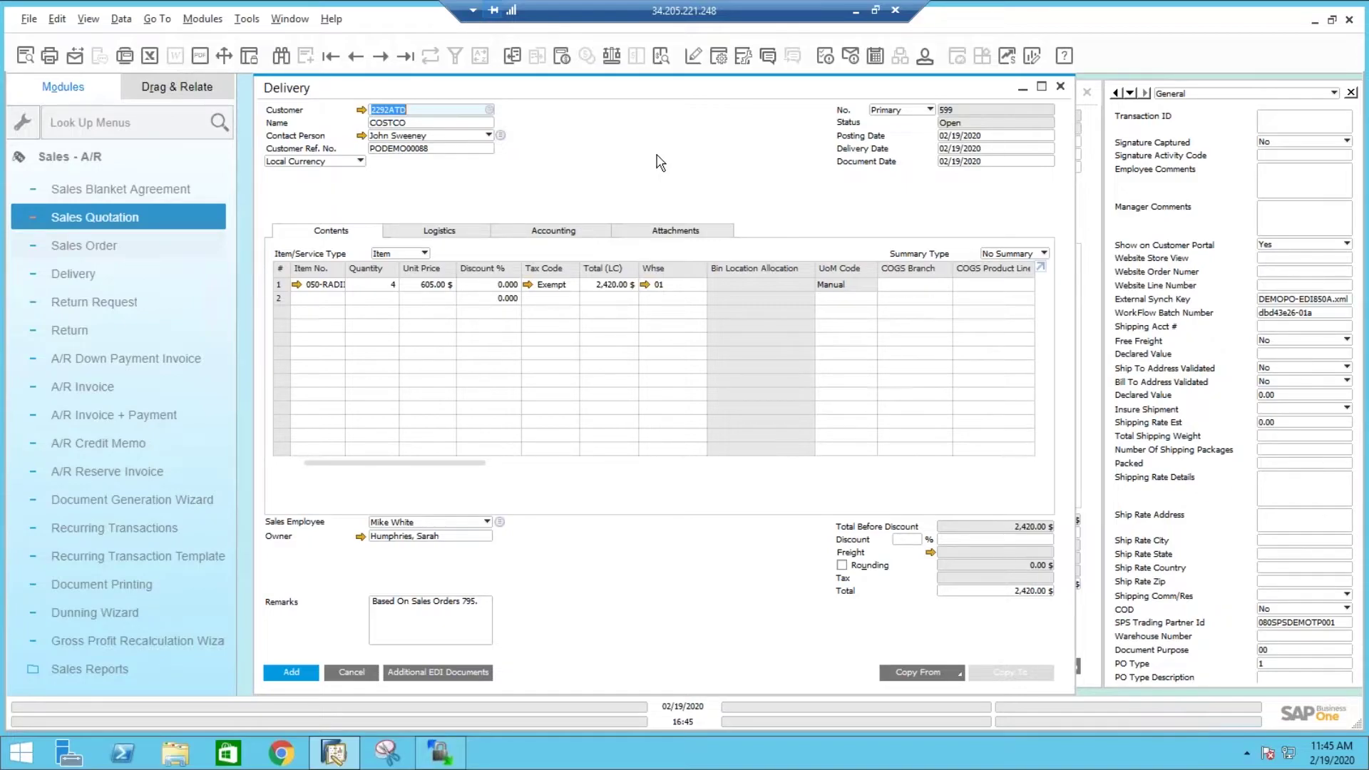
- Pack all 4 RADII units into one Box on the packing slip, then add the delivery
right_click(656, 155)
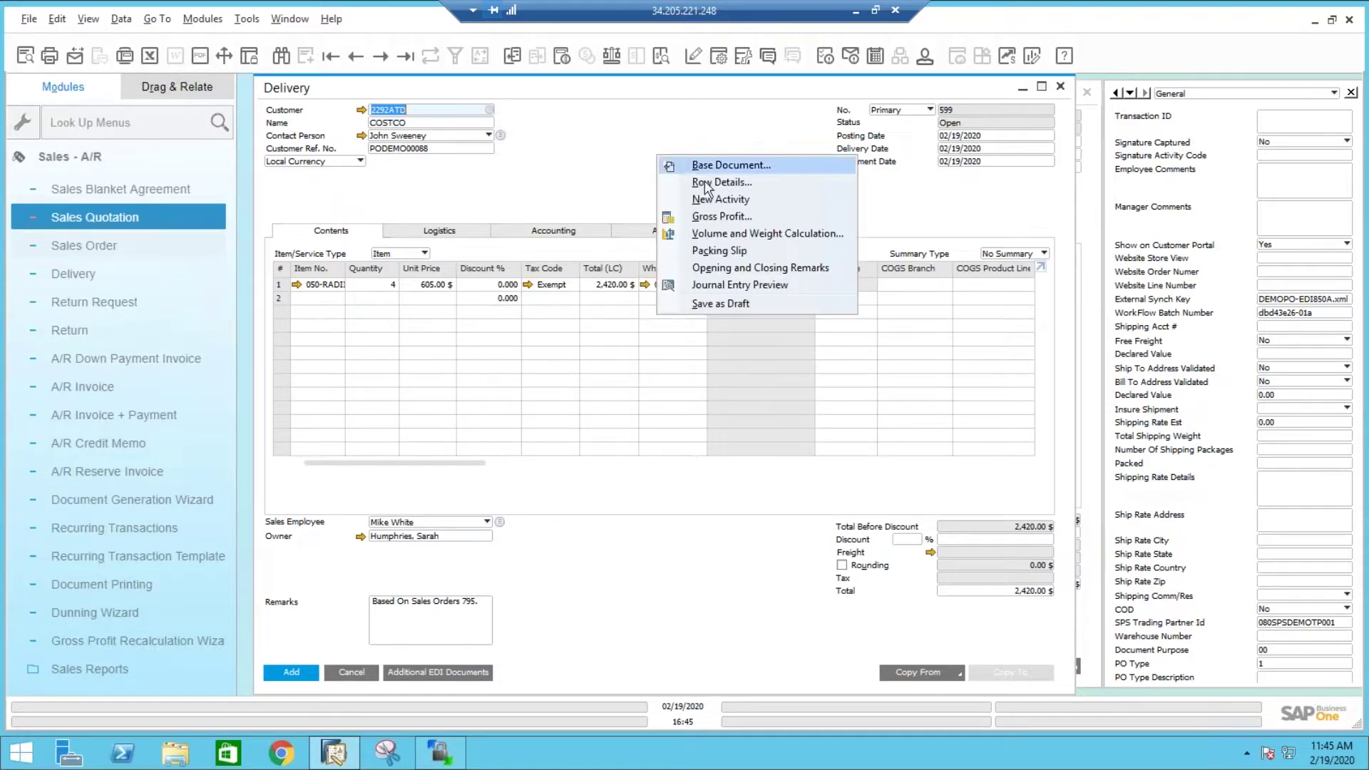
left_click(719, 251)
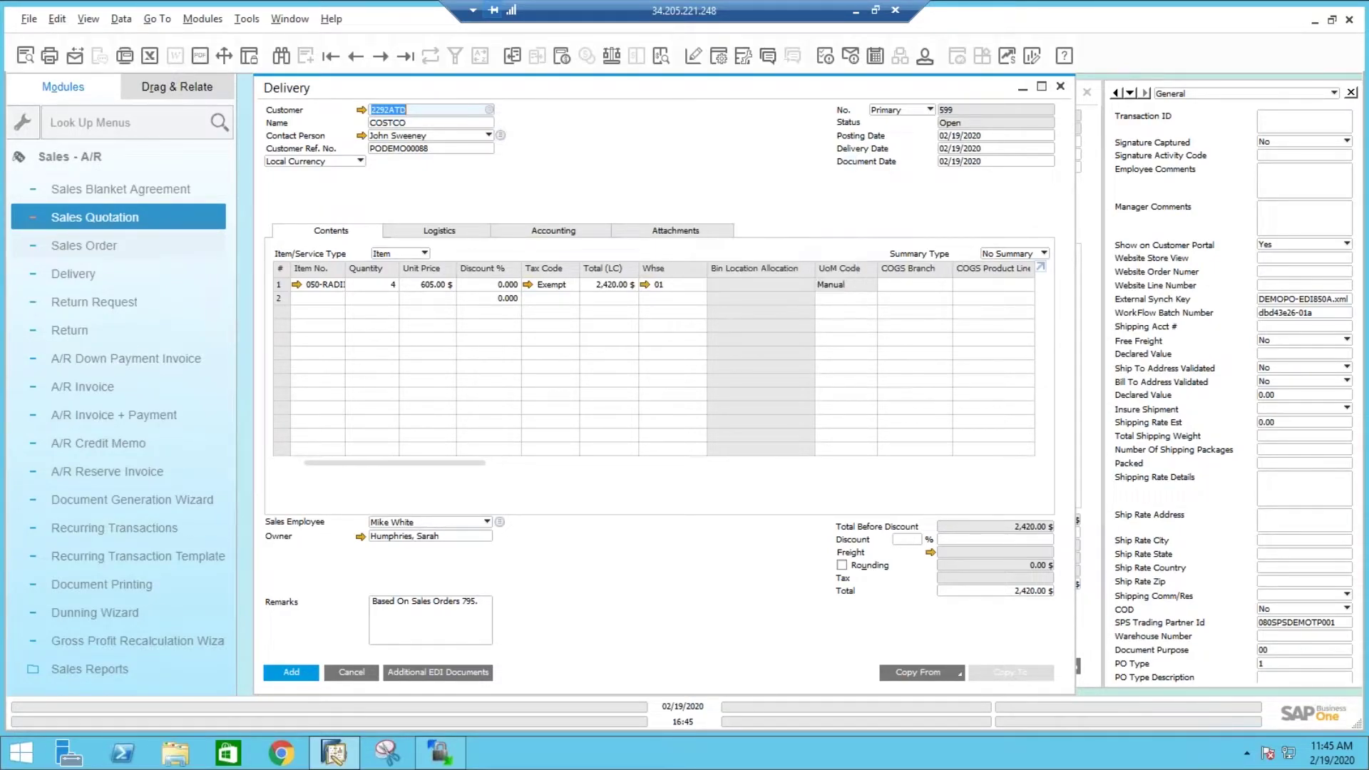
left_click(751, 303)
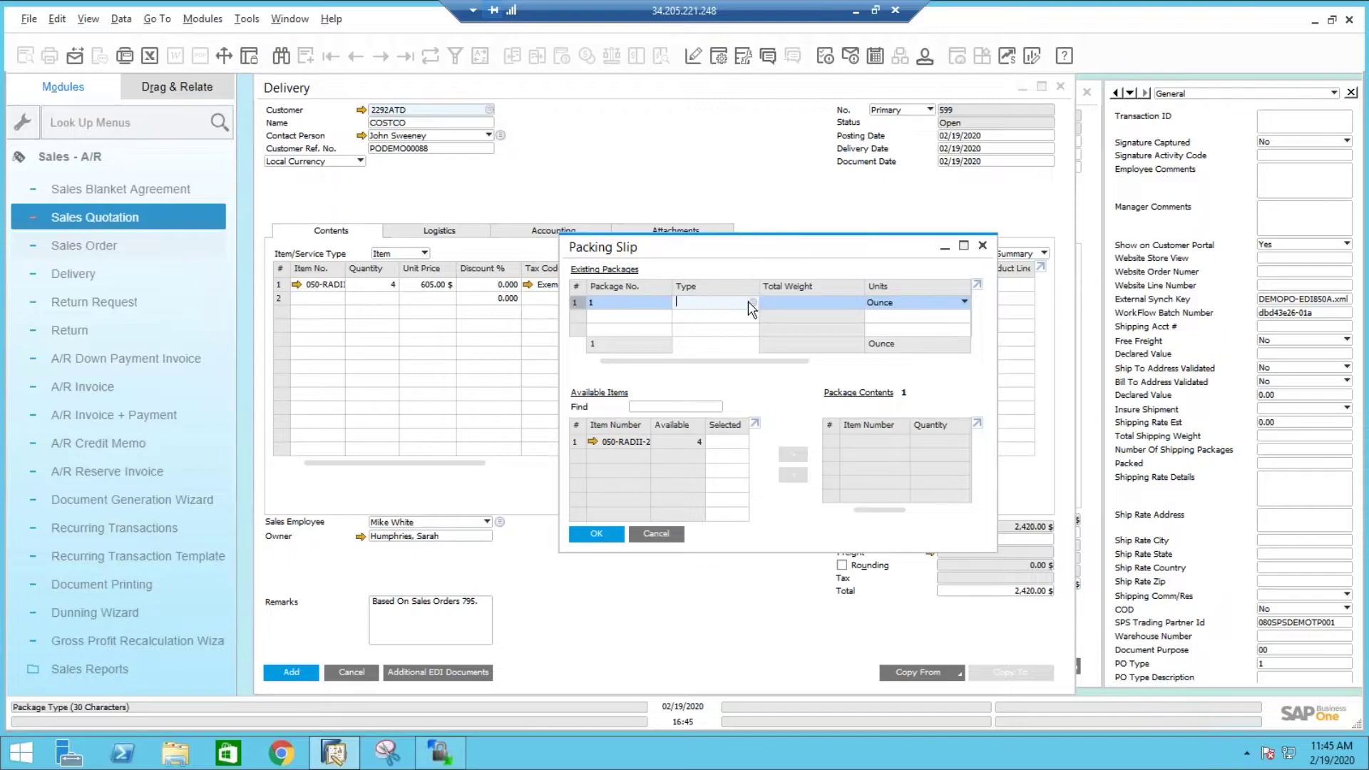
left_click(750, 302)
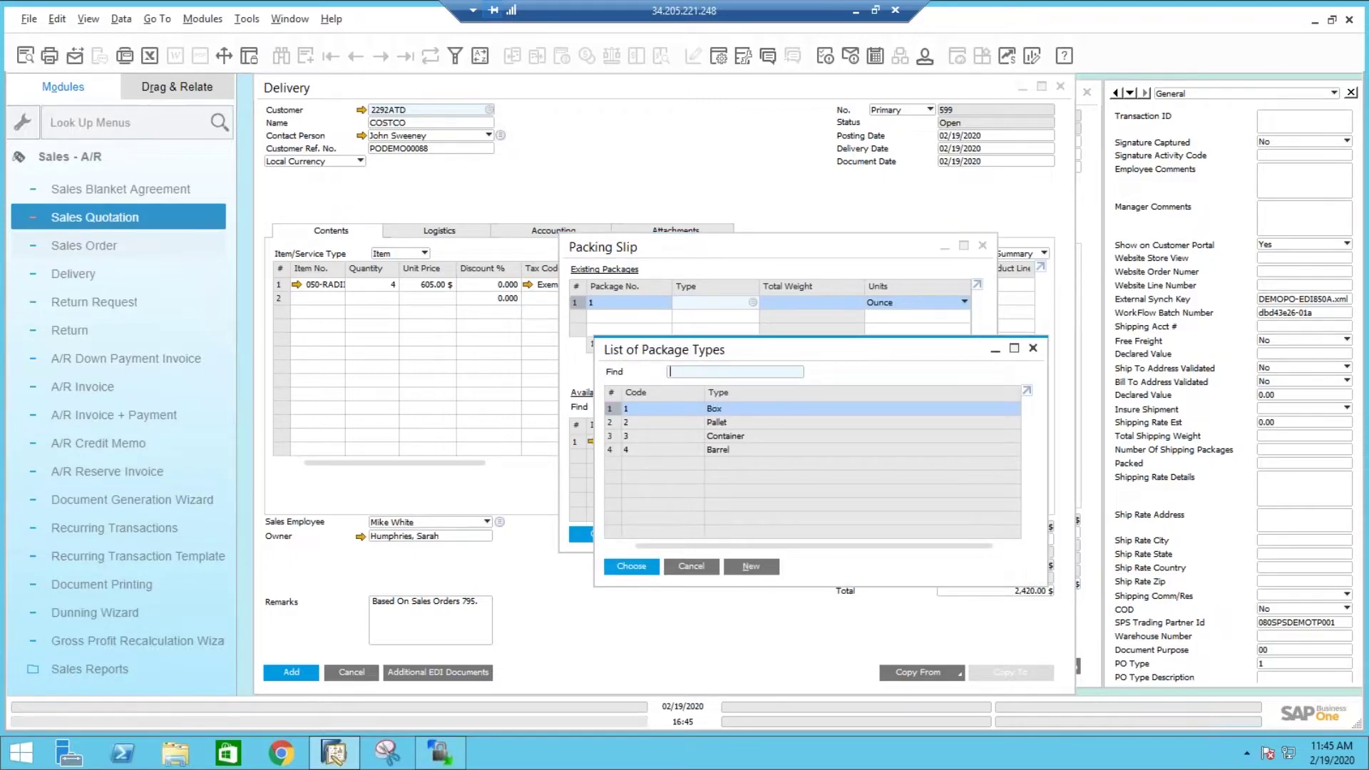
left_click(622, 565)
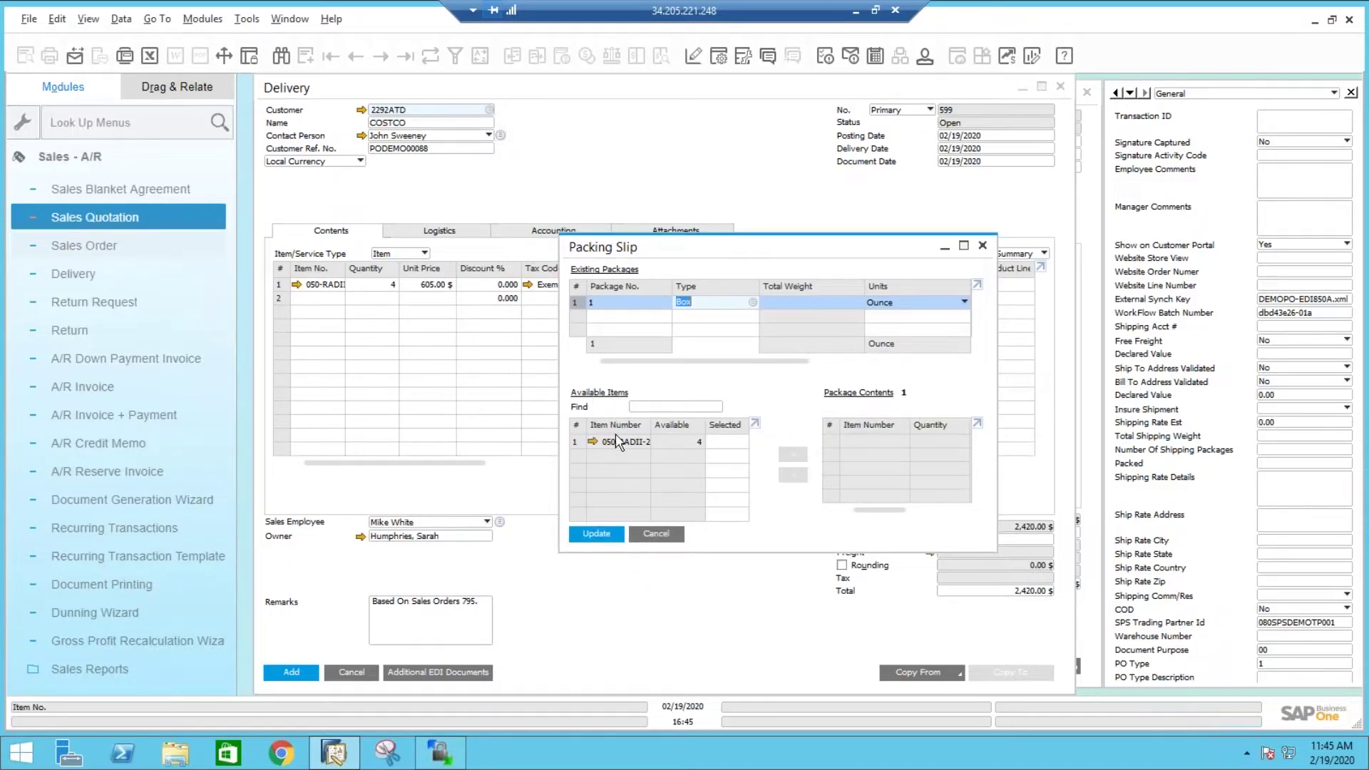
left_click(618, 441)
left_click(791, 456)
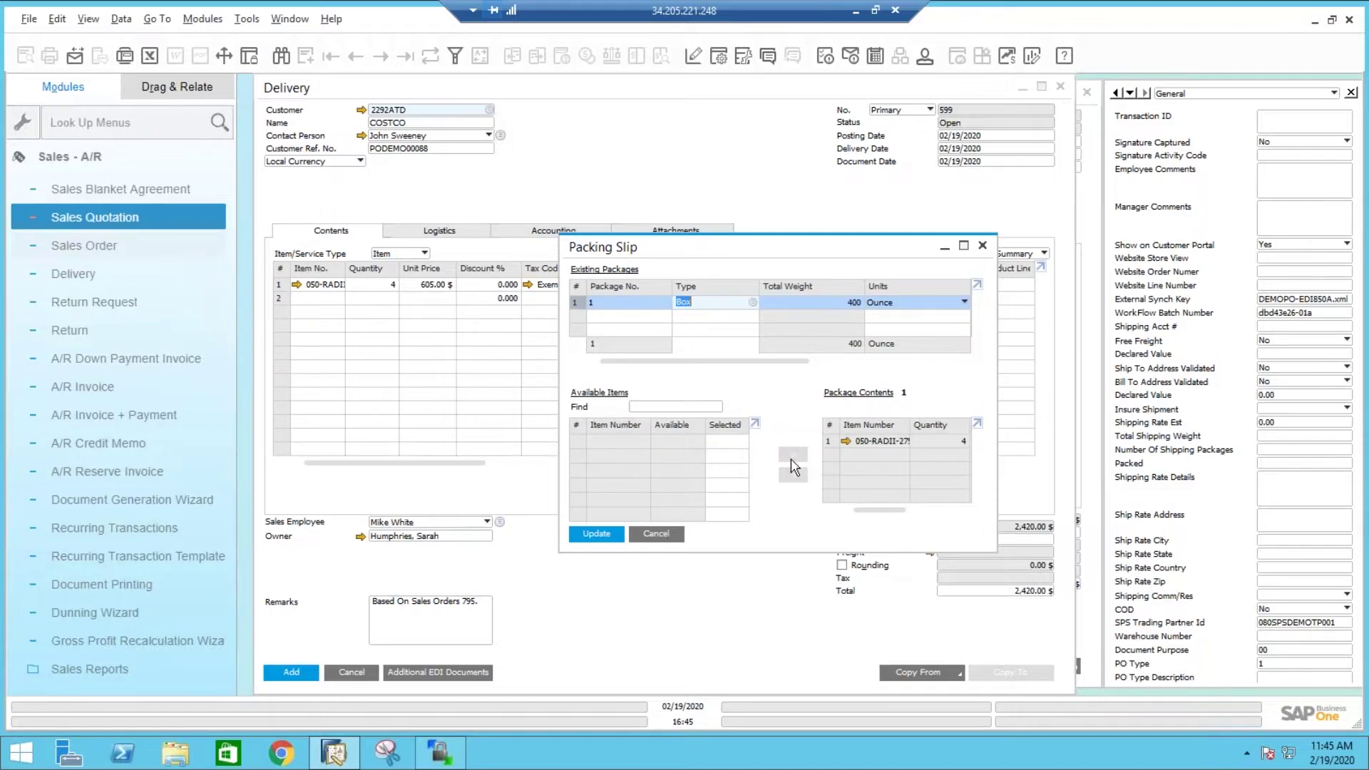
left_click(596, 533)
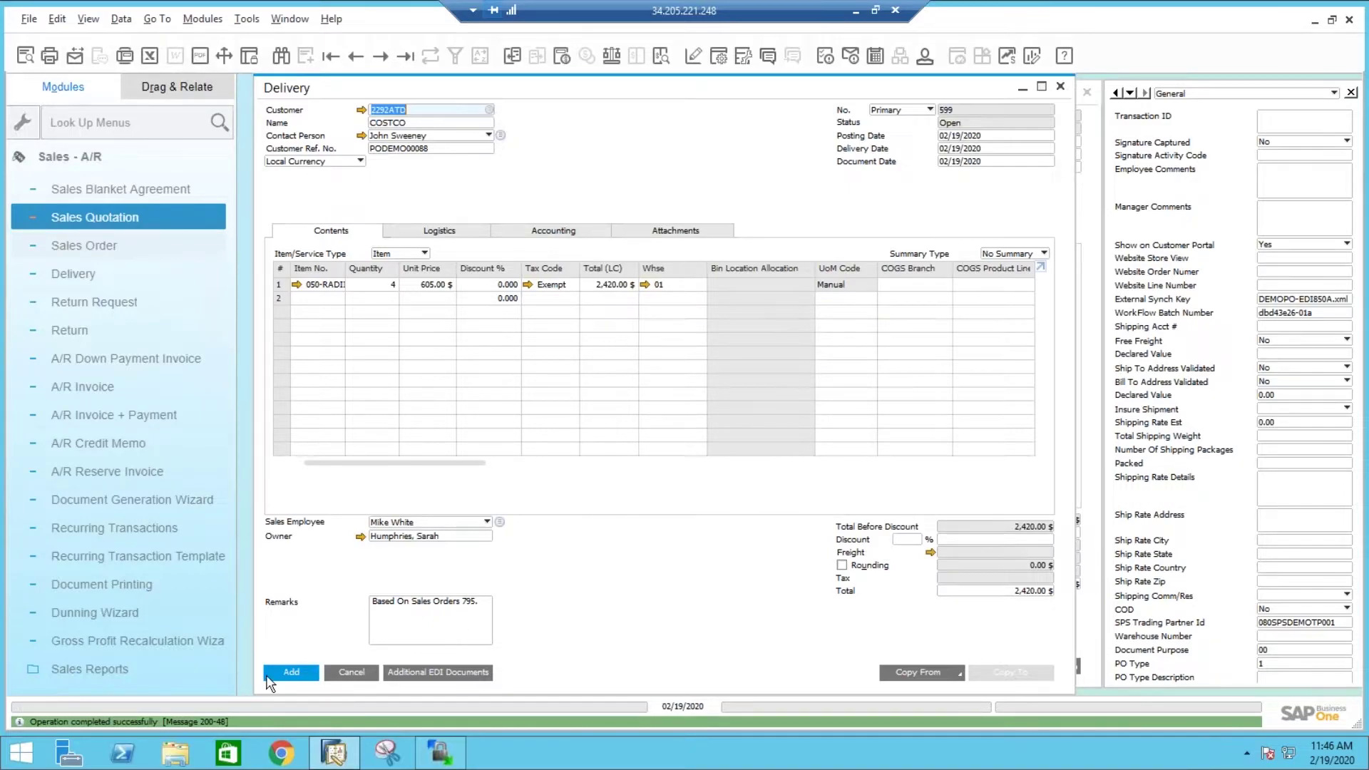
left_click(269, 675)
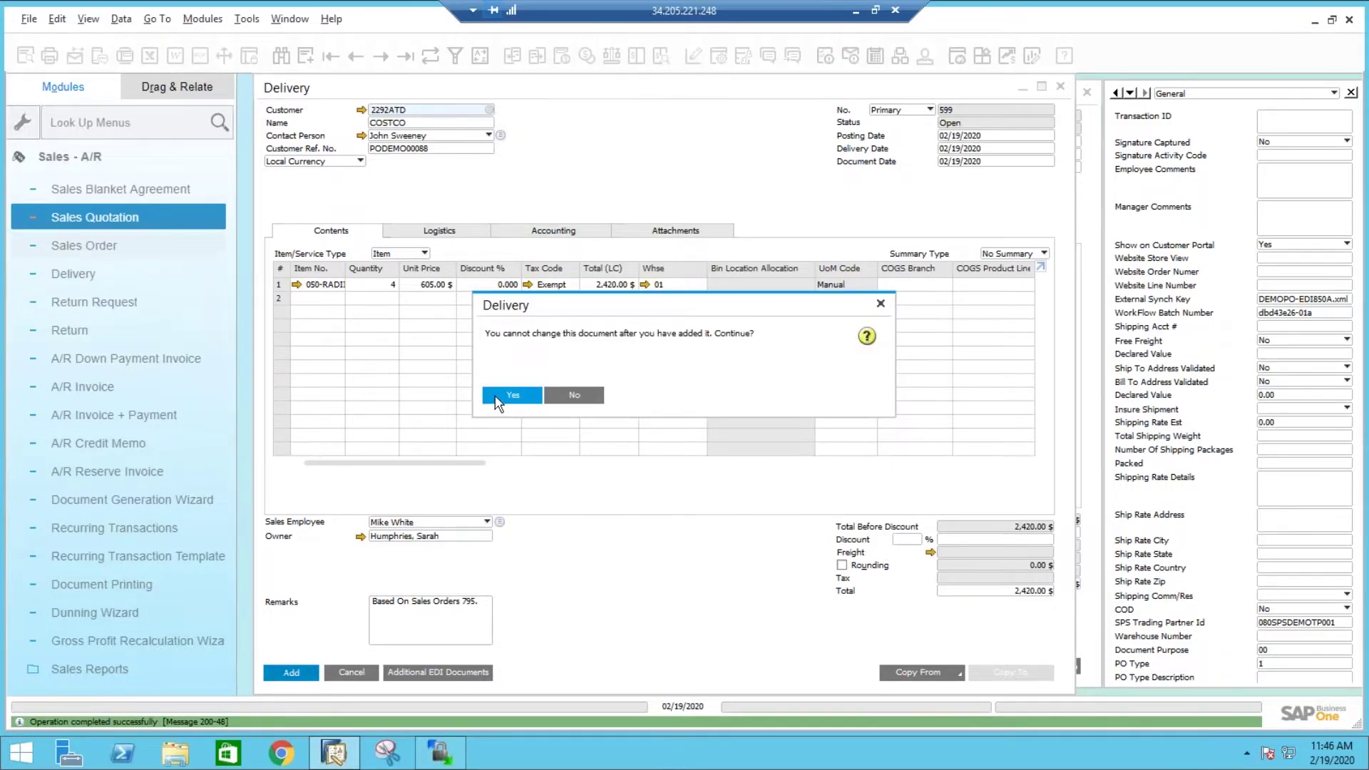
left_click(511, 395)
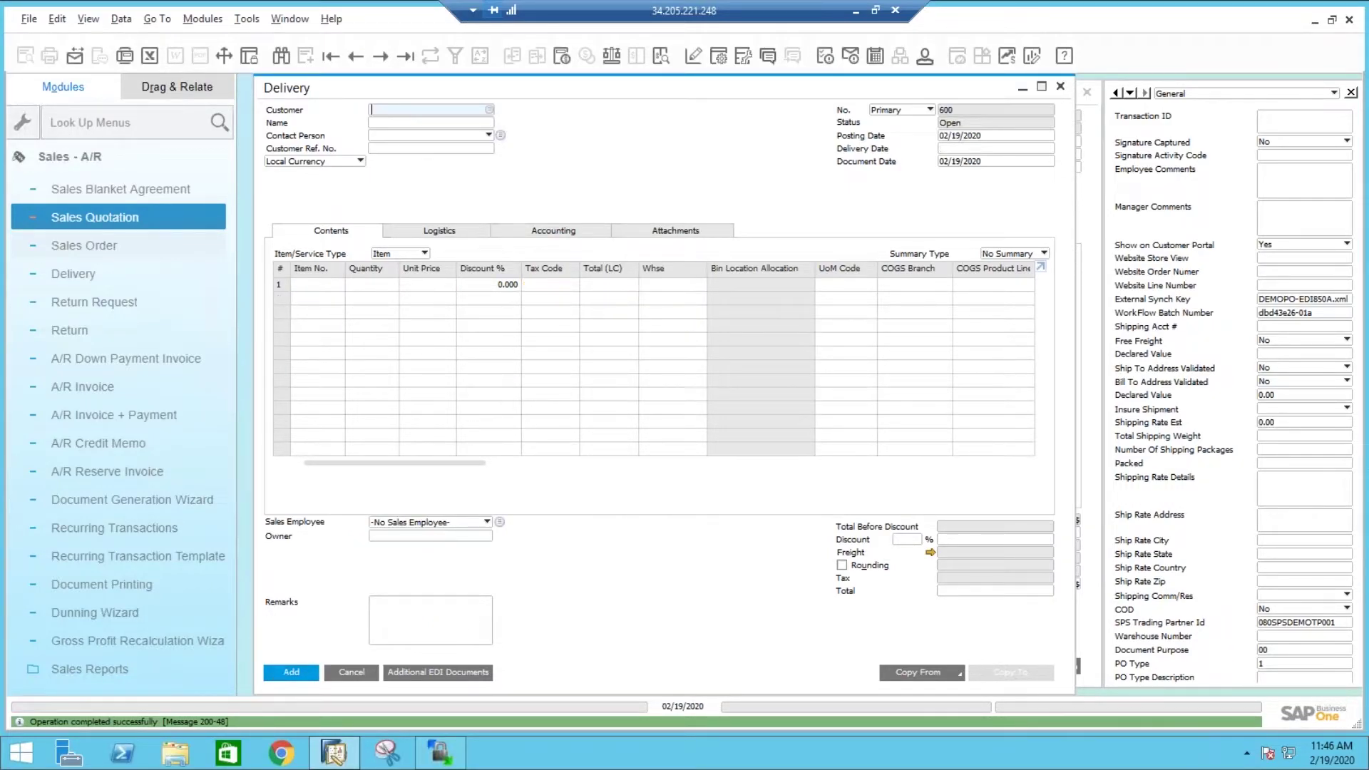
- Close the delivery and sales order, then list open deliveries and select Costco delivery 737
left_click(1060, 87)
left_click(1060, 87)
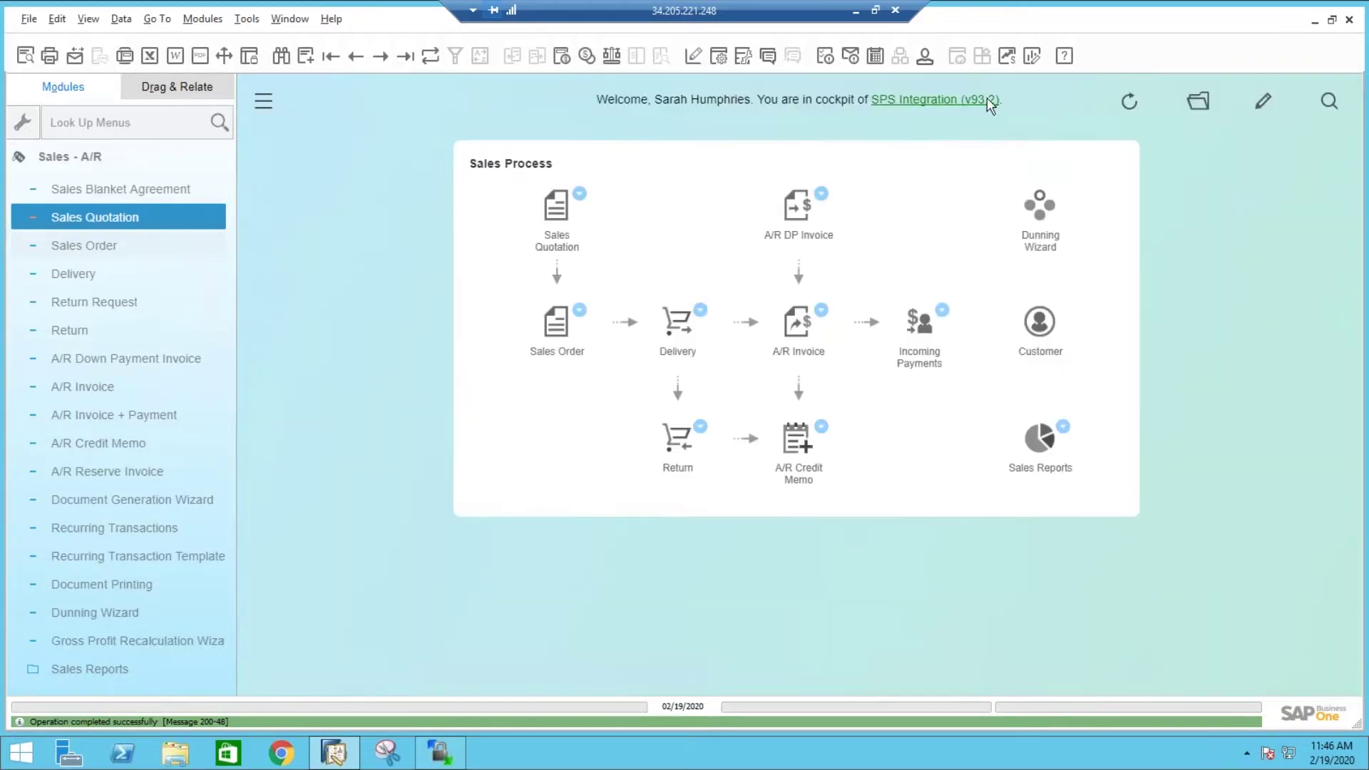
left_click(70, 156)
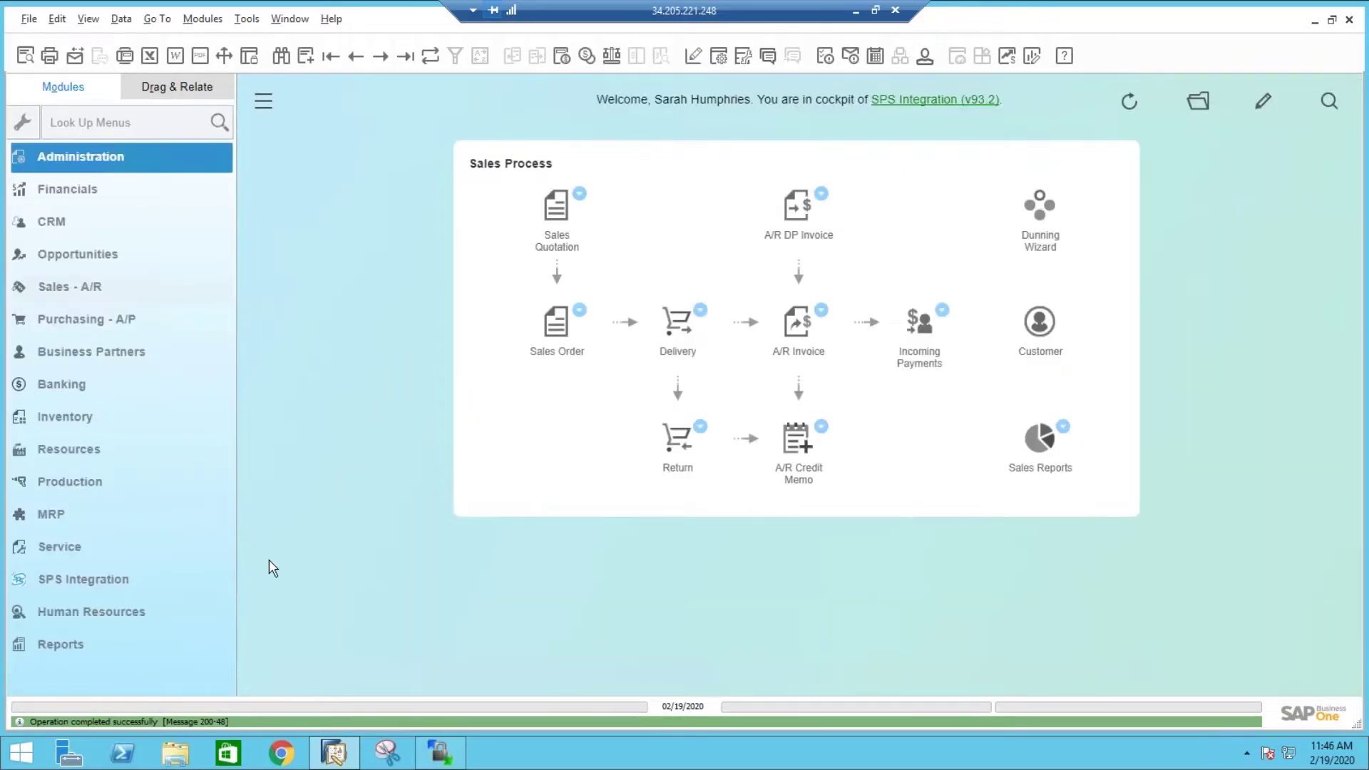
left_click(200, 589)
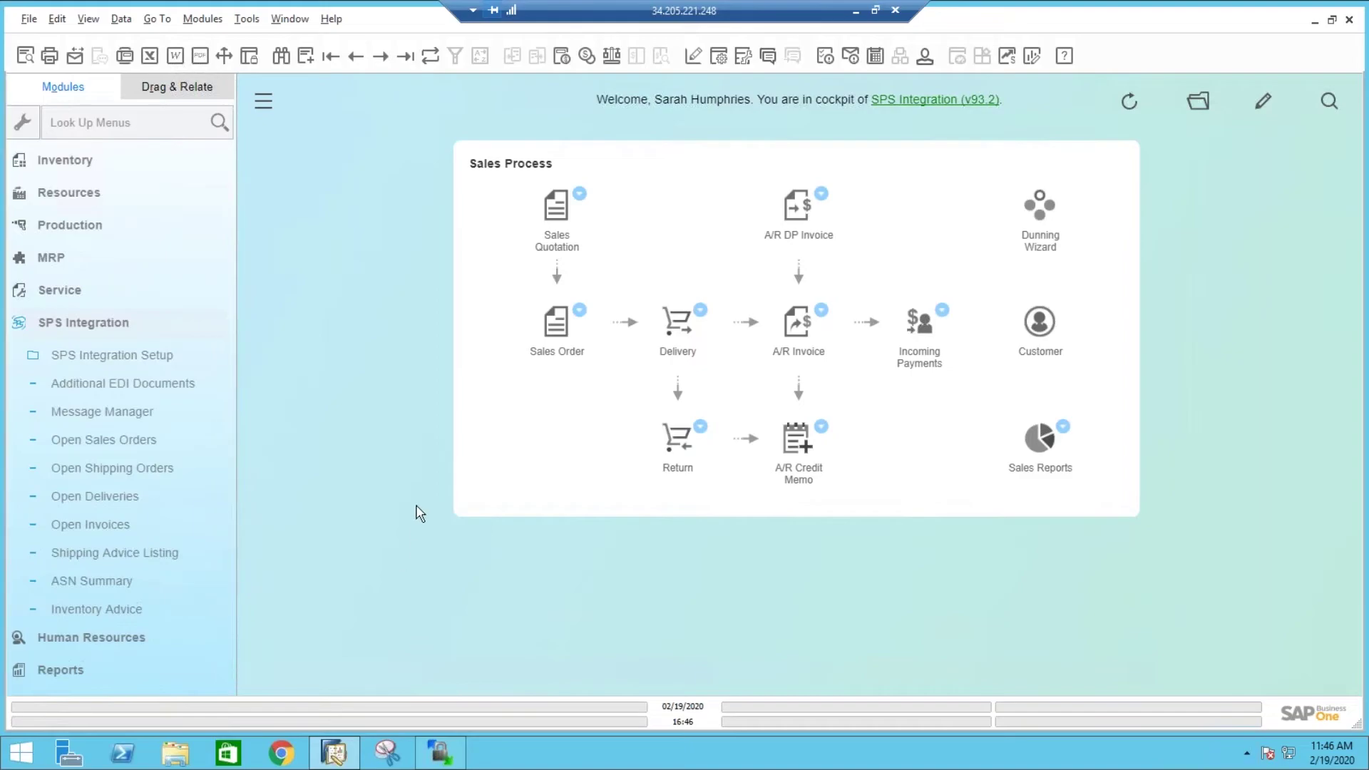
left_click(199, 496)
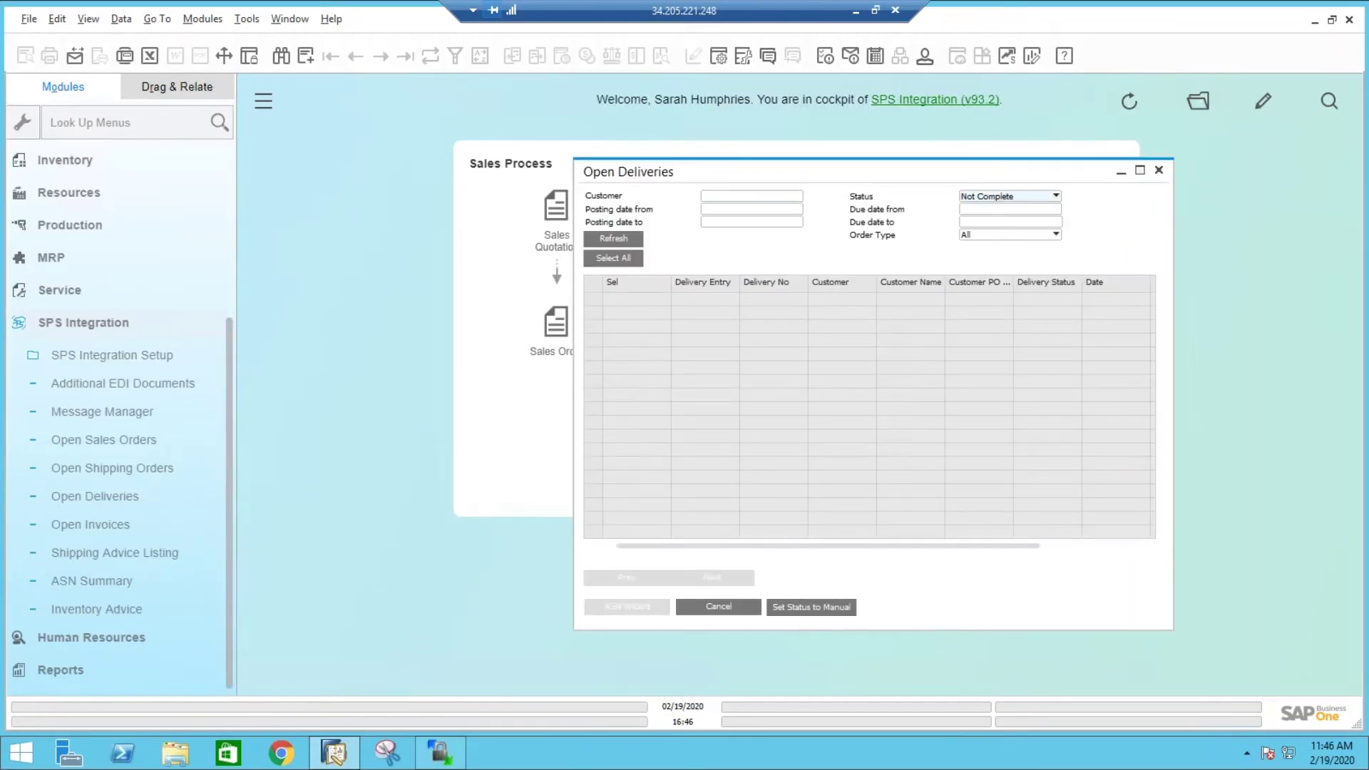
left_click(601, 299)
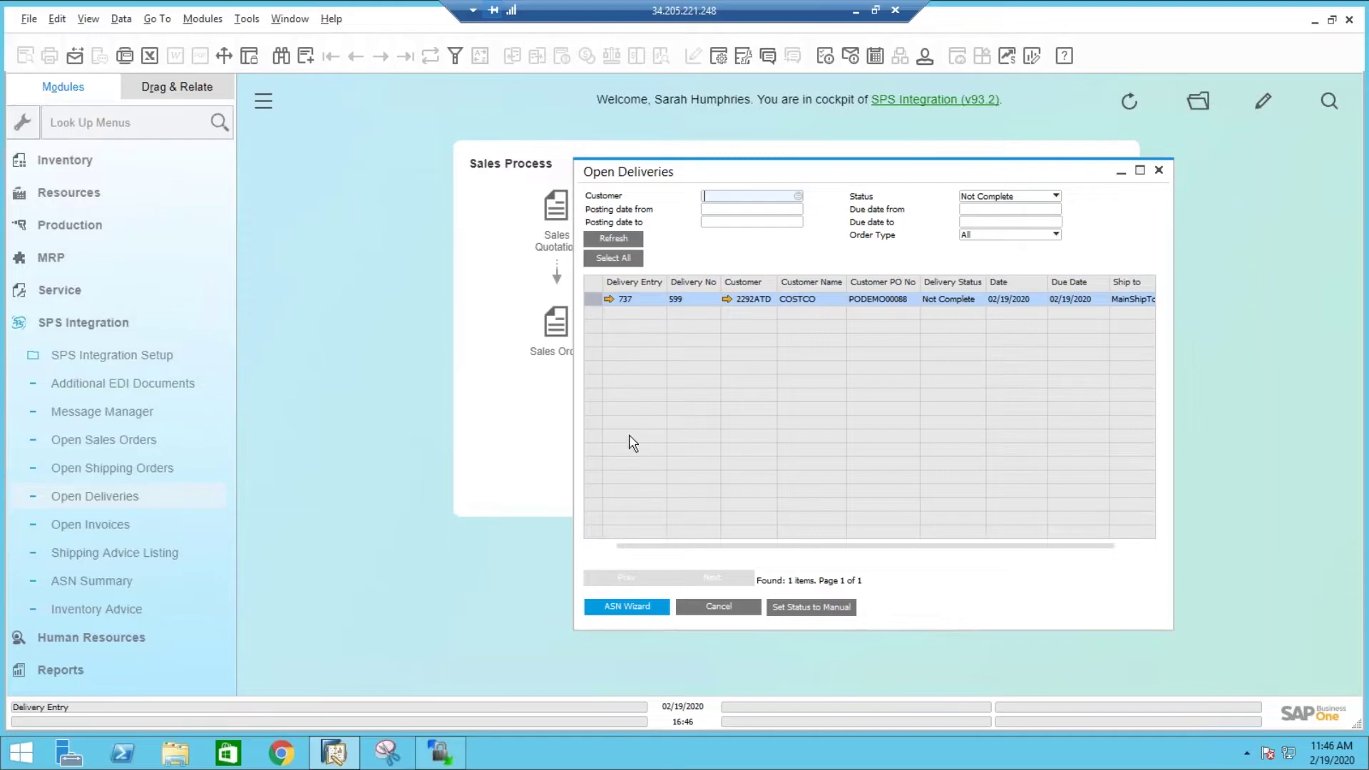
left_click(658, 610)
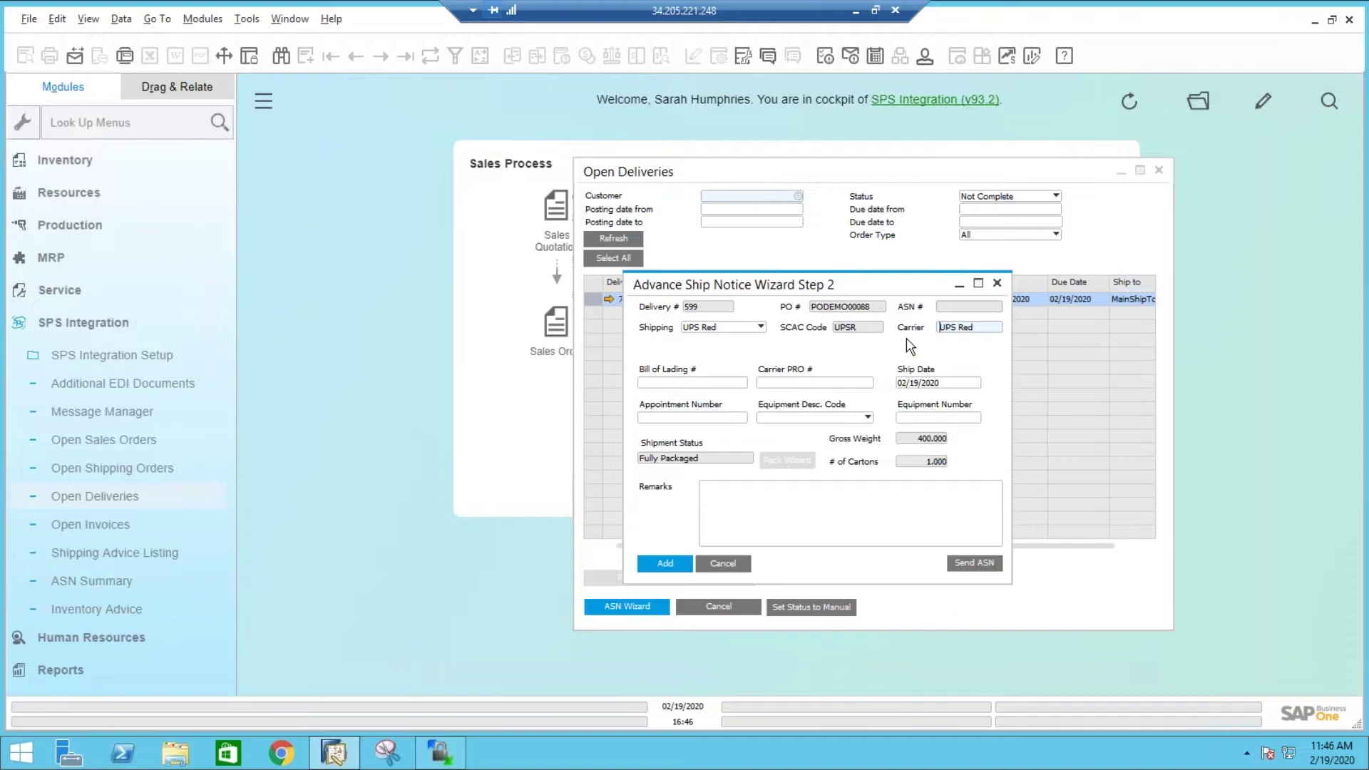
left_click(698, 383)
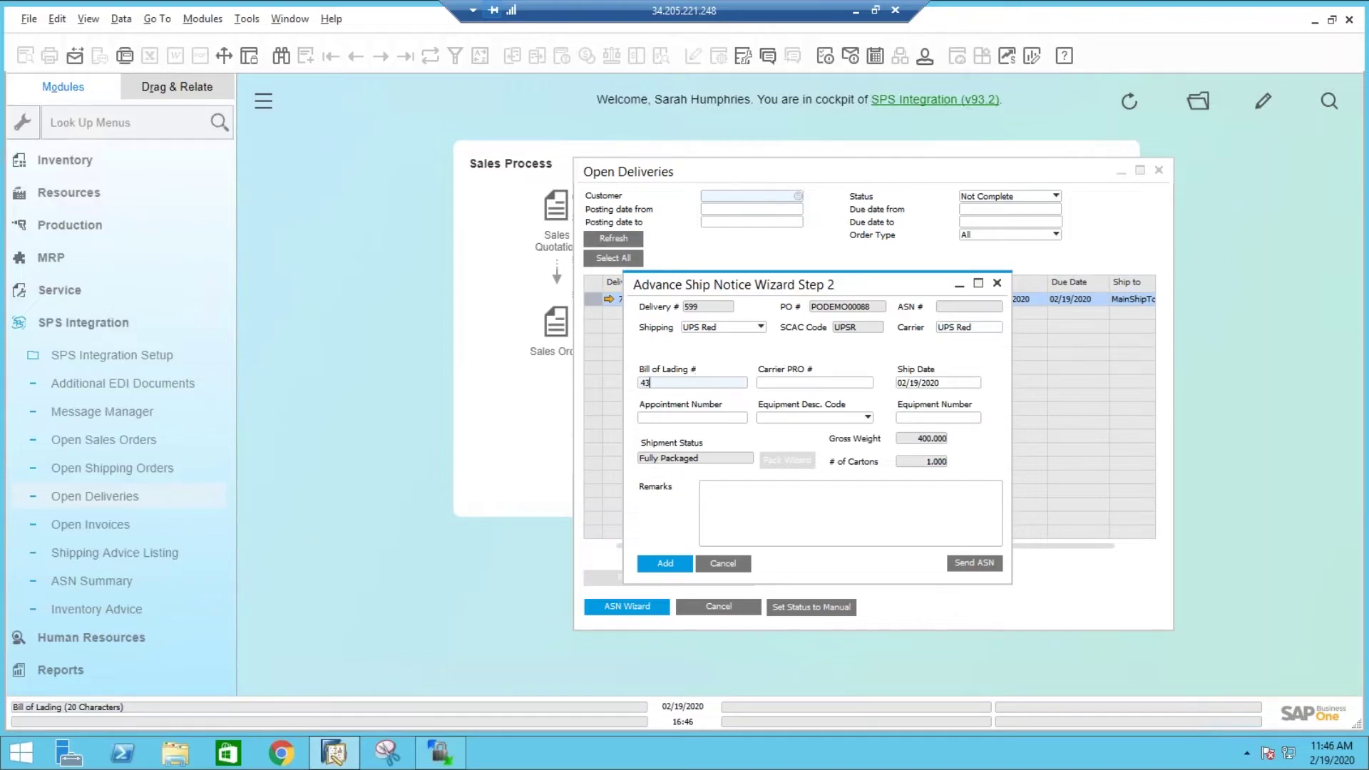
type("43534534534")
key("Tab")
type("345")
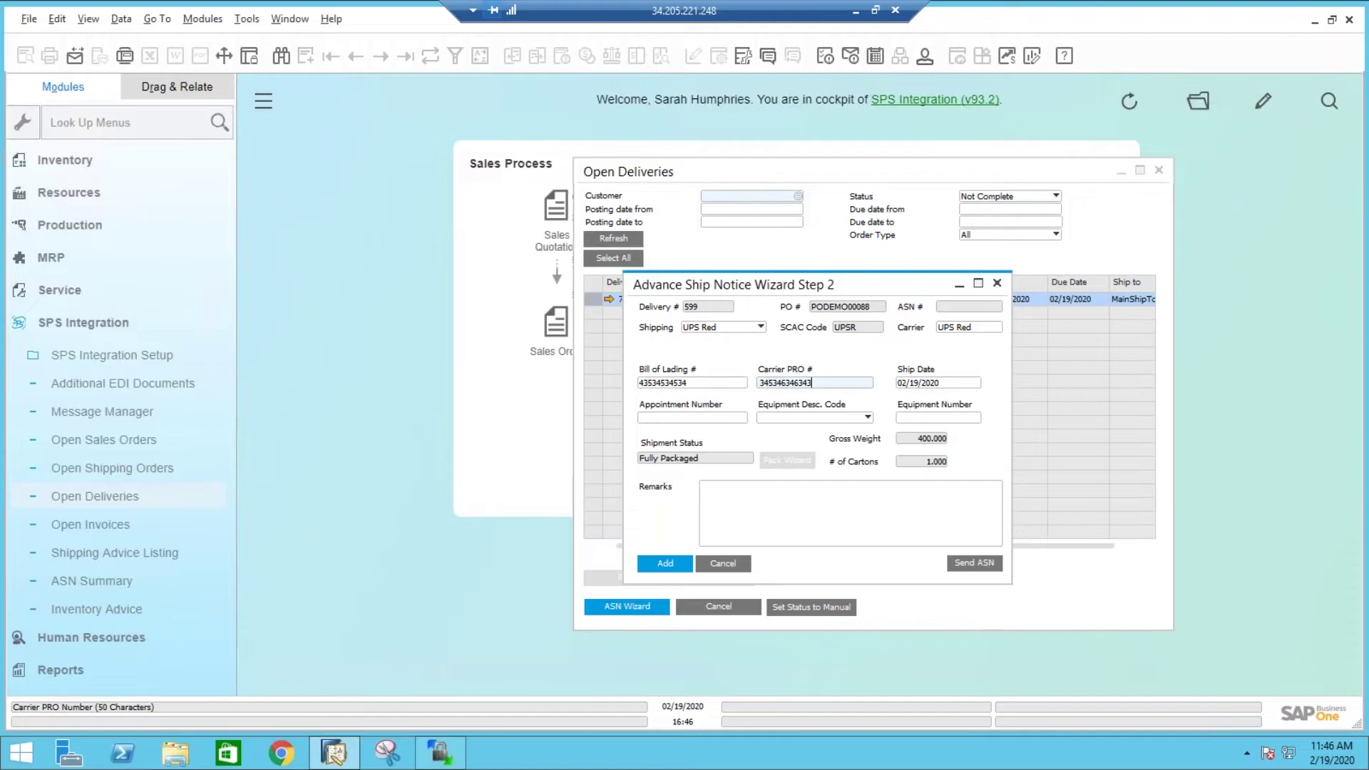
left_click(948, 568)
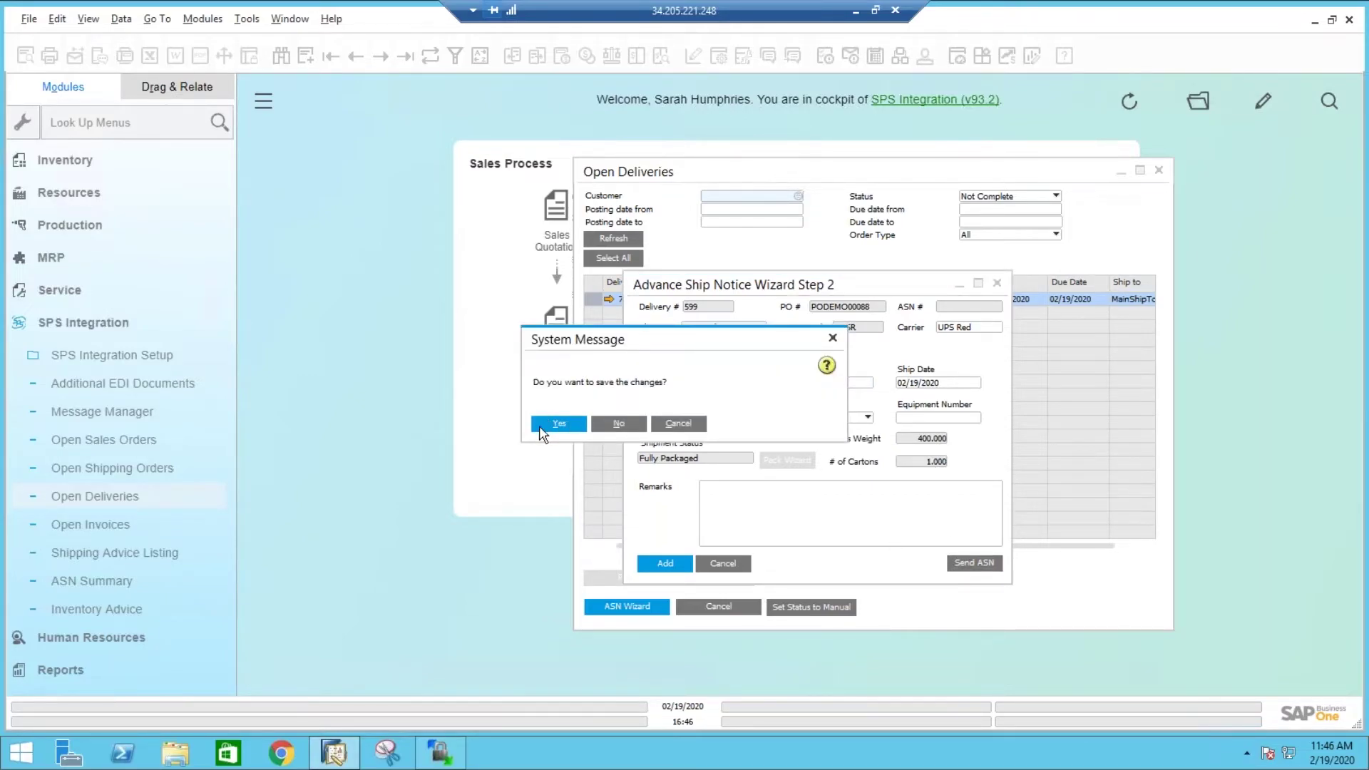
left_click(539, 426)
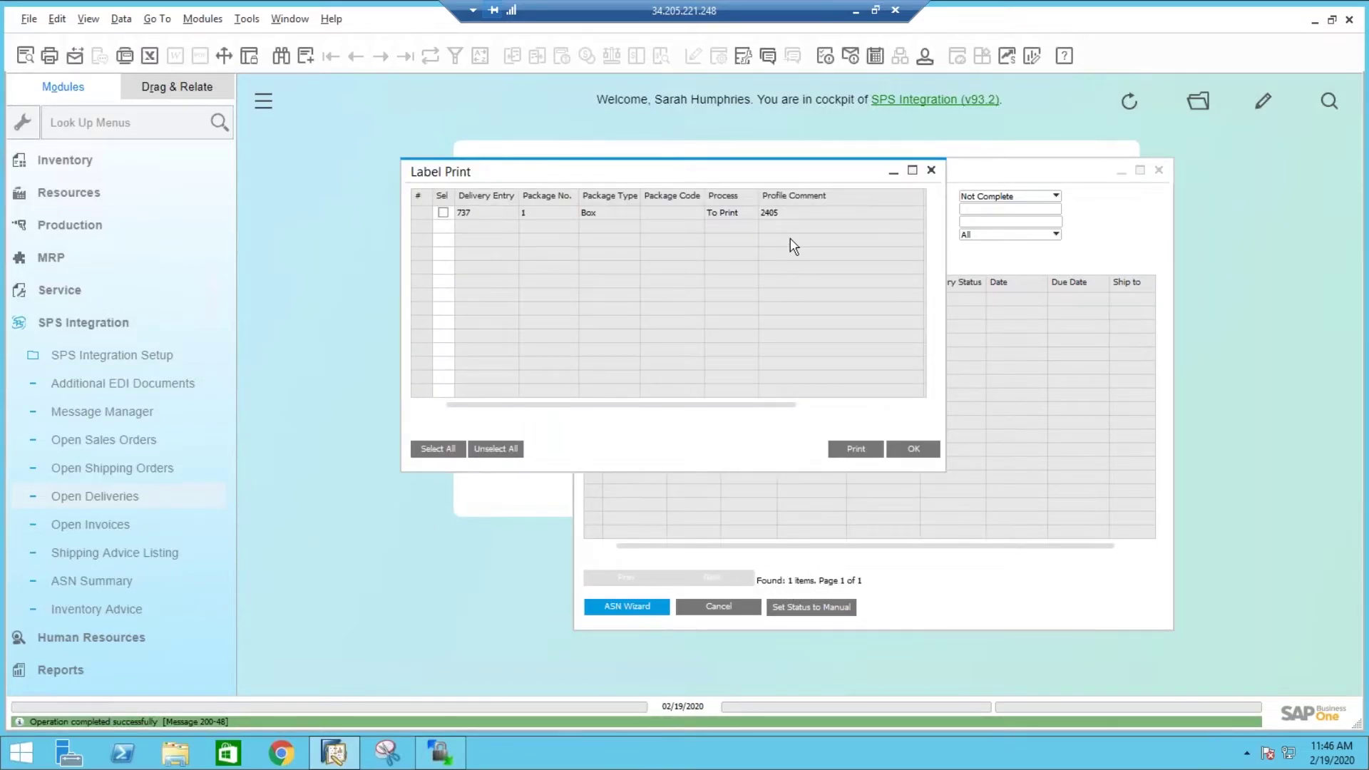
- Mark package 1 of delivery 737 and print its box label PDF
left_click(442, 212)
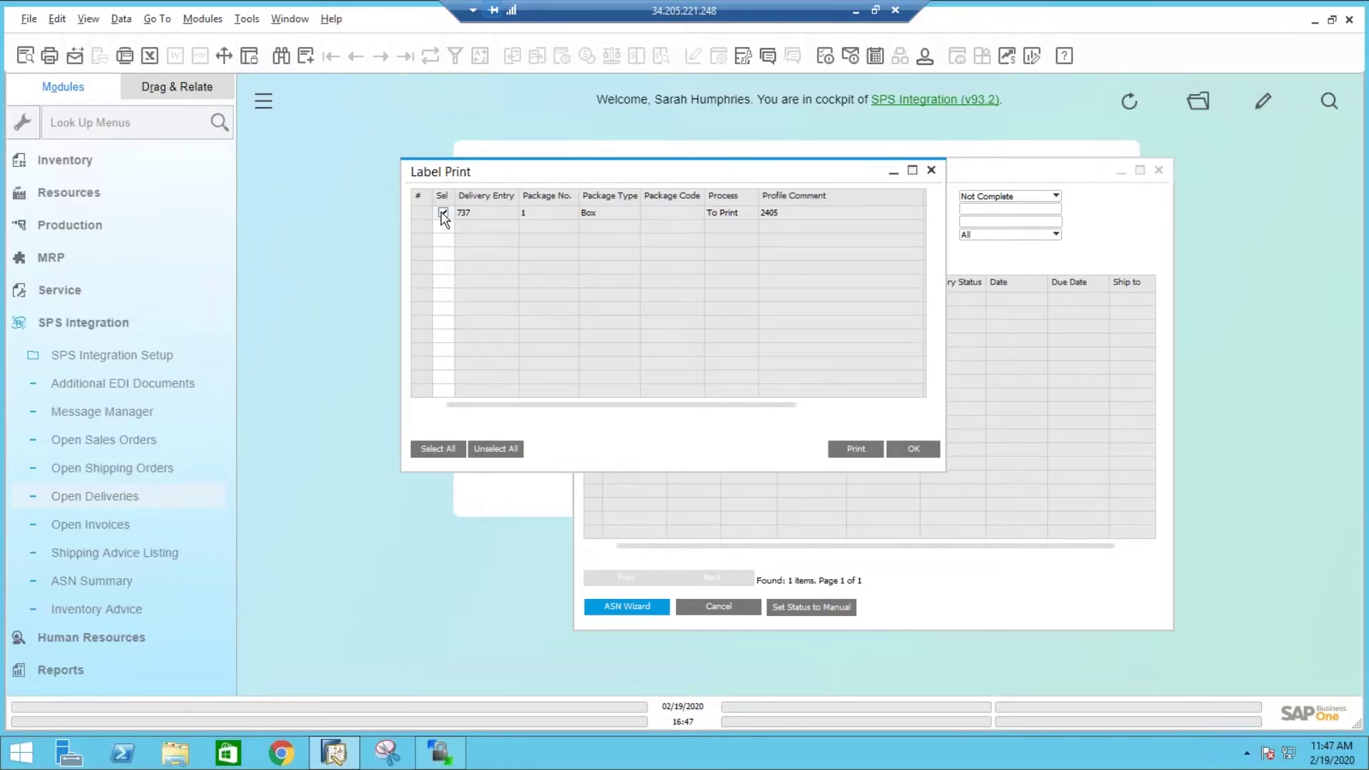
left_click(876, 450)
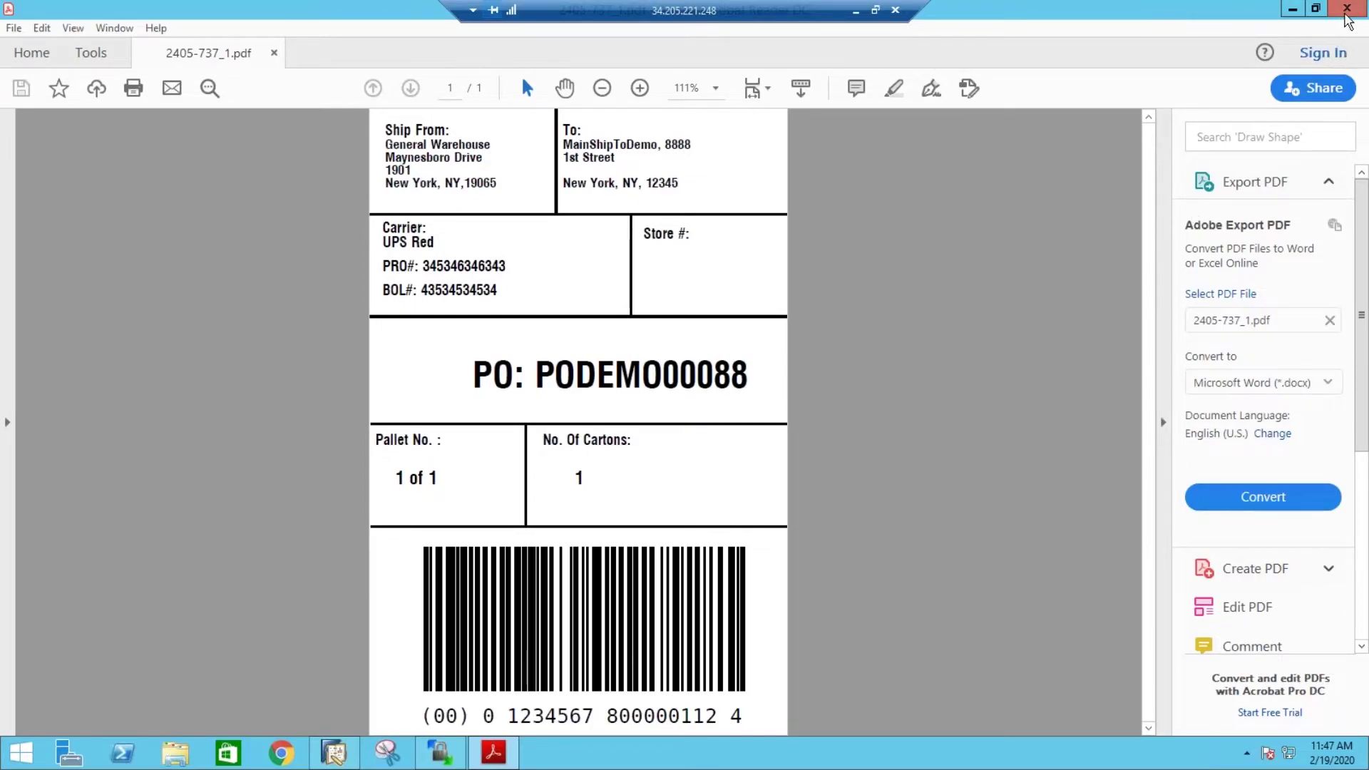
- Close the label PDF in Acrobat and confirm the Label Print dialog with OK
left_click(1346, 10)
left_click(924, 448)
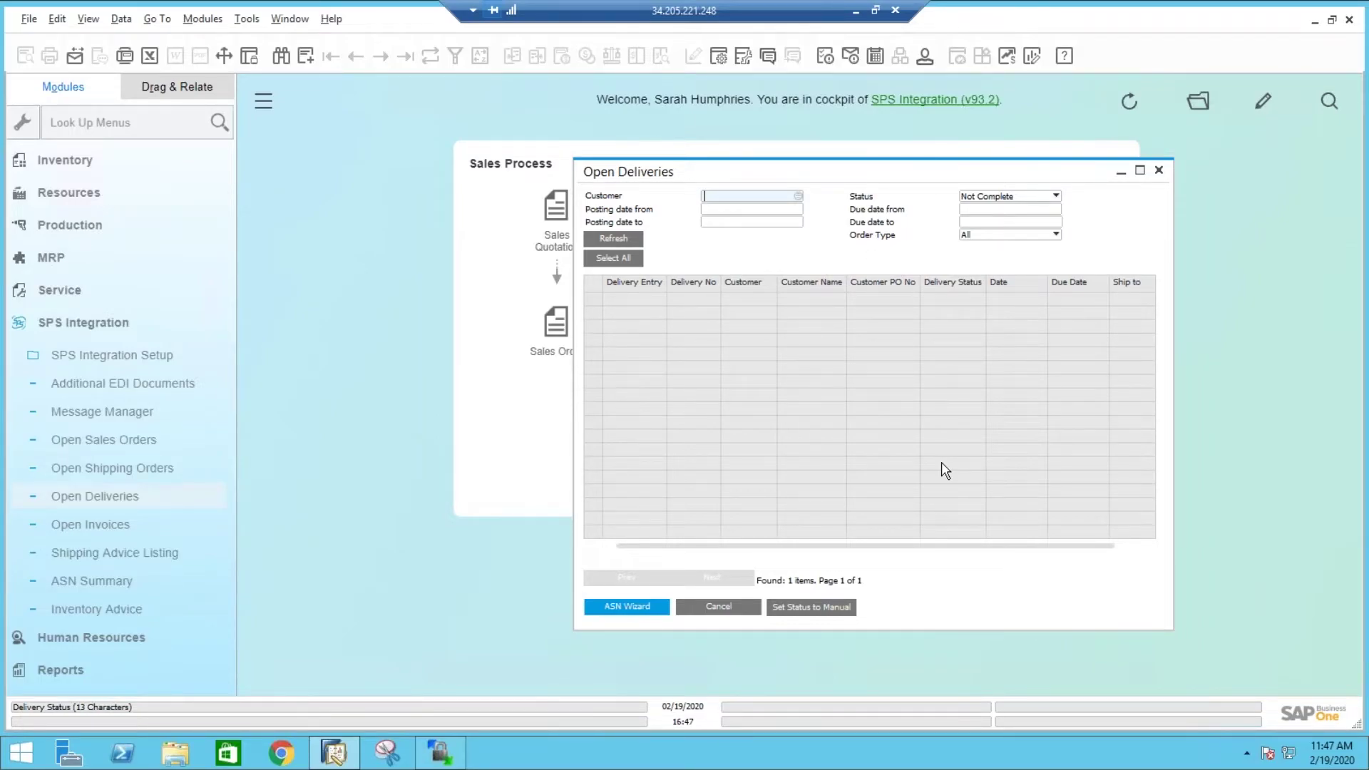
- Open the latest delivery, COSTCO 599, and copy it into a new A/R invoice
left_click(1160, 170)
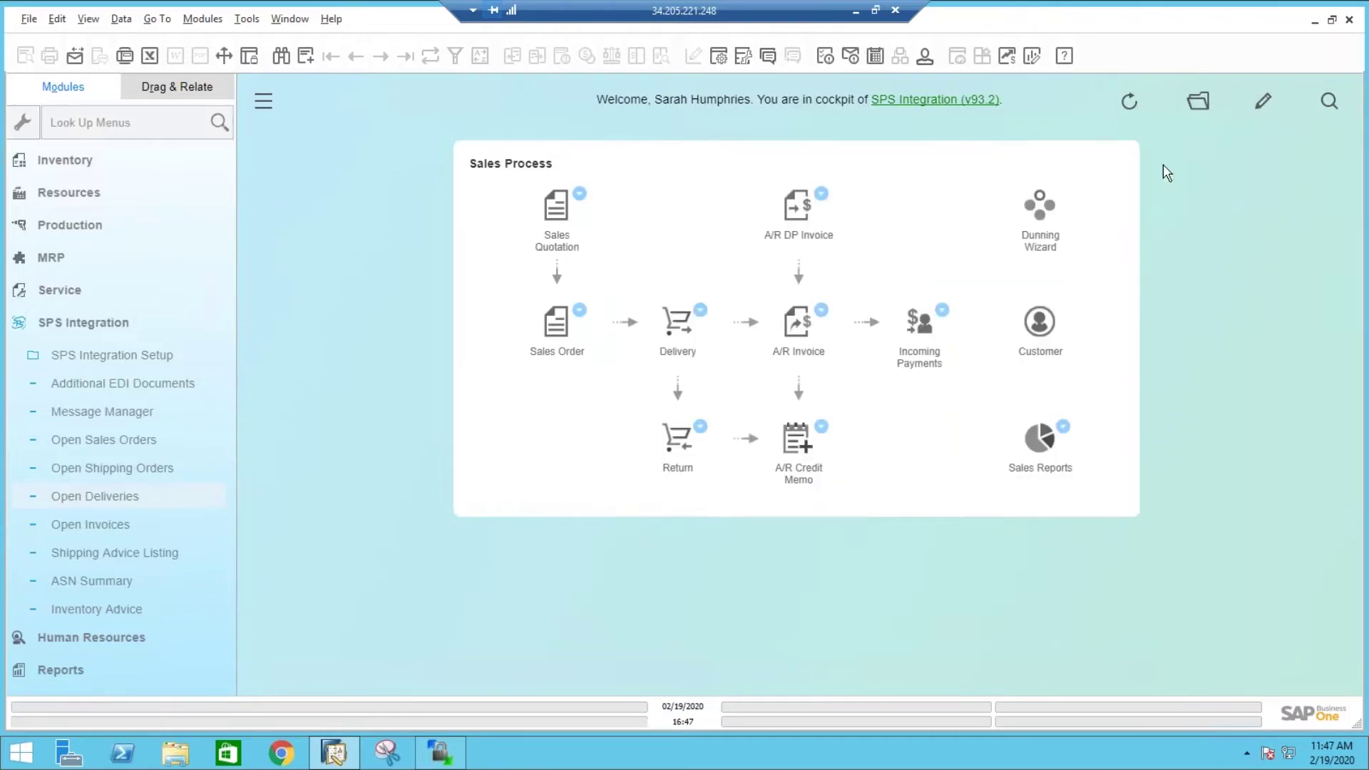
left_click(84, 322)
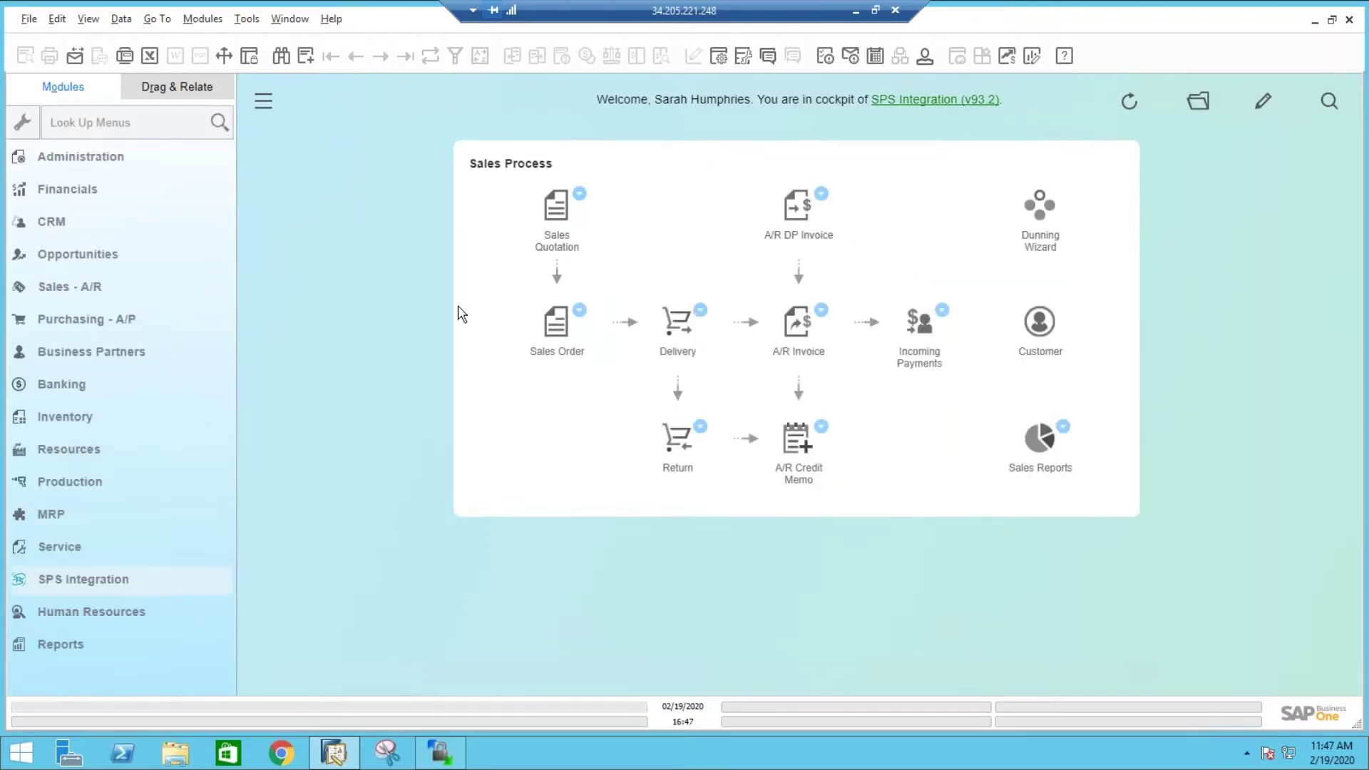
left_click(190, 289)
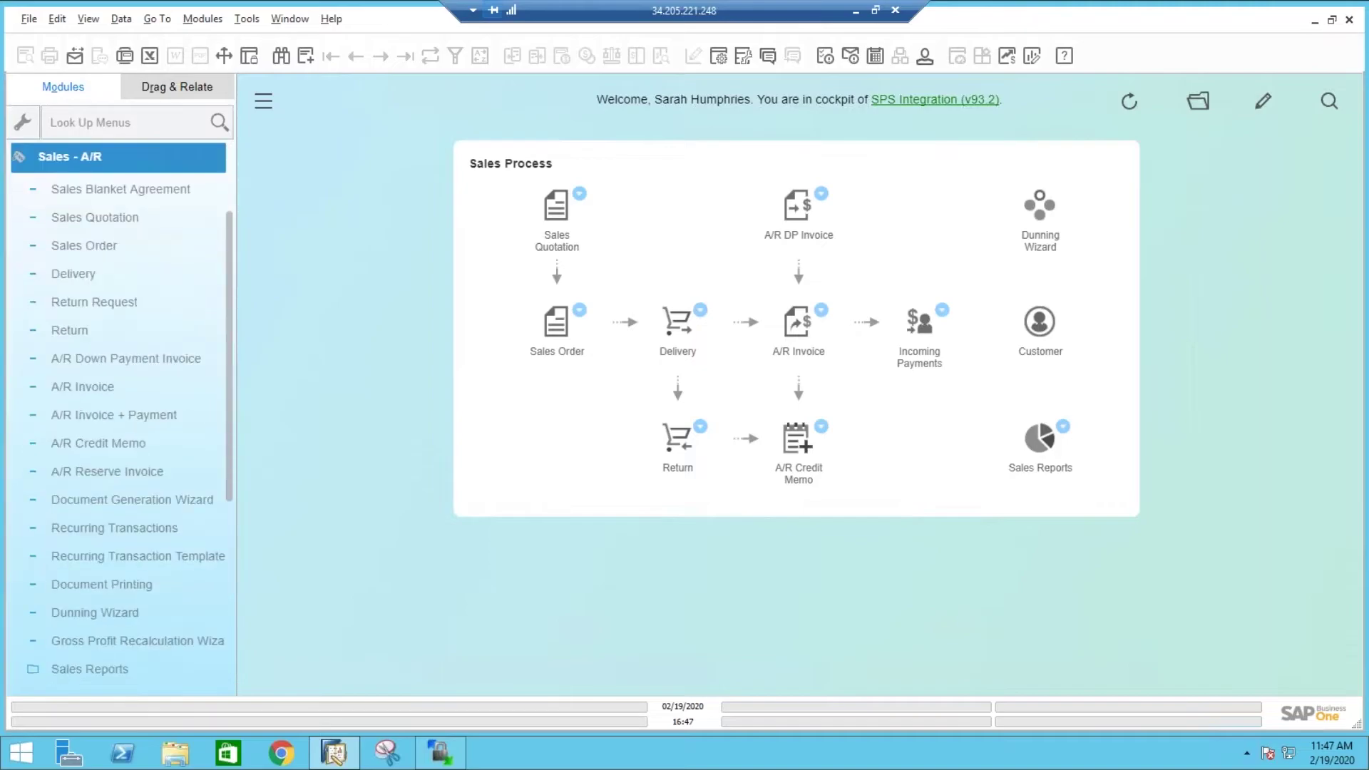
left_click(111, 278)
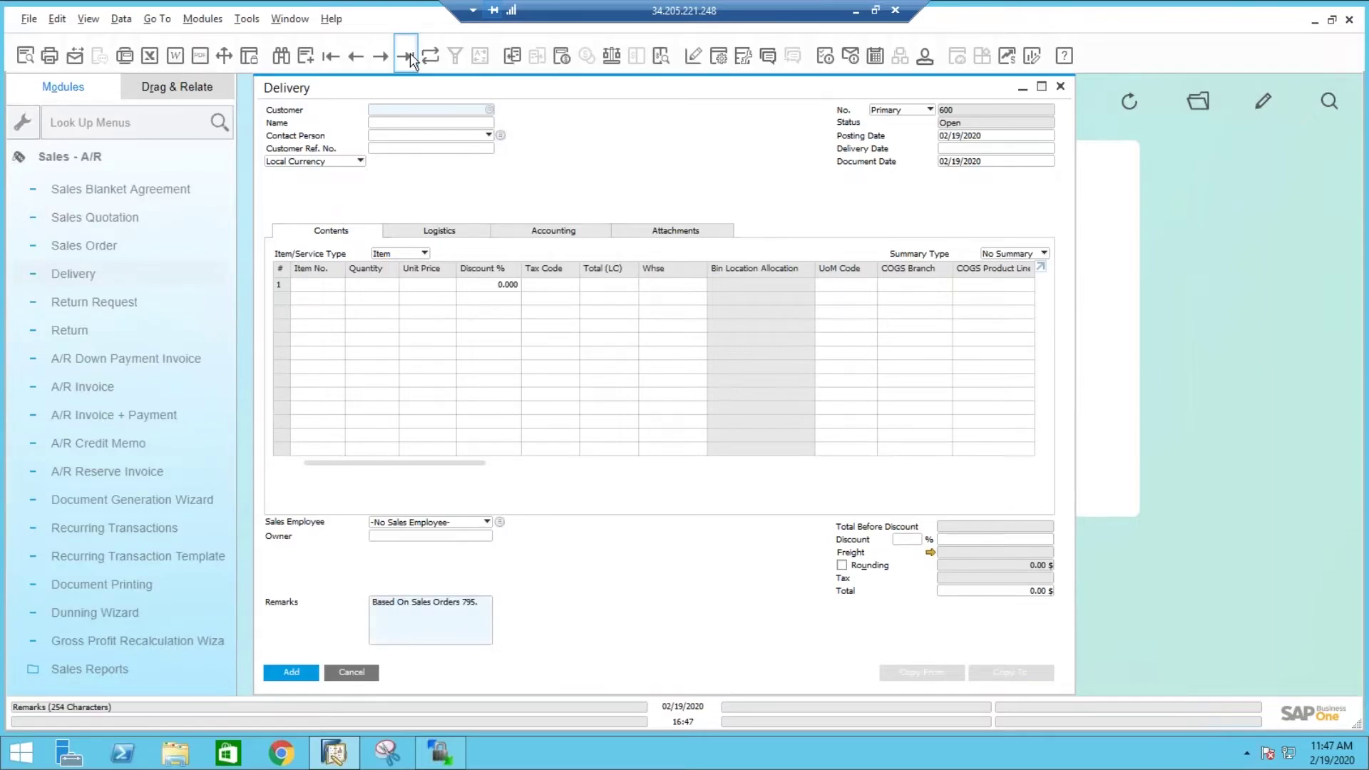
left_click(410, 59)
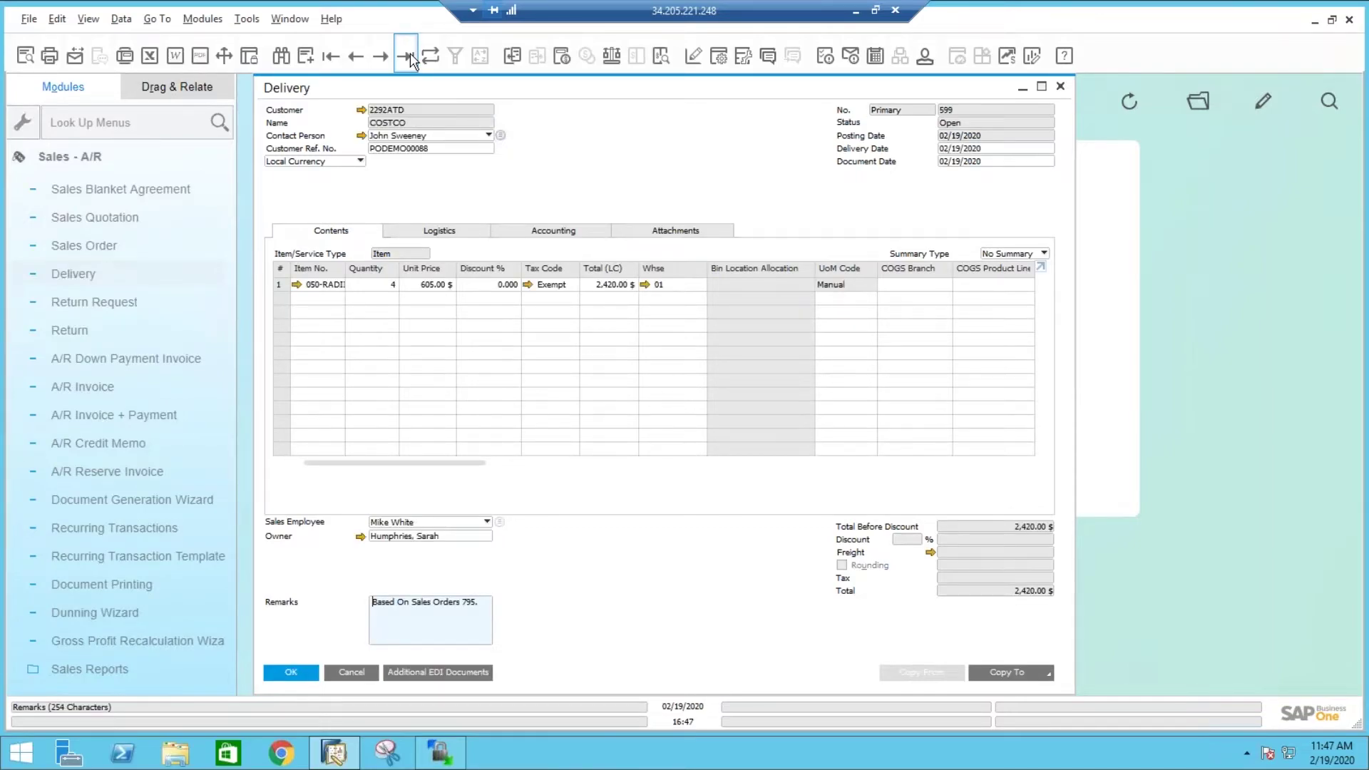
left_click(1047, 681)
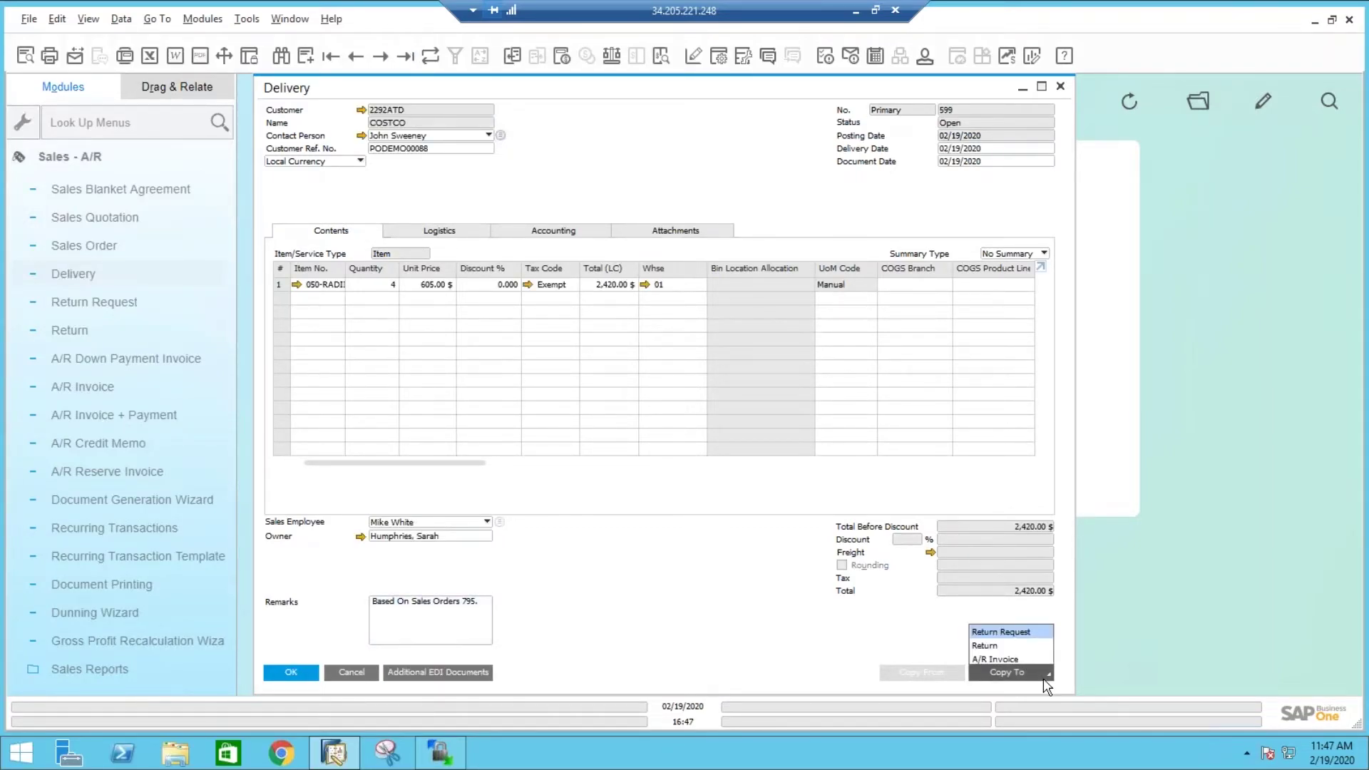
left_click(1034, 658)
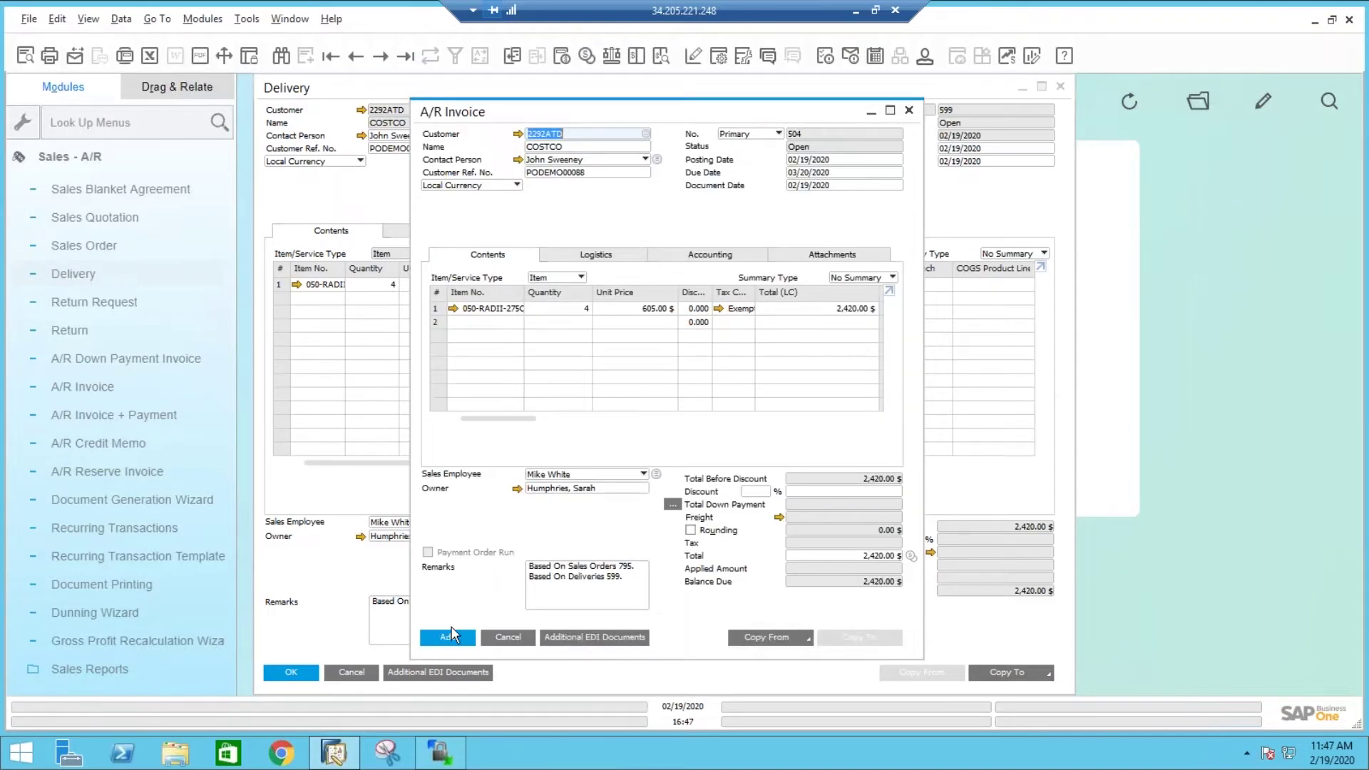
- Add the A/R invoice for 2,420.00 $ and close the invoice and delivery windows
left_click(469, 638)
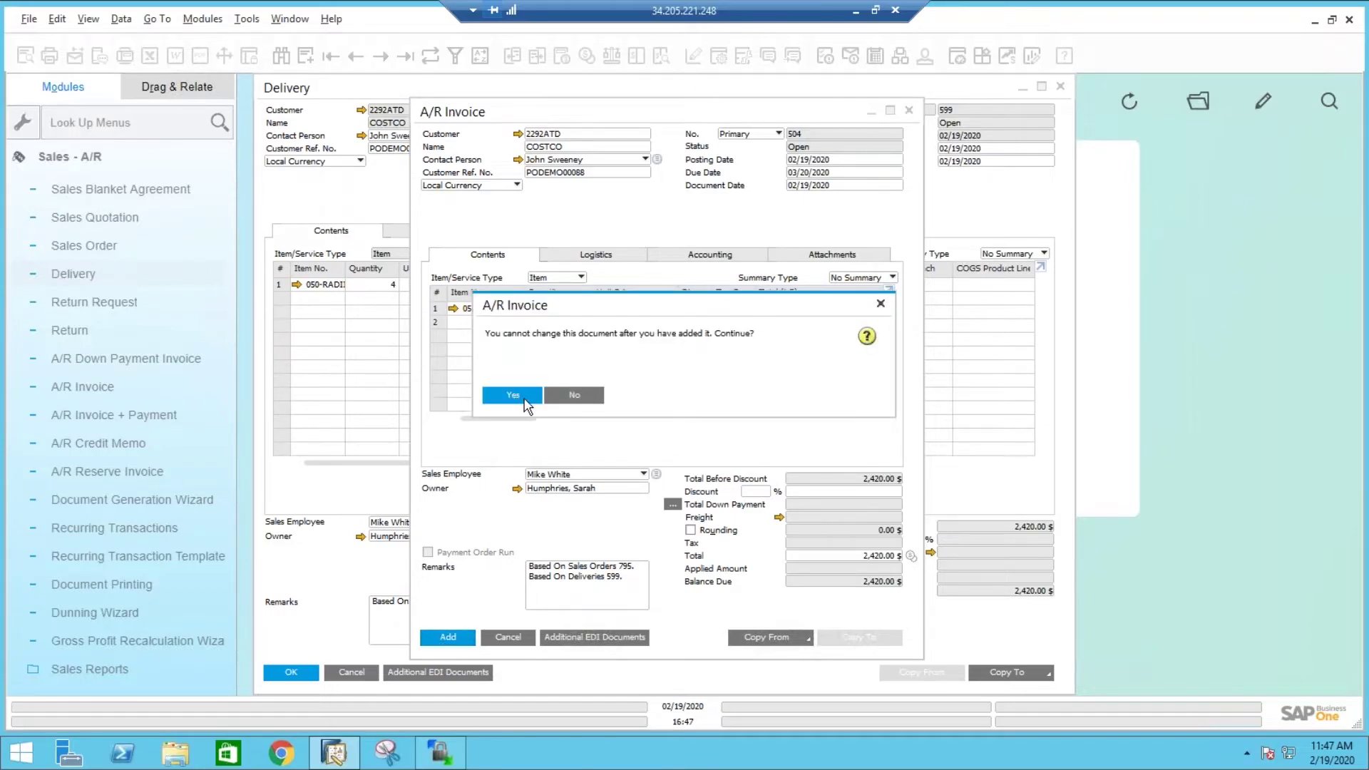
left_click(525, 400)
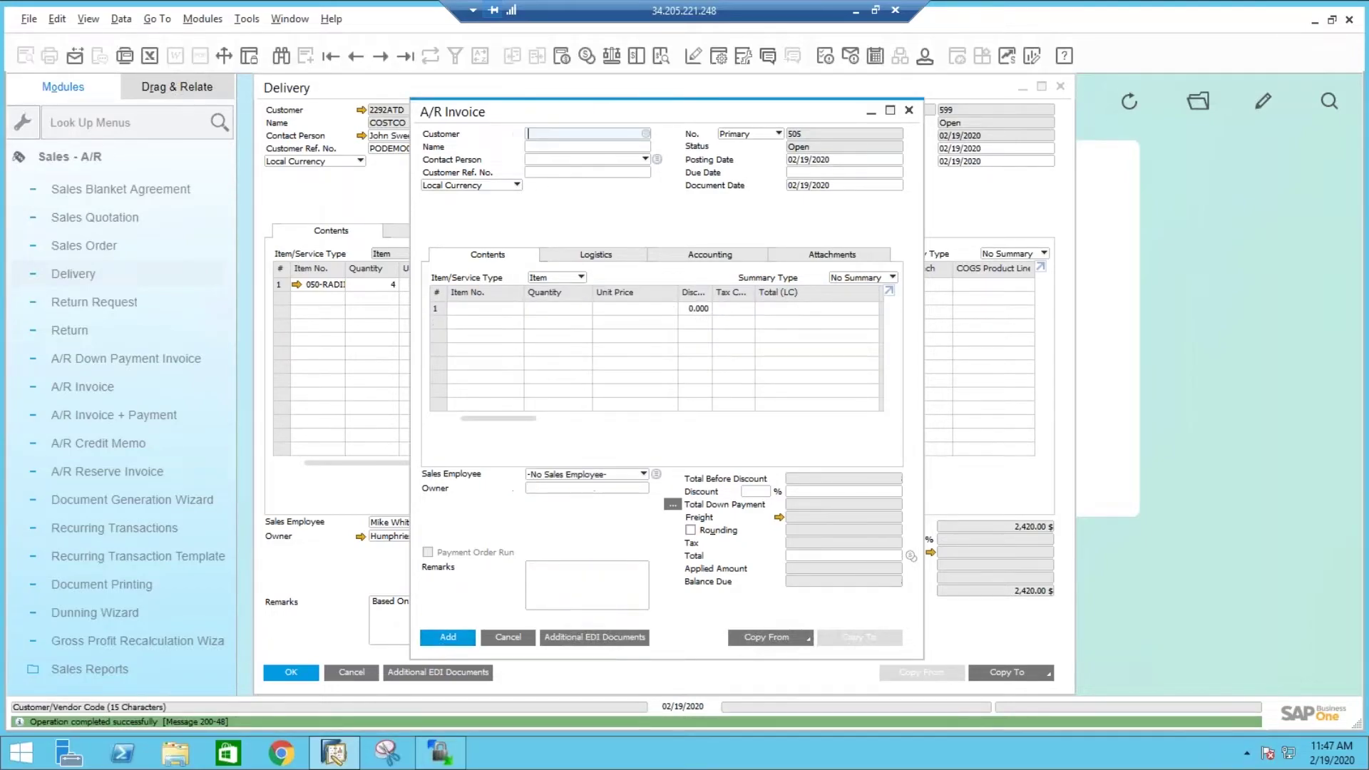
left_click(909, 112)
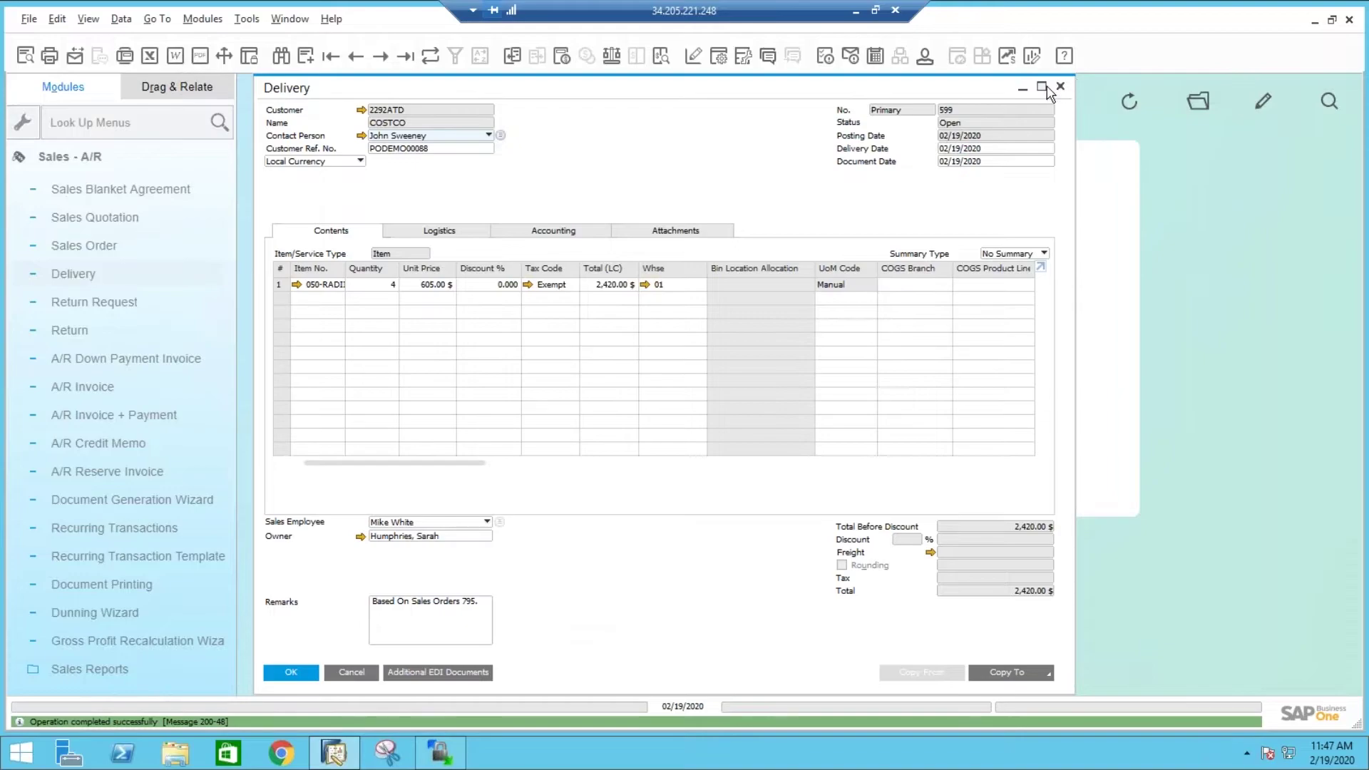
left_click(1060, 86)
- Generate the 810 outbound EDI file for COSTCO invoice 577 from the SPS Open Invoices list
left_click(69, 157)
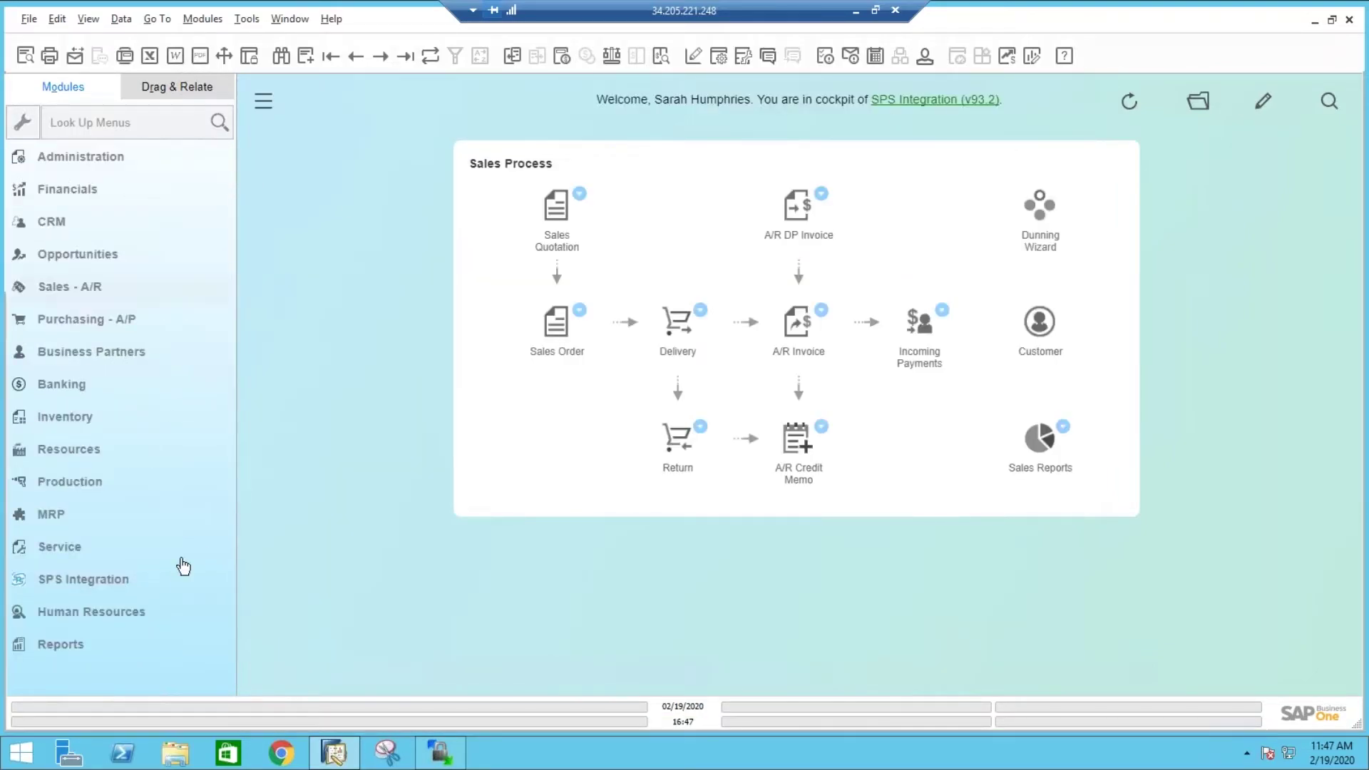
left_click(177, 576)
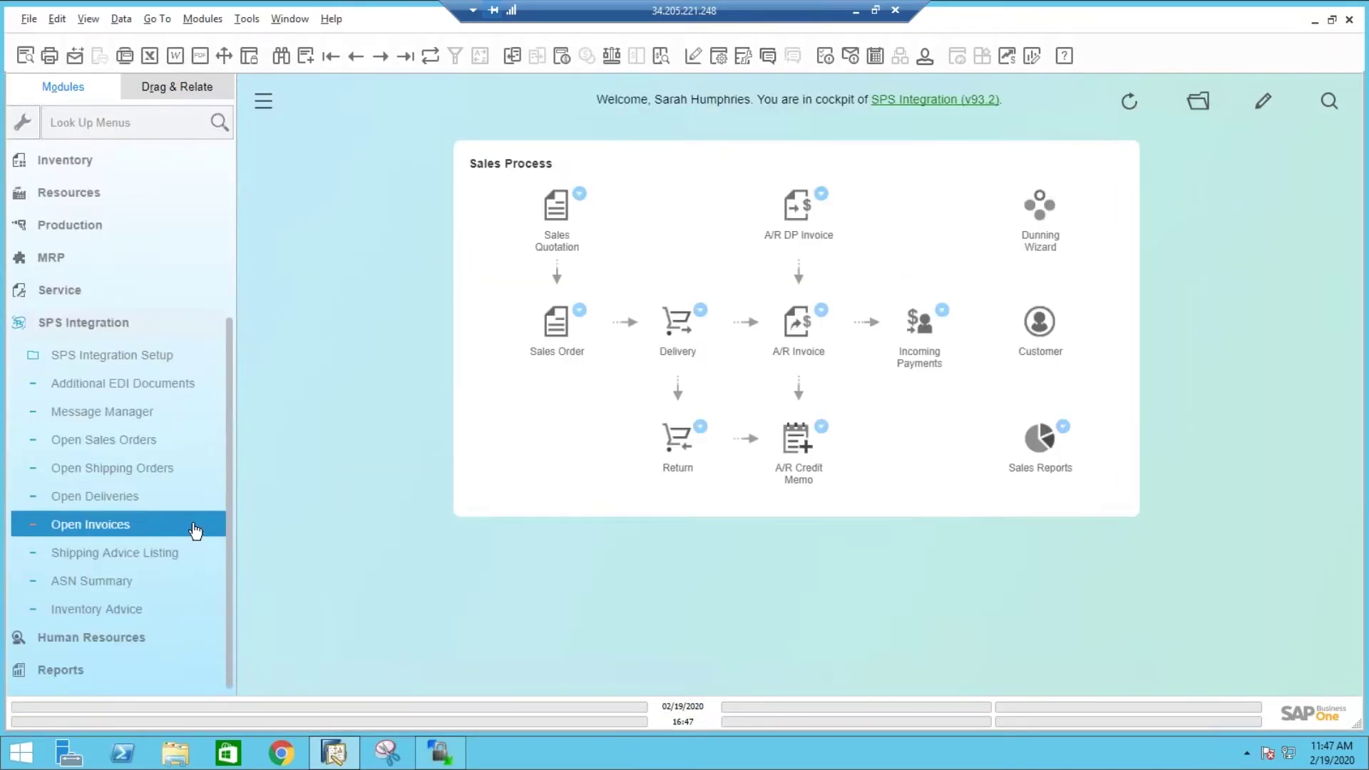
left_click(194, 531)
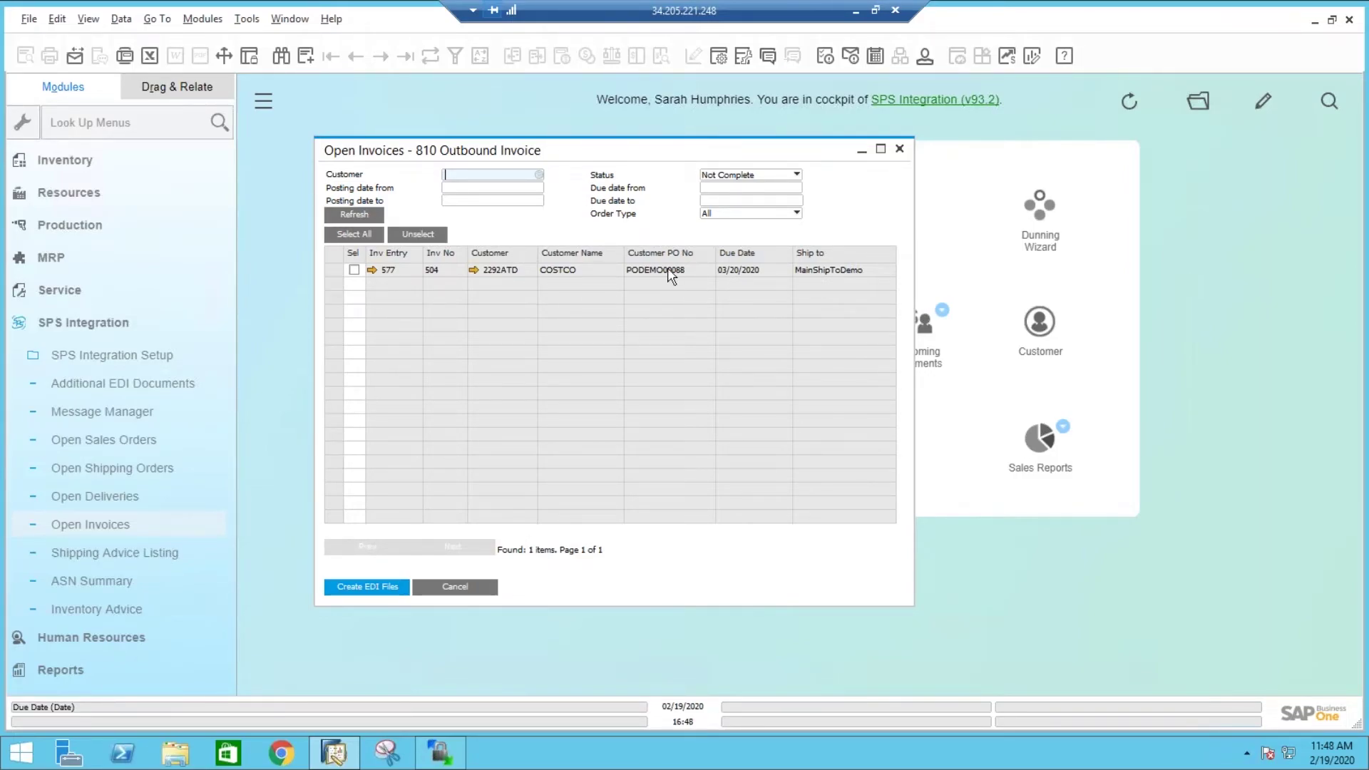
left_click(354, 271)
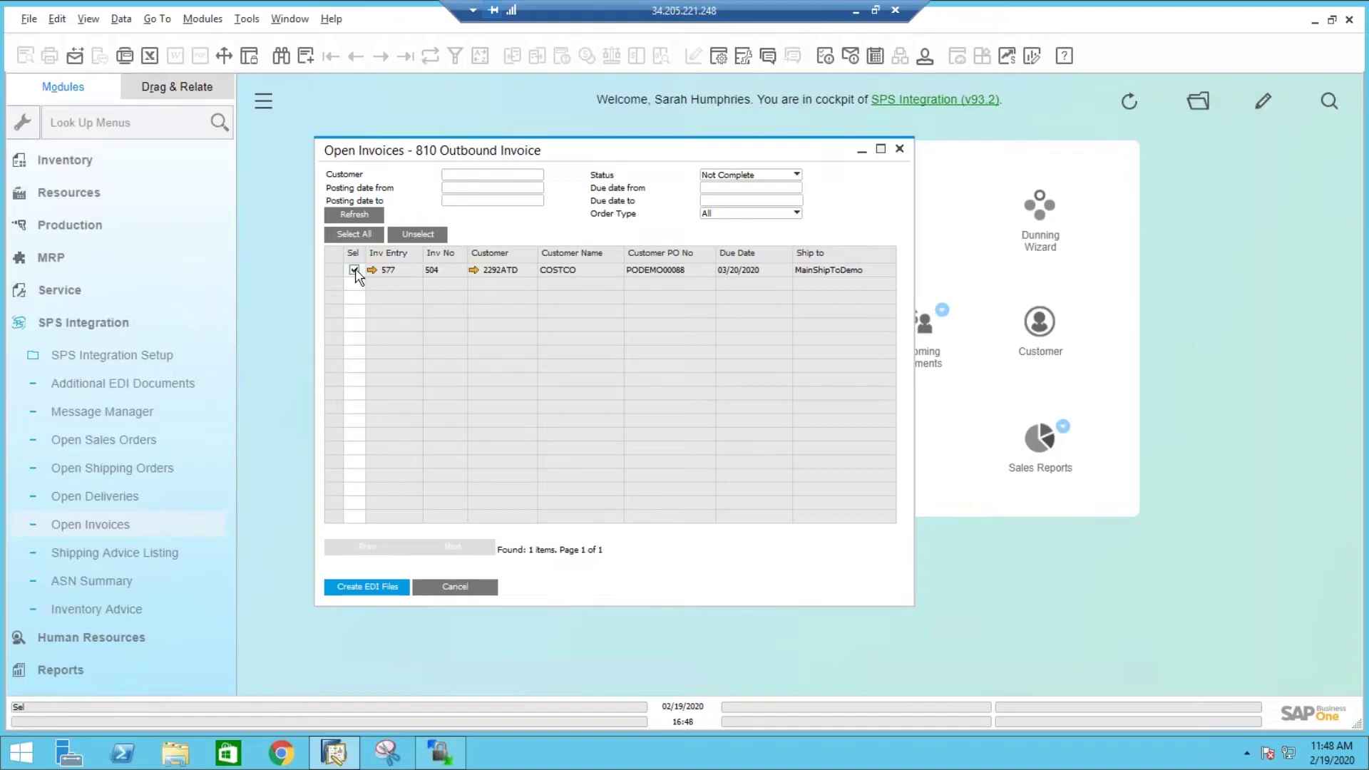
left_click(404, 593)
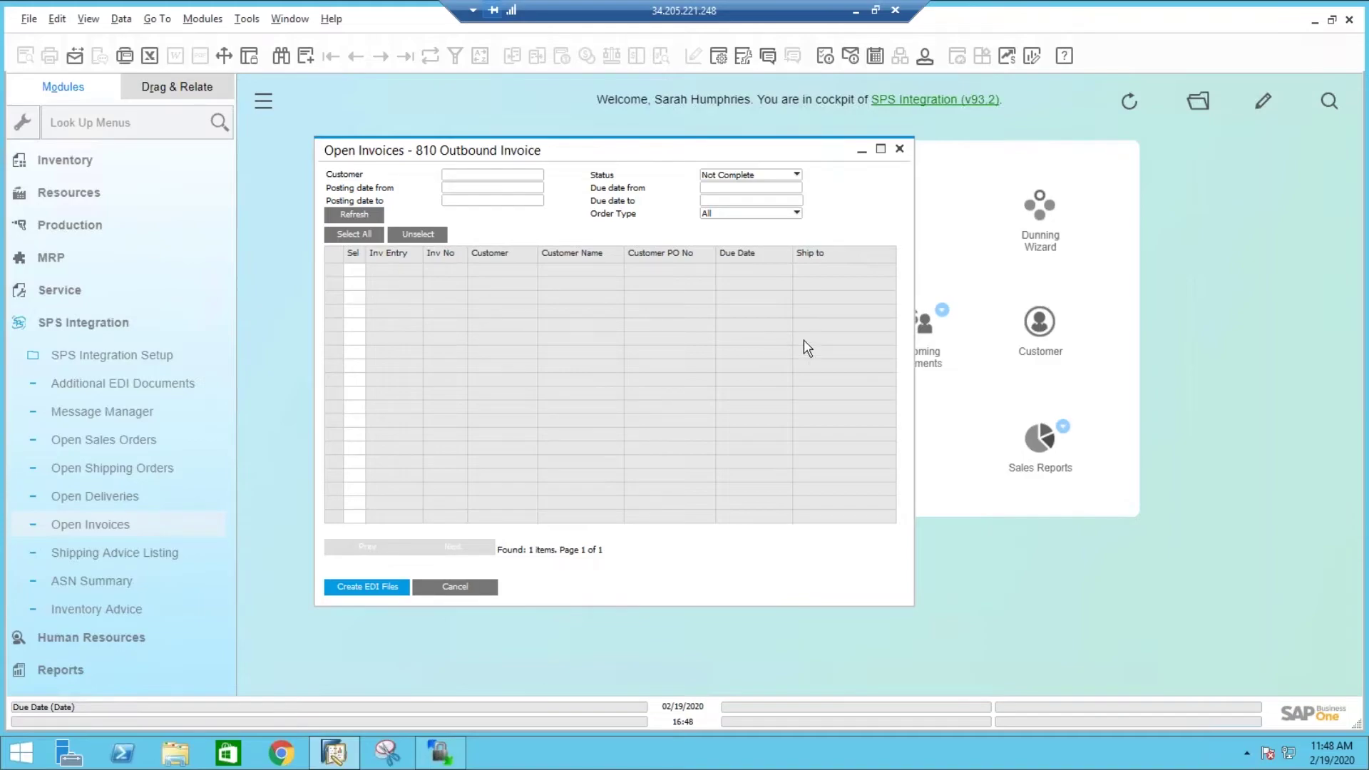
- Close the invoices list and search Business Partner Master Data for 'cost' to bring up COSTCO
left_click(900, 151)
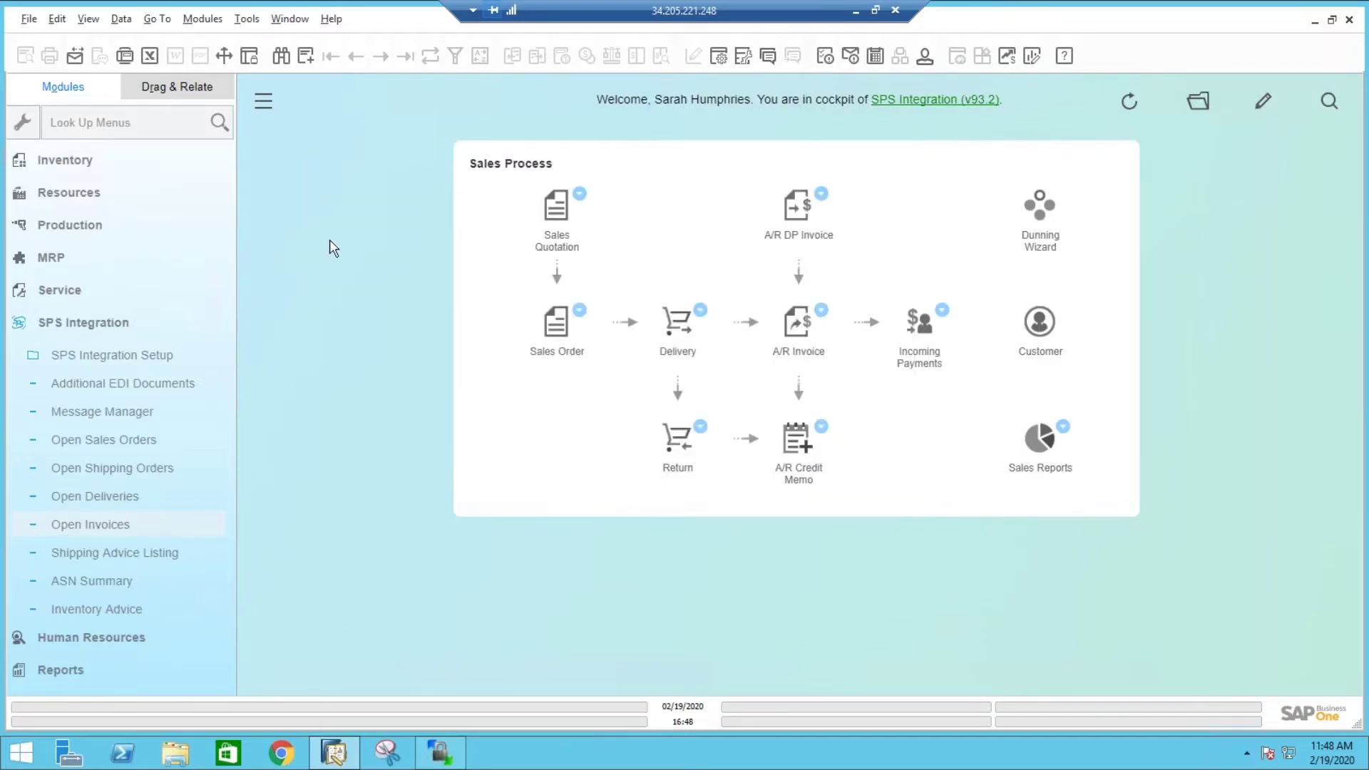
left_click(170, 321)
left_click(157, 346)
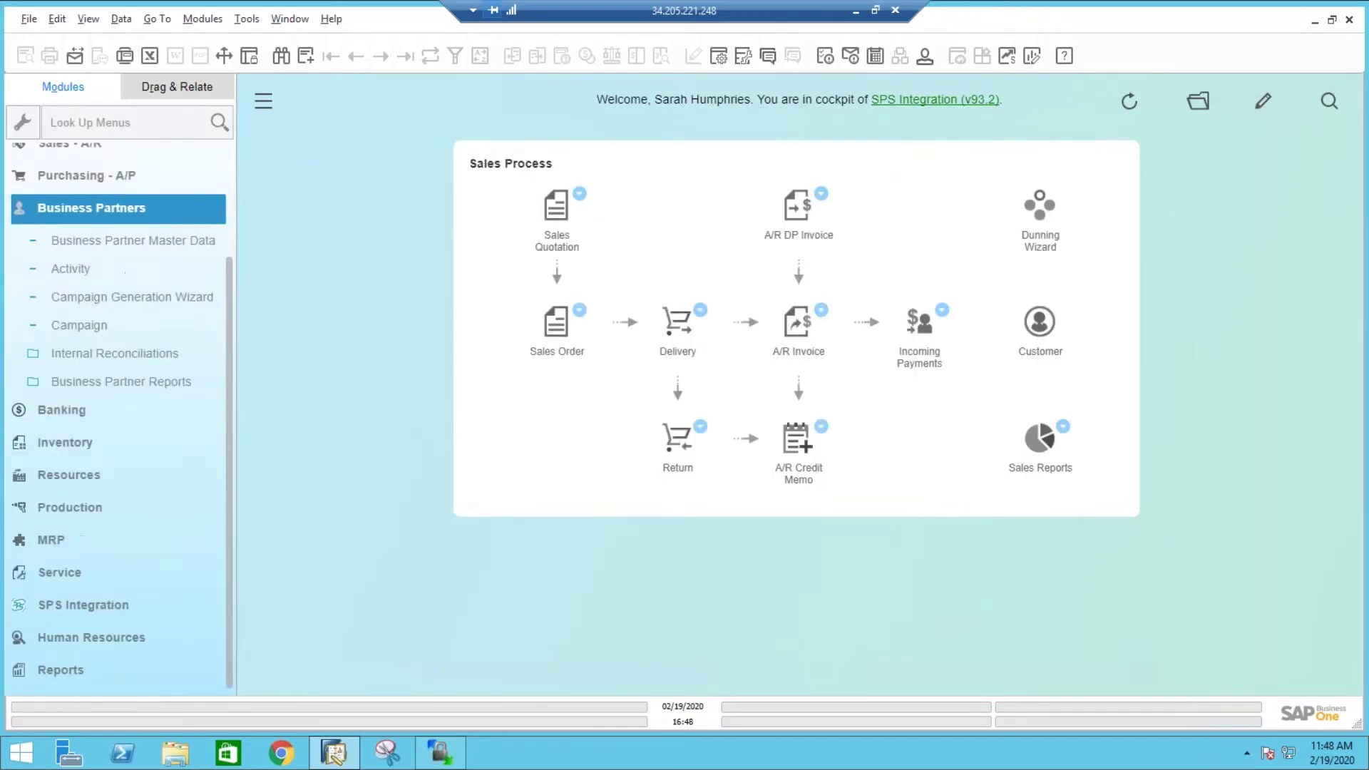
left_click(174, 243)
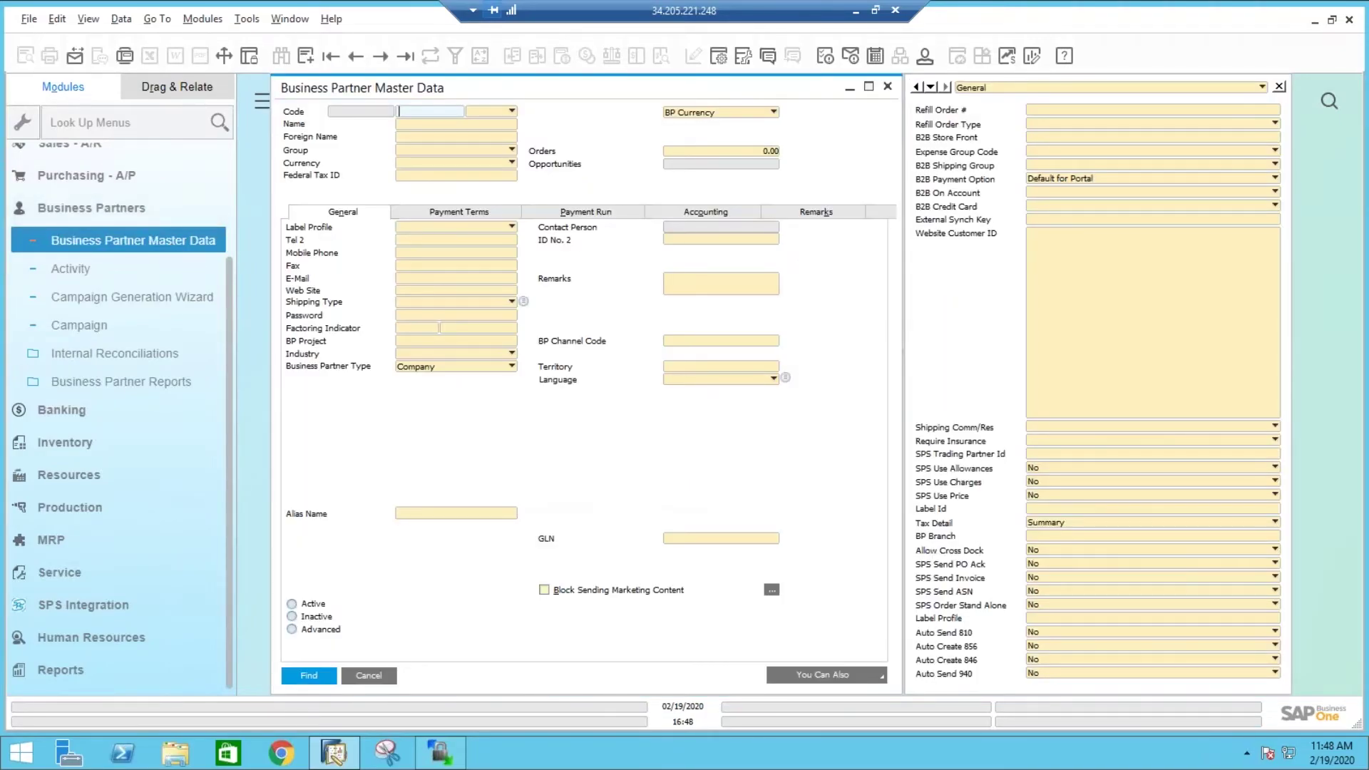
type("cost")
key("Return")
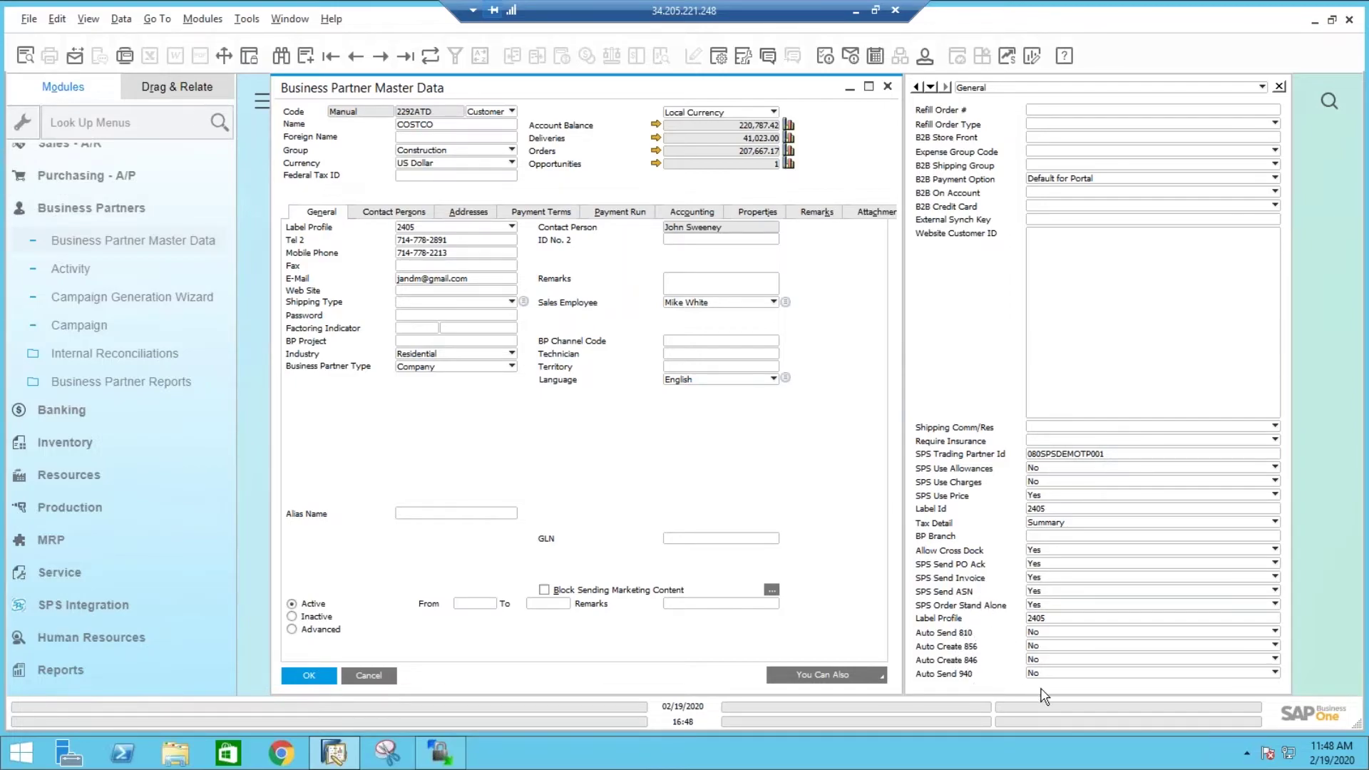
- Check COSTCO's SPS Send PO Ack (Yes) and Auto Send 810 (No) dropdowns without changing them
left_click(1065, 562)
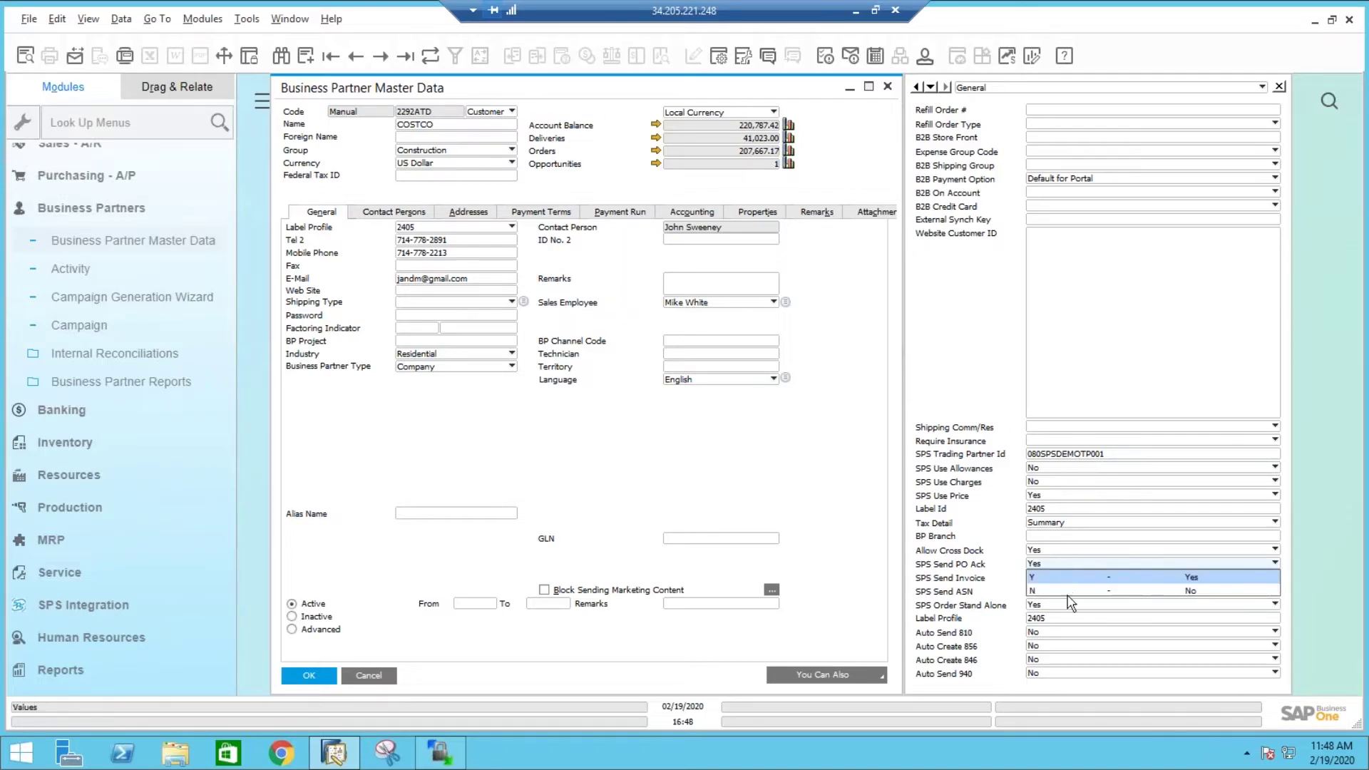
left_click(1065, 577)
left_click(1065, 578)
left_click(1065, 591)
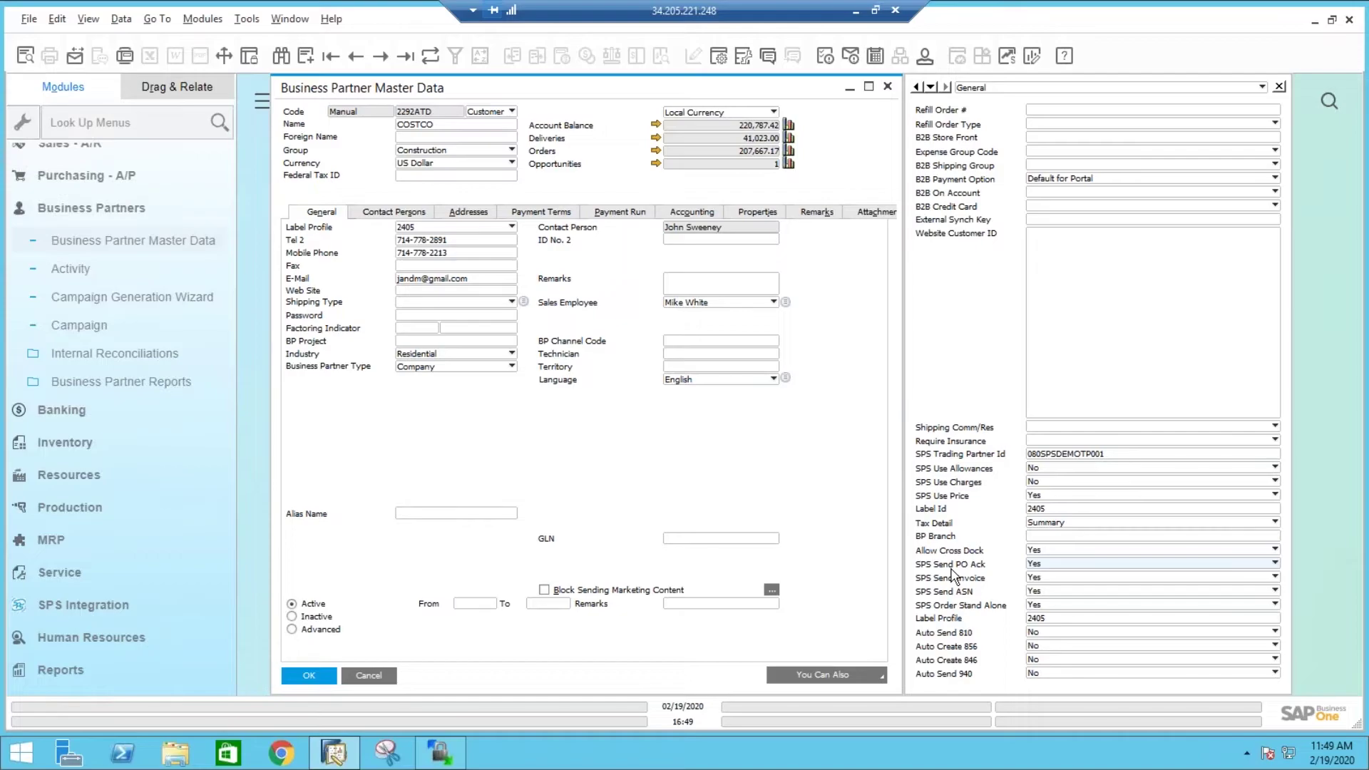
left_click(1048, 634)
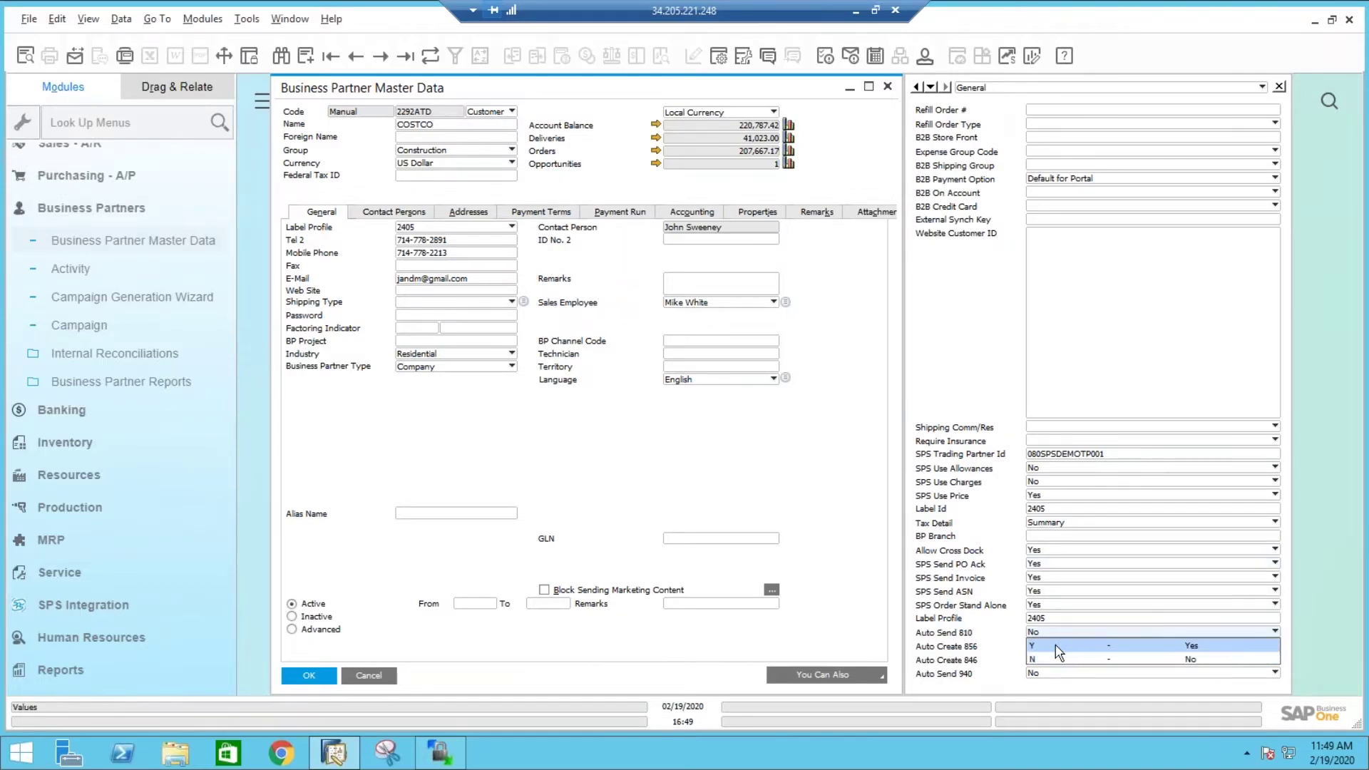
left_click(974, 626)
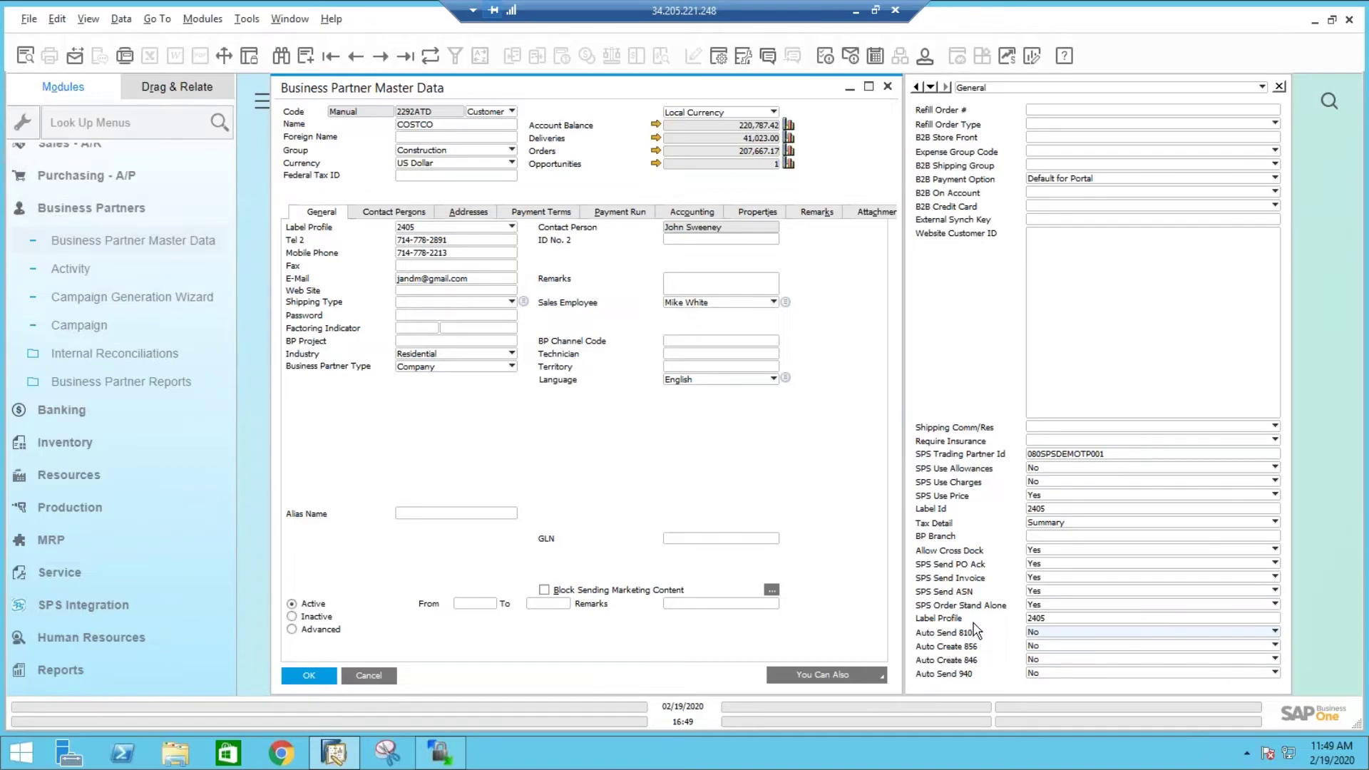
- Close the partner record, open SPS Integration's Message Manager and reposition its window
left_click(887, 87)
left_click(67, 216)
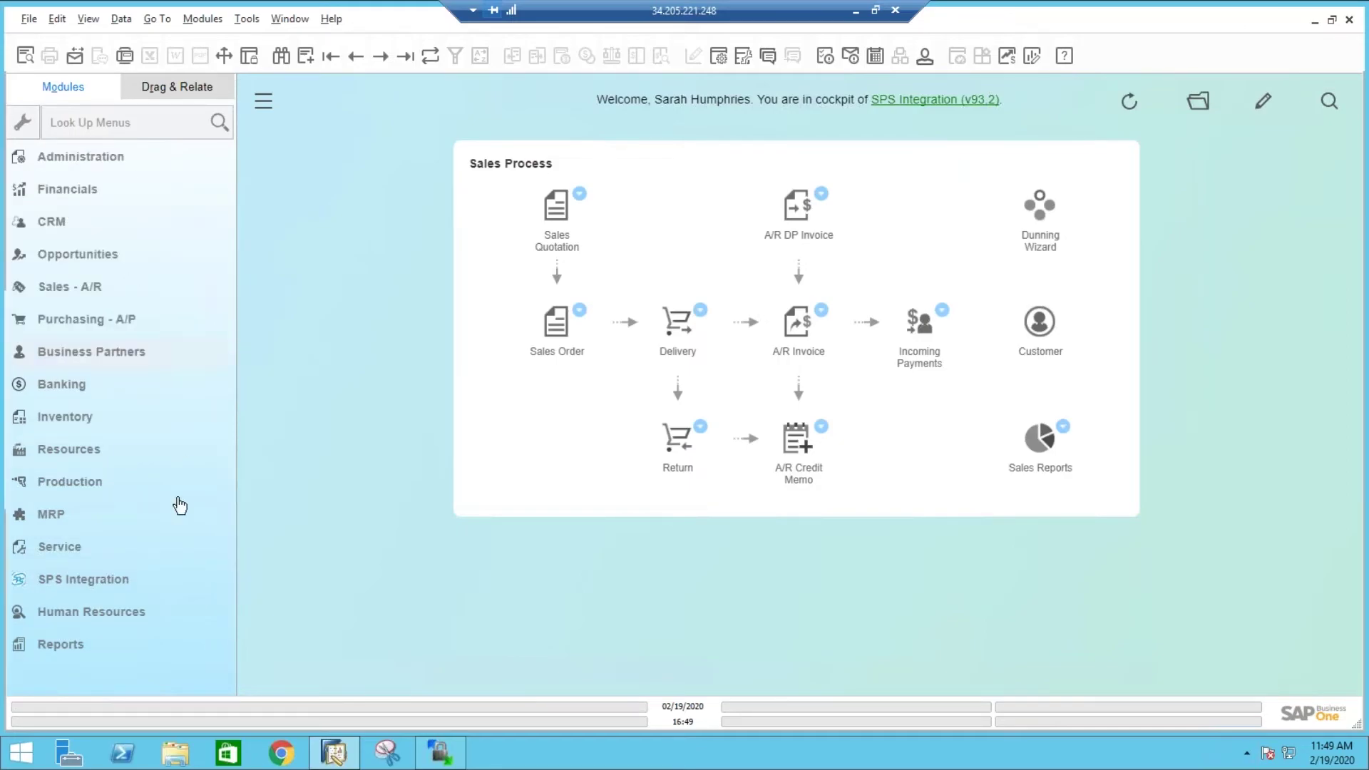
left_click(83, 579)
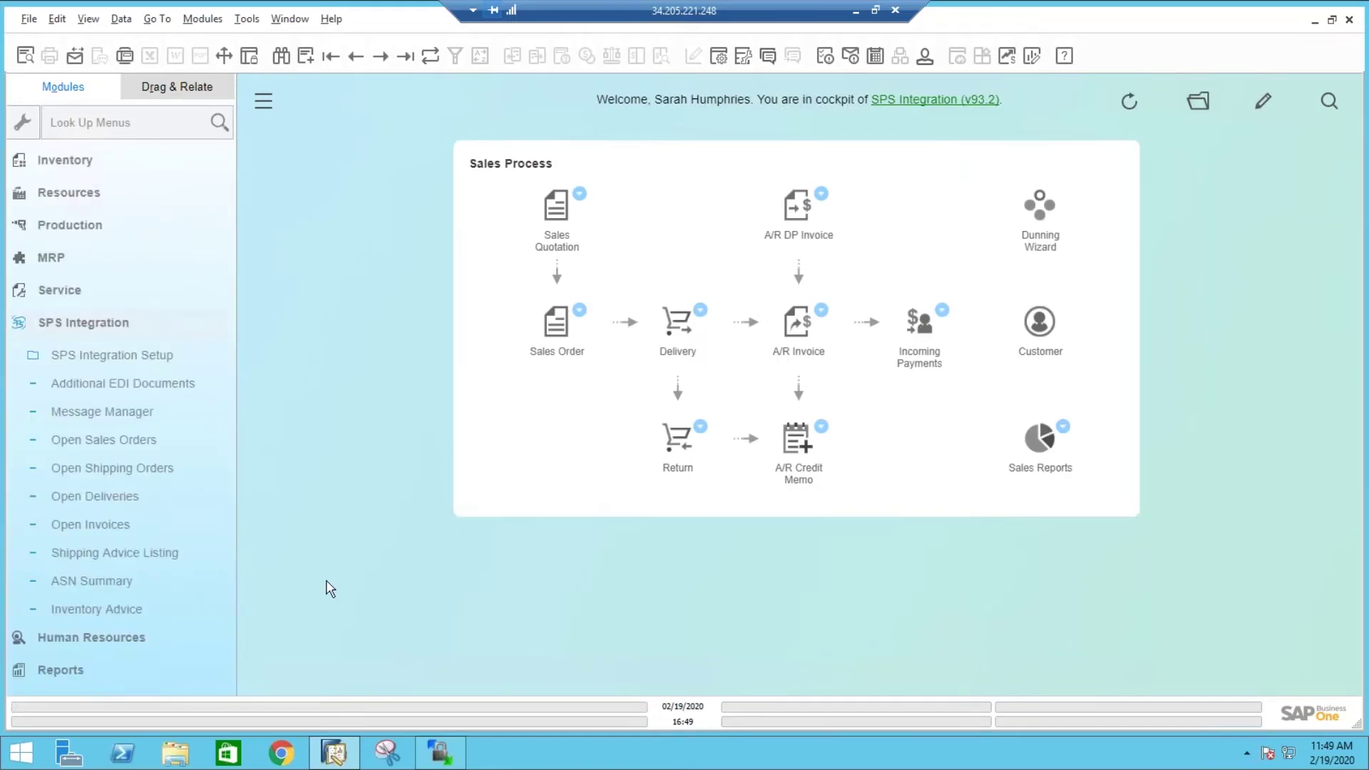
left_click(204, 413)
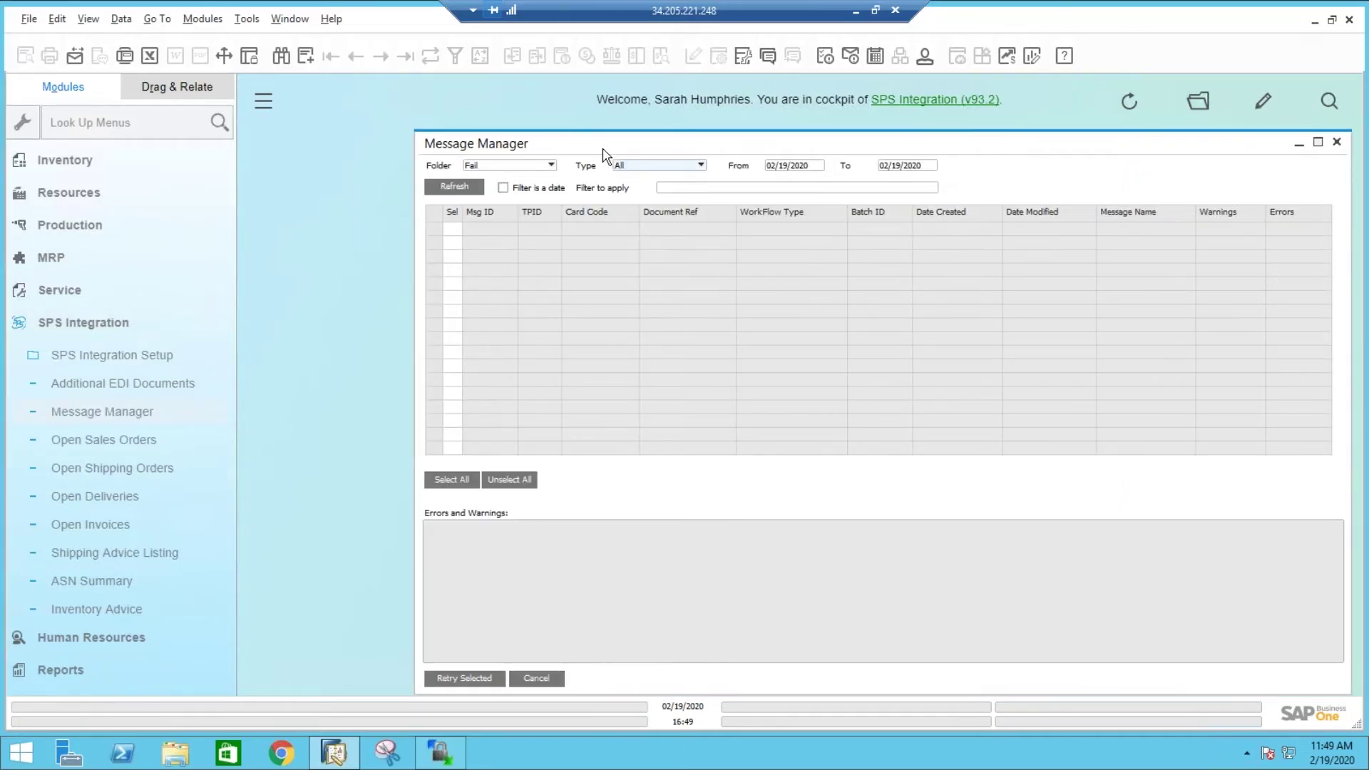
left_click_drag(576, 143, 508, 118)
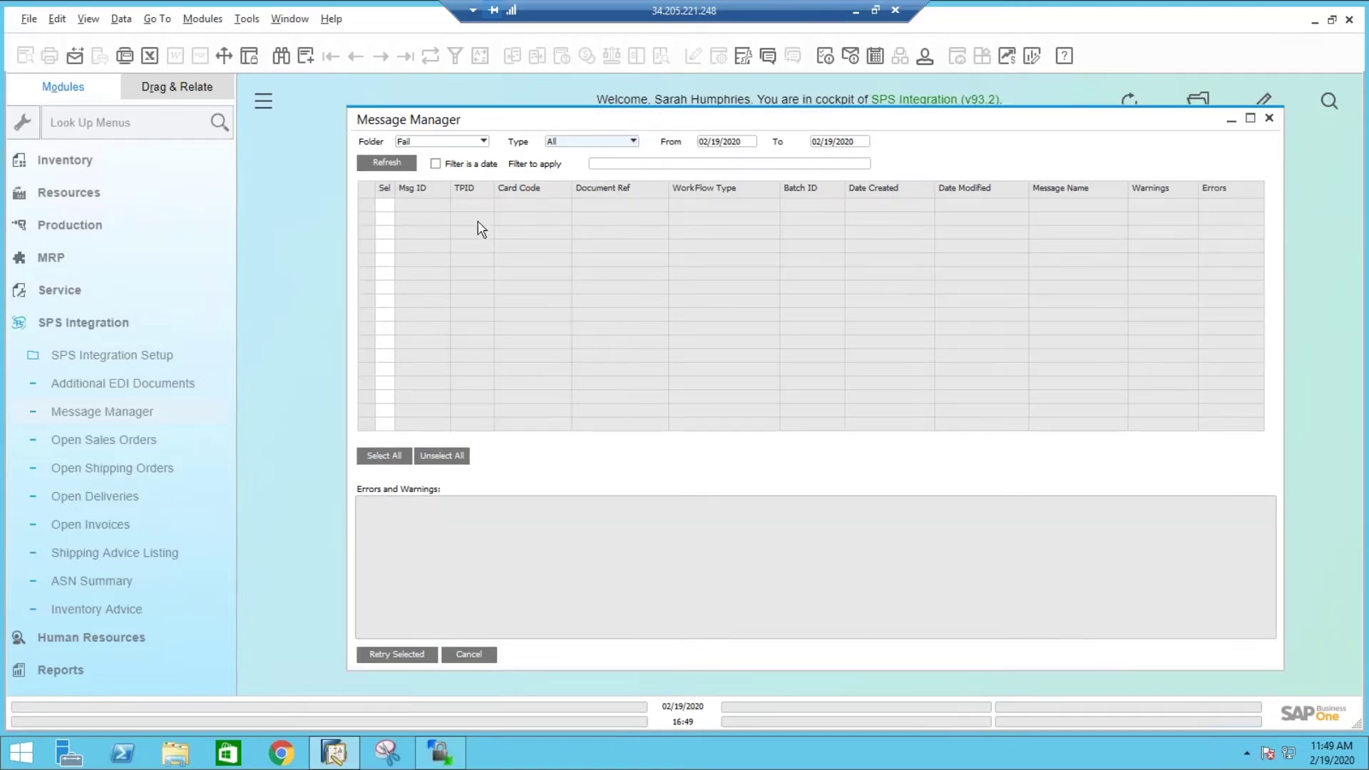
- List Fail-folder messages from 02/18/2020 and show message 856020's errors and warnings
left_click(474, 142)
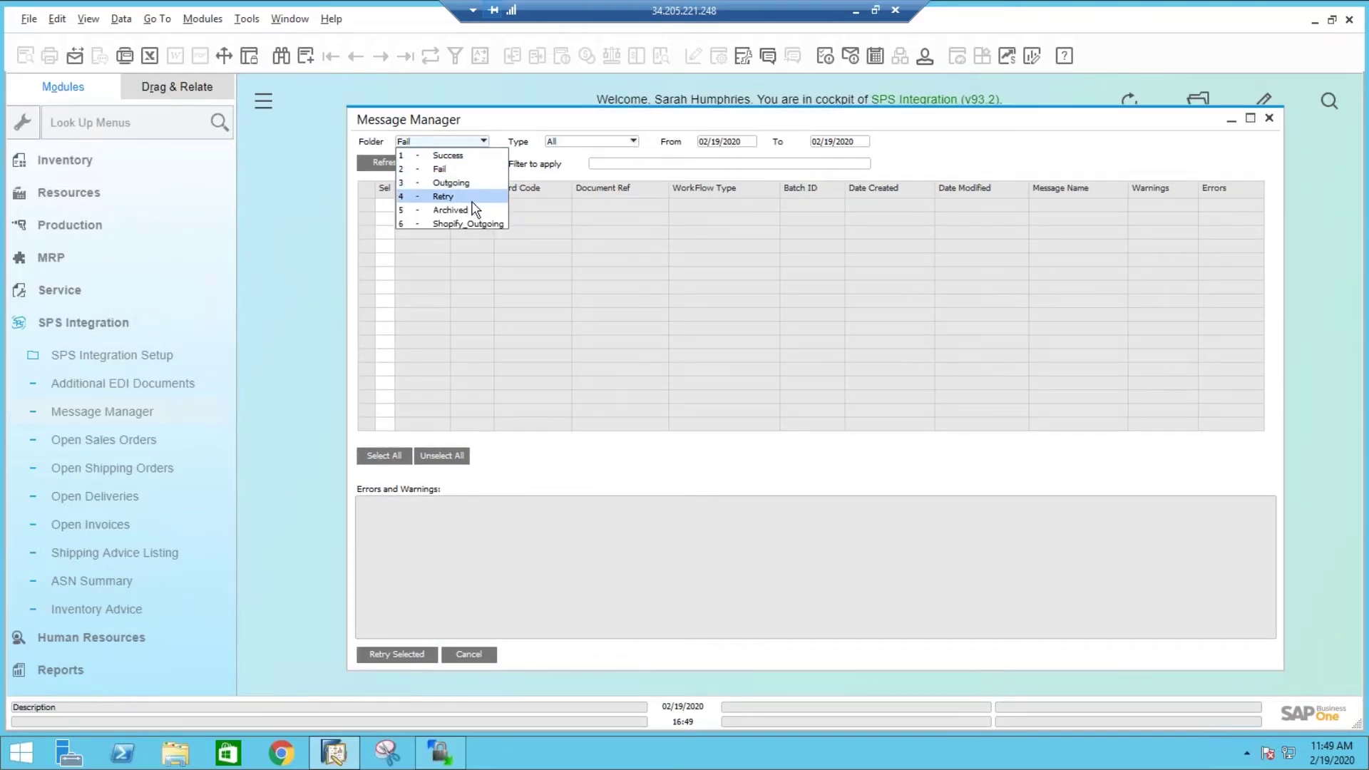
left_click(511, 127)
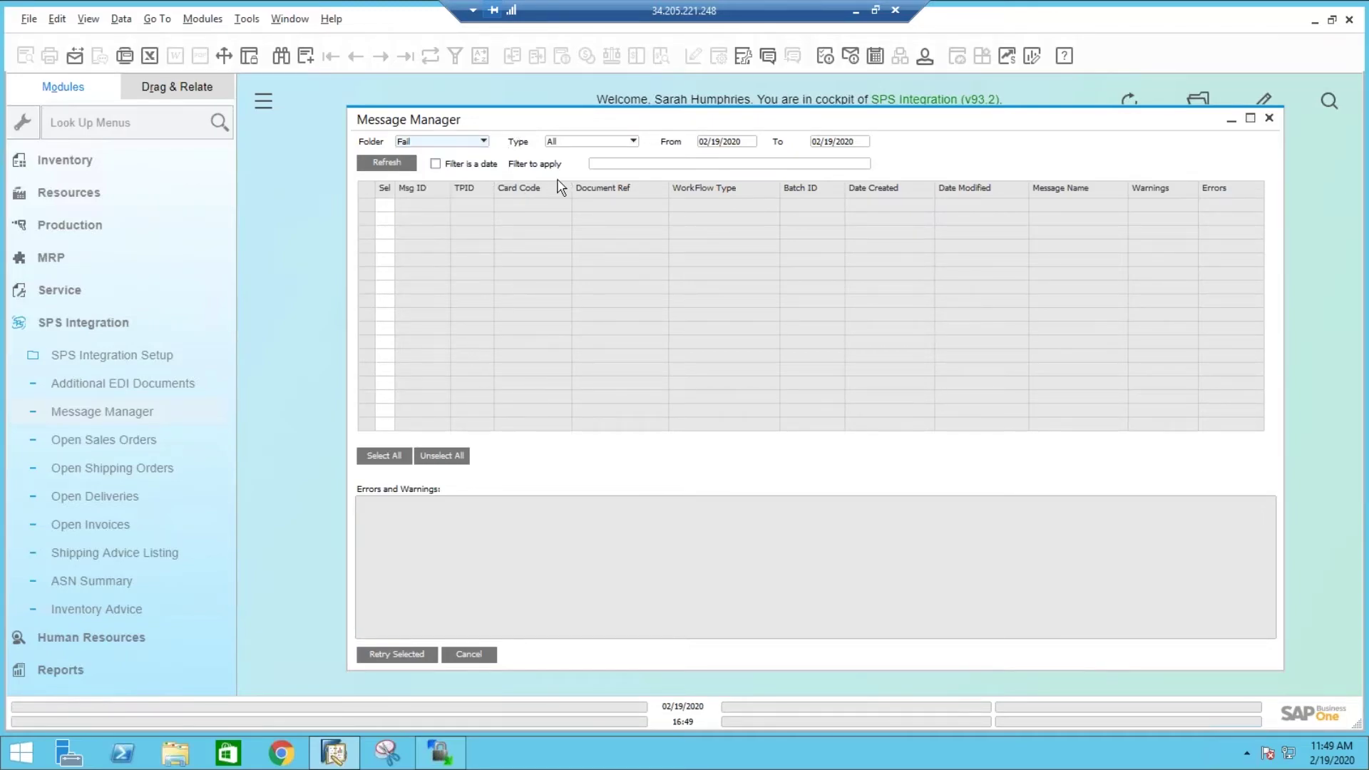
left_click(716, 142)
left_click(752, 141)
left_click(756, 244)
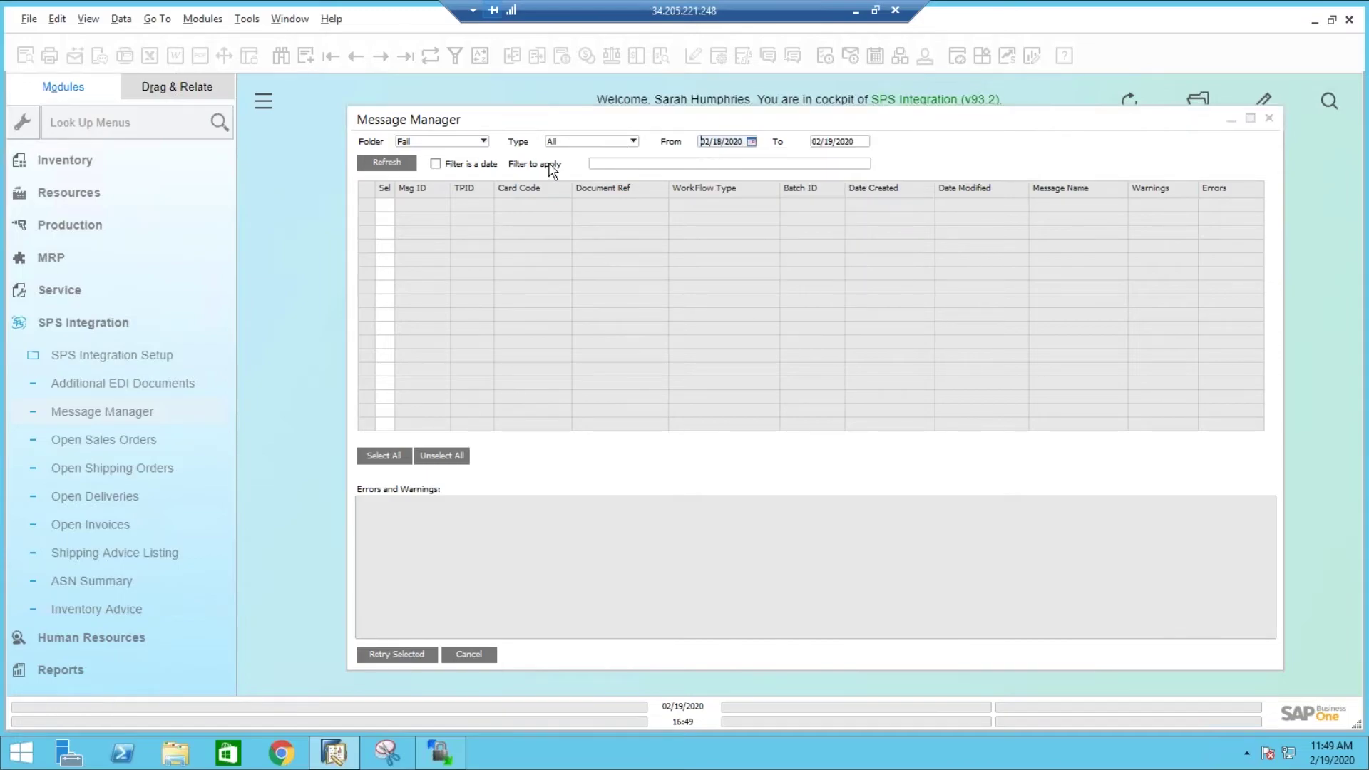
left_click(400, 166)
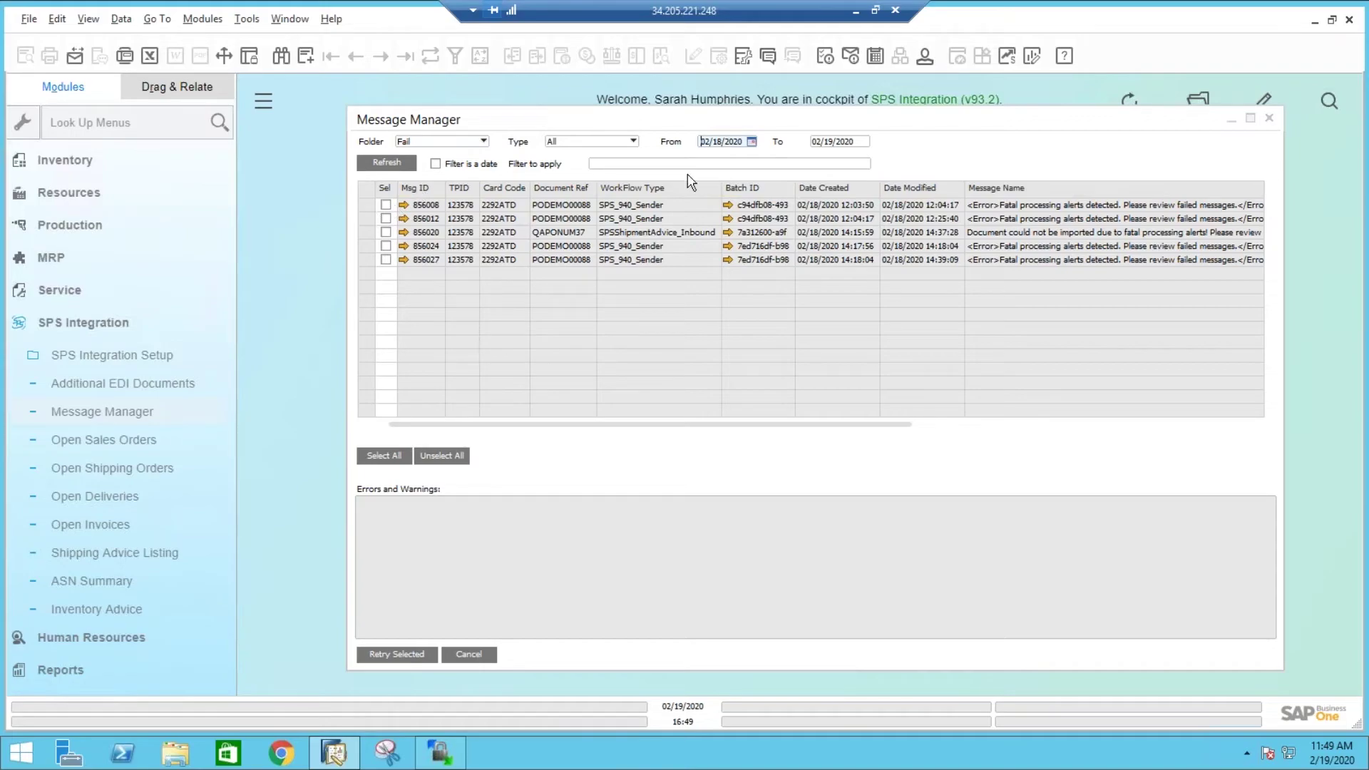
left_click(360, 234)
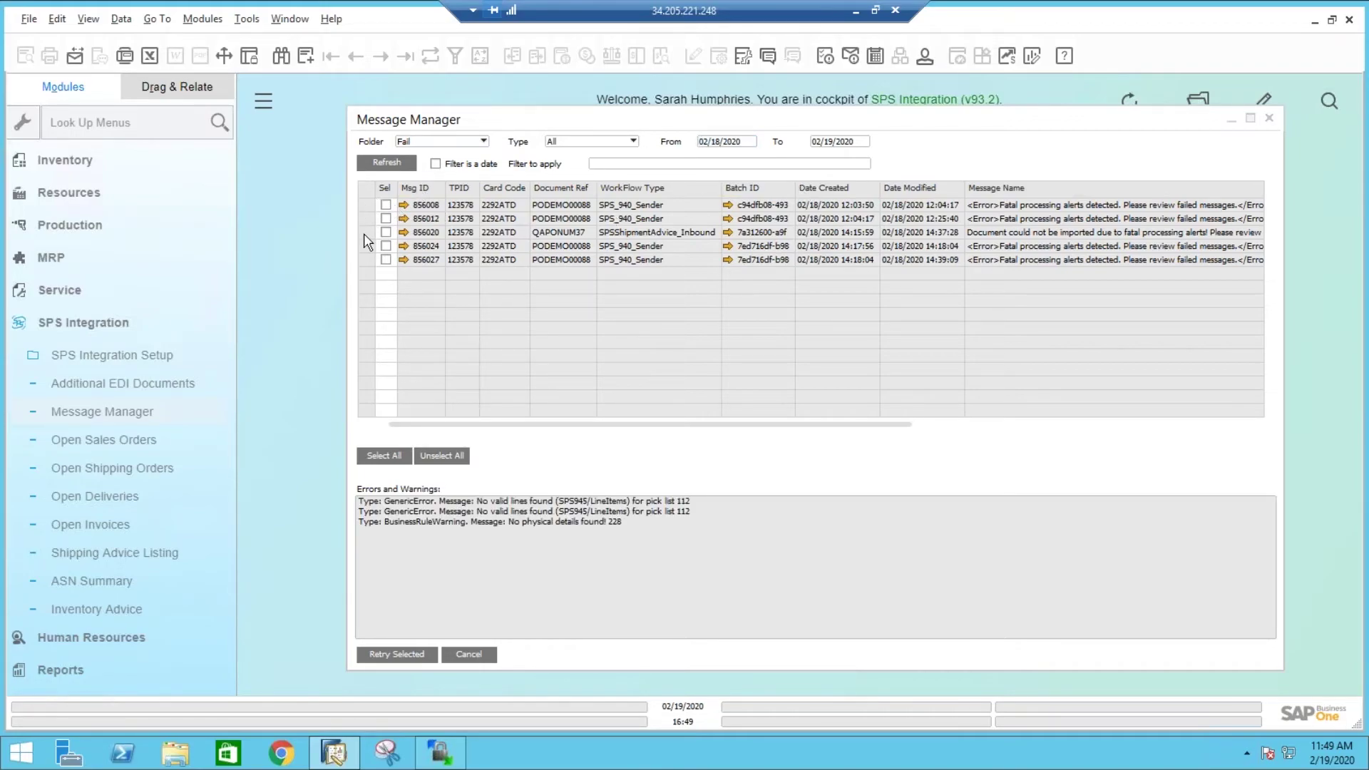
mouse_move(404, 508)
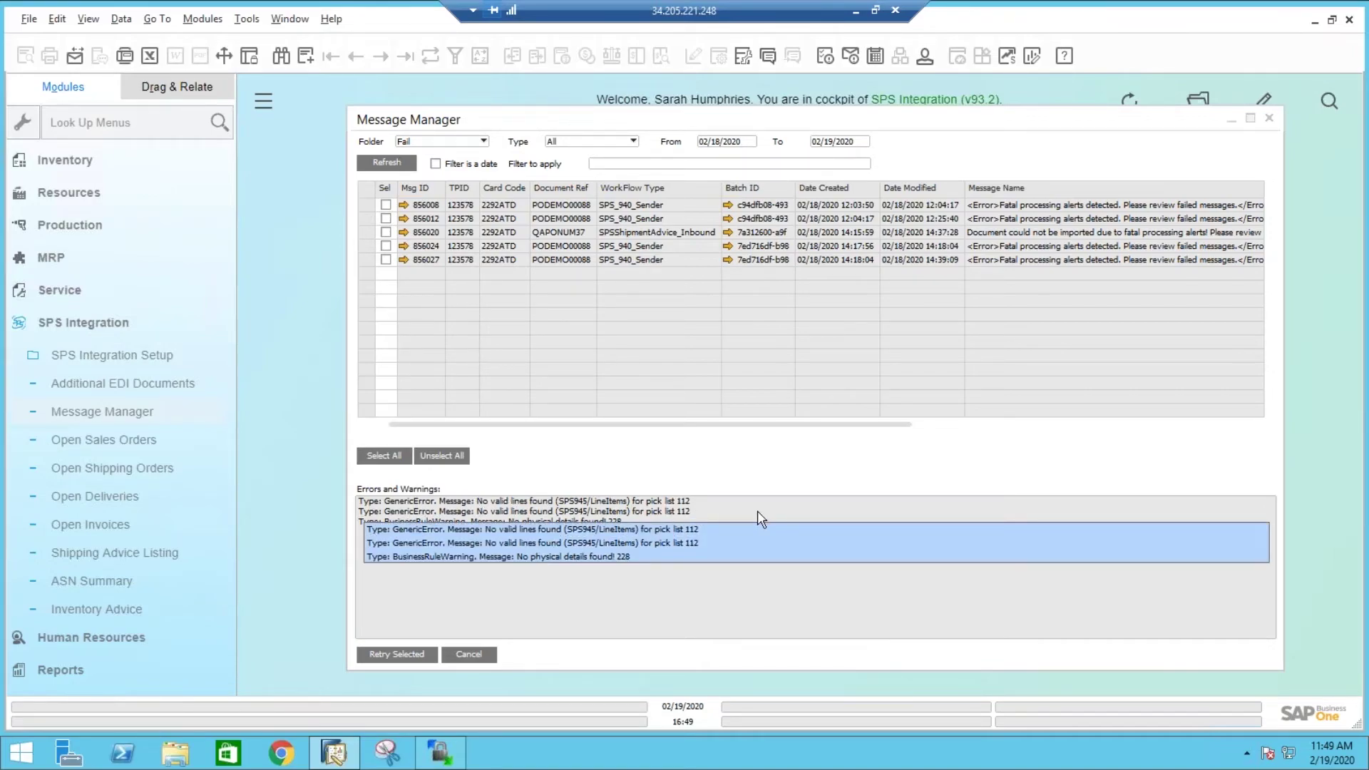
left_click(404, 233)
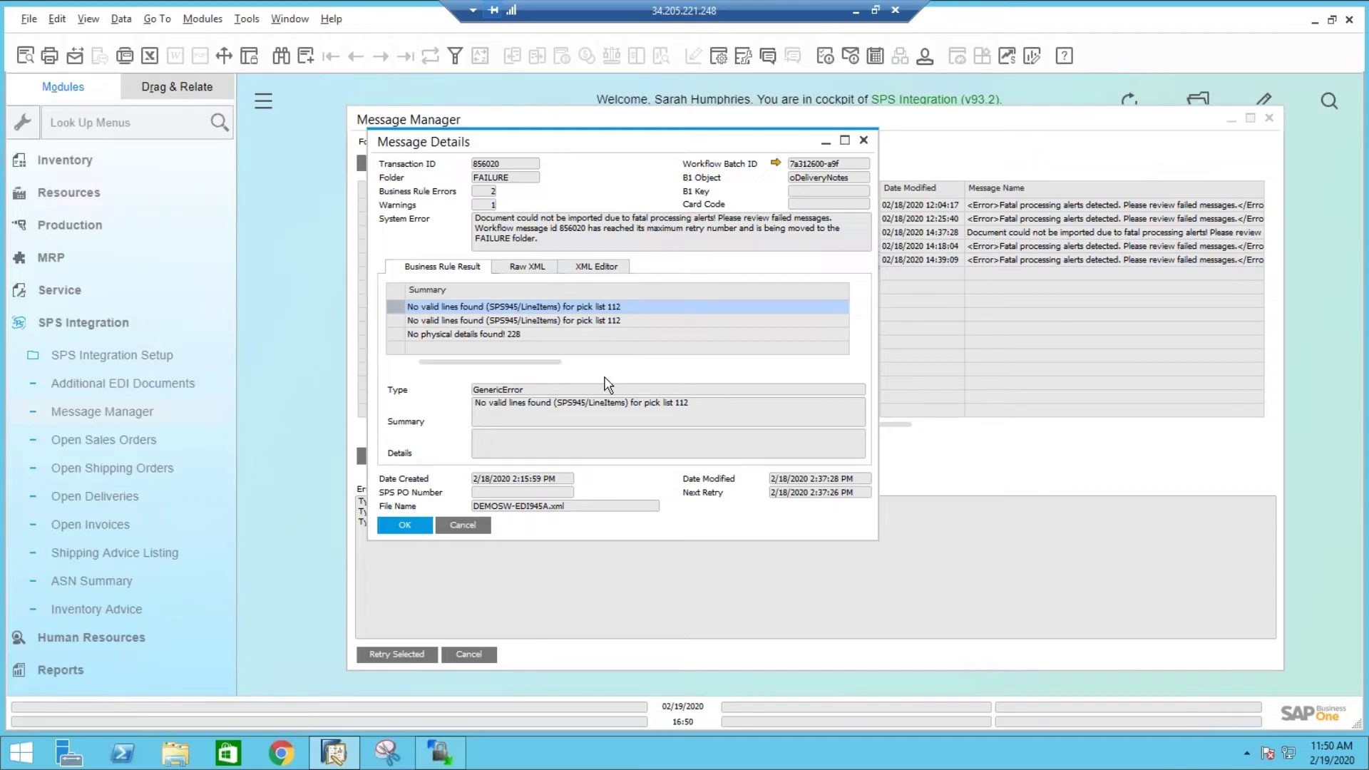
left_click(501, 275)
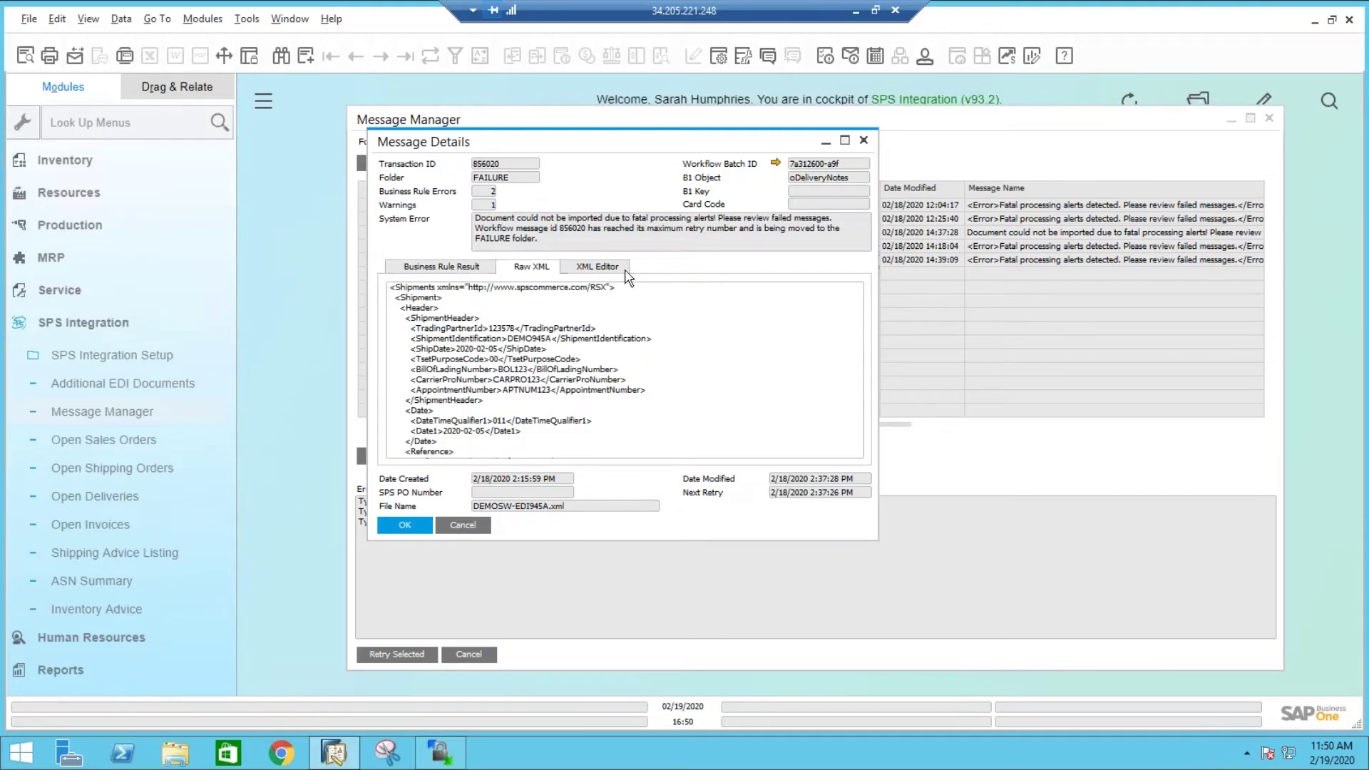
- Close the message details and switch Message Manager to the Success folder with all message types
left_click(404, 525)
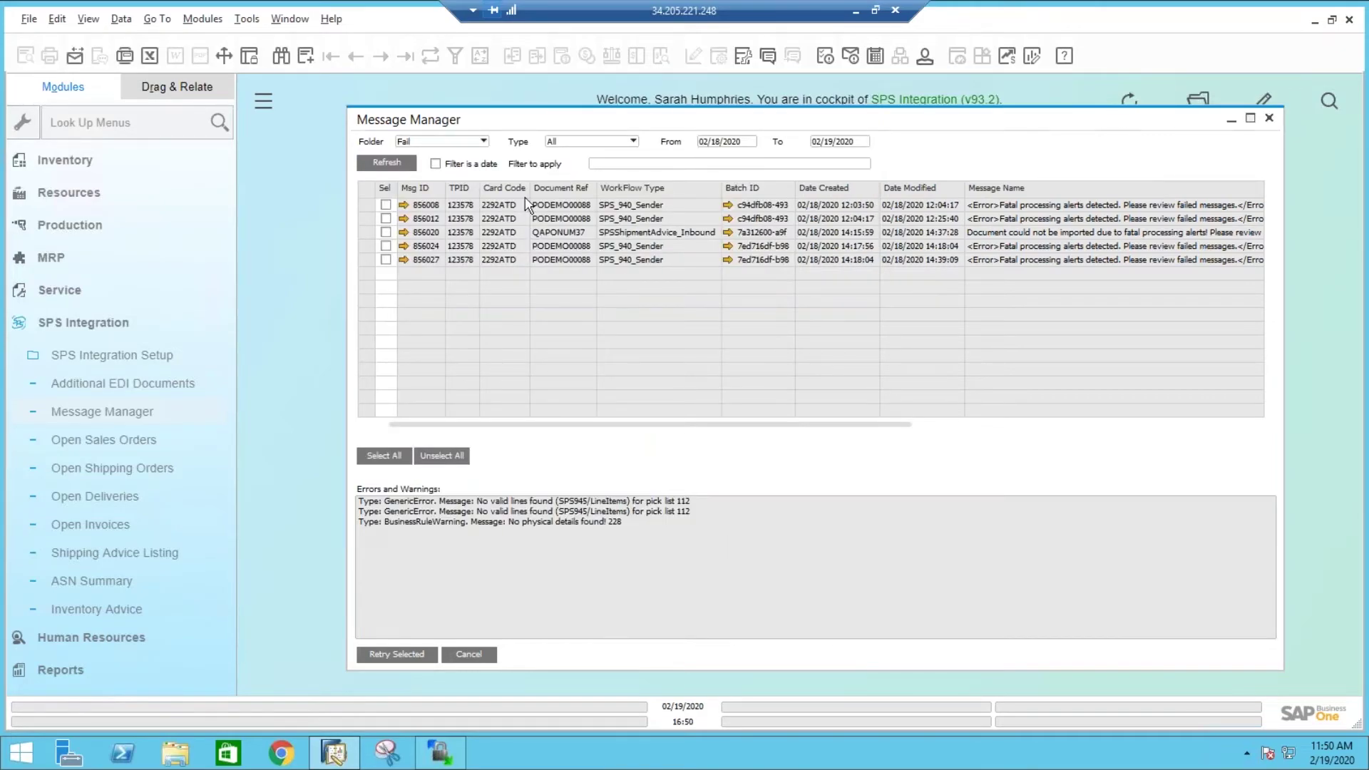
left_click(464, 140)
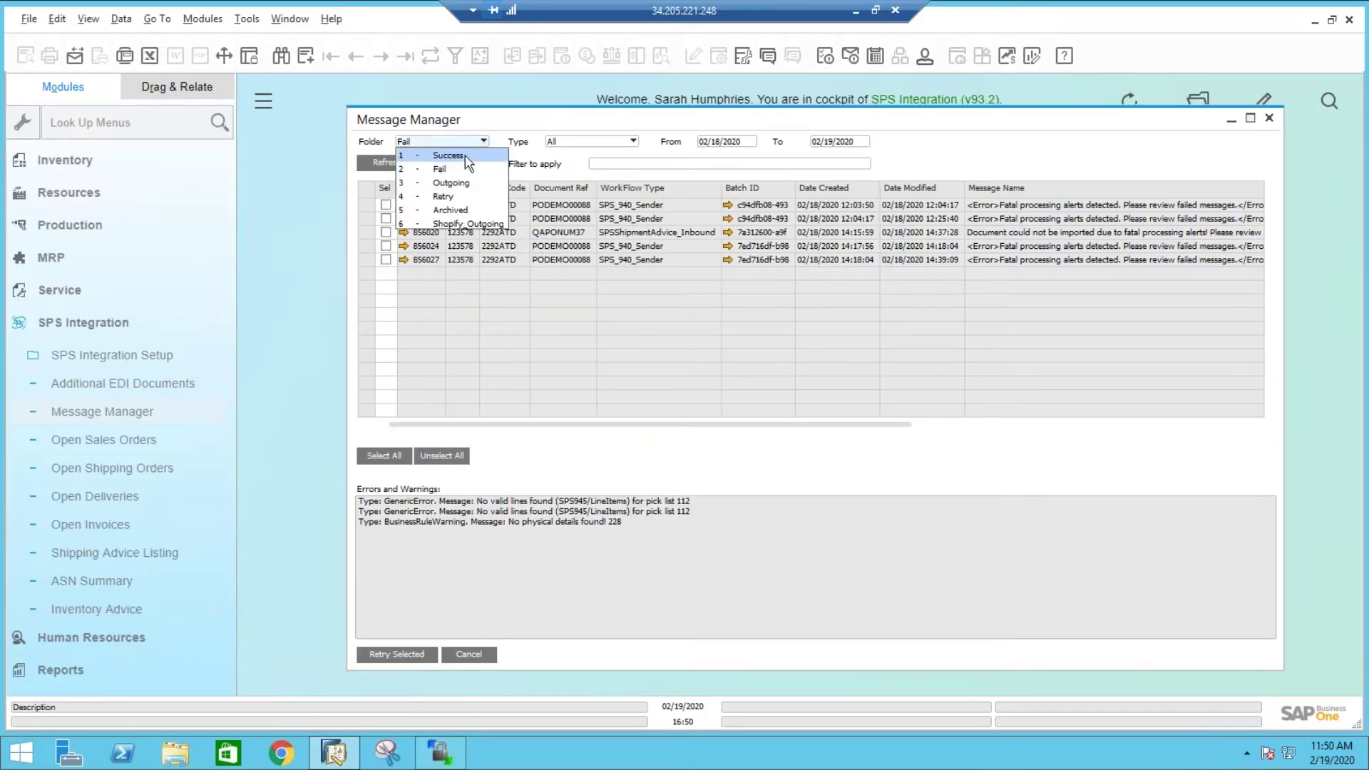
left_click(465, 156)
left_click(621, 143)
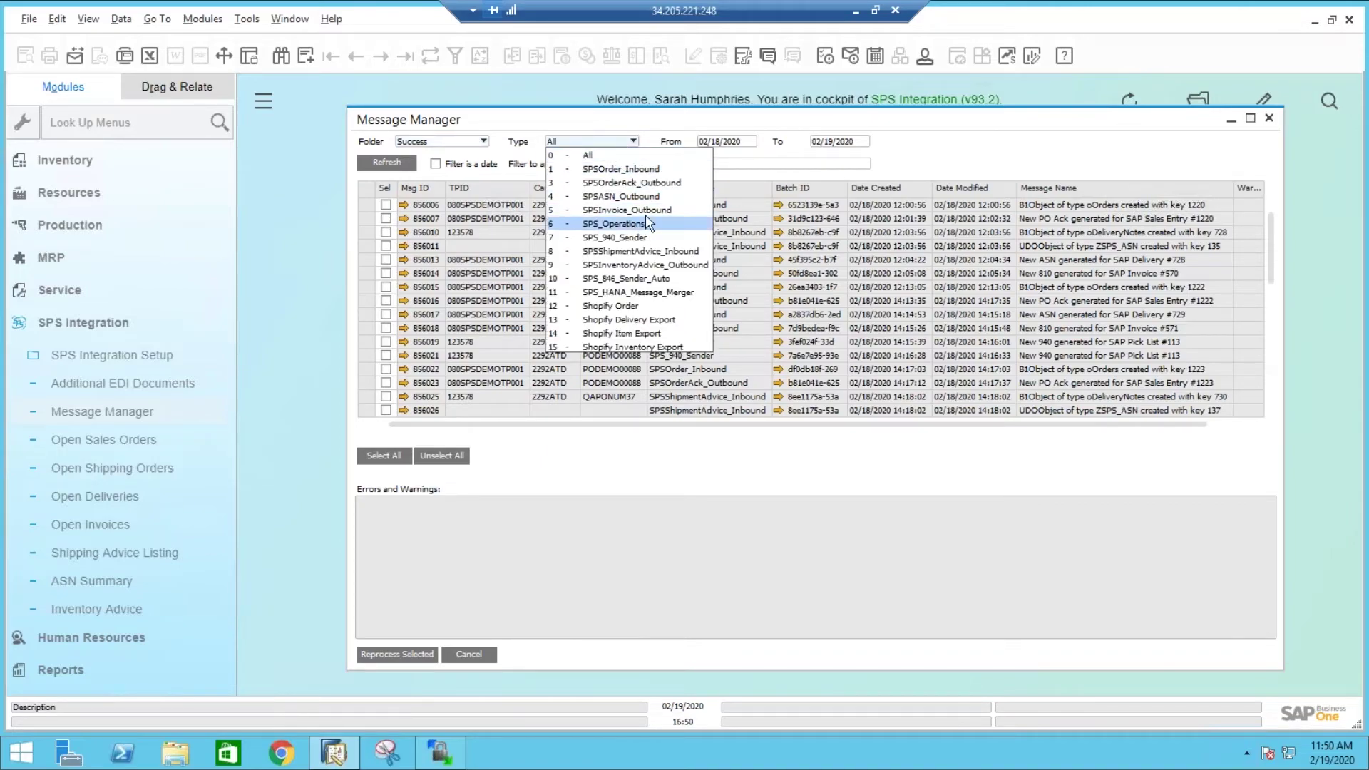
left_click(665, 138)
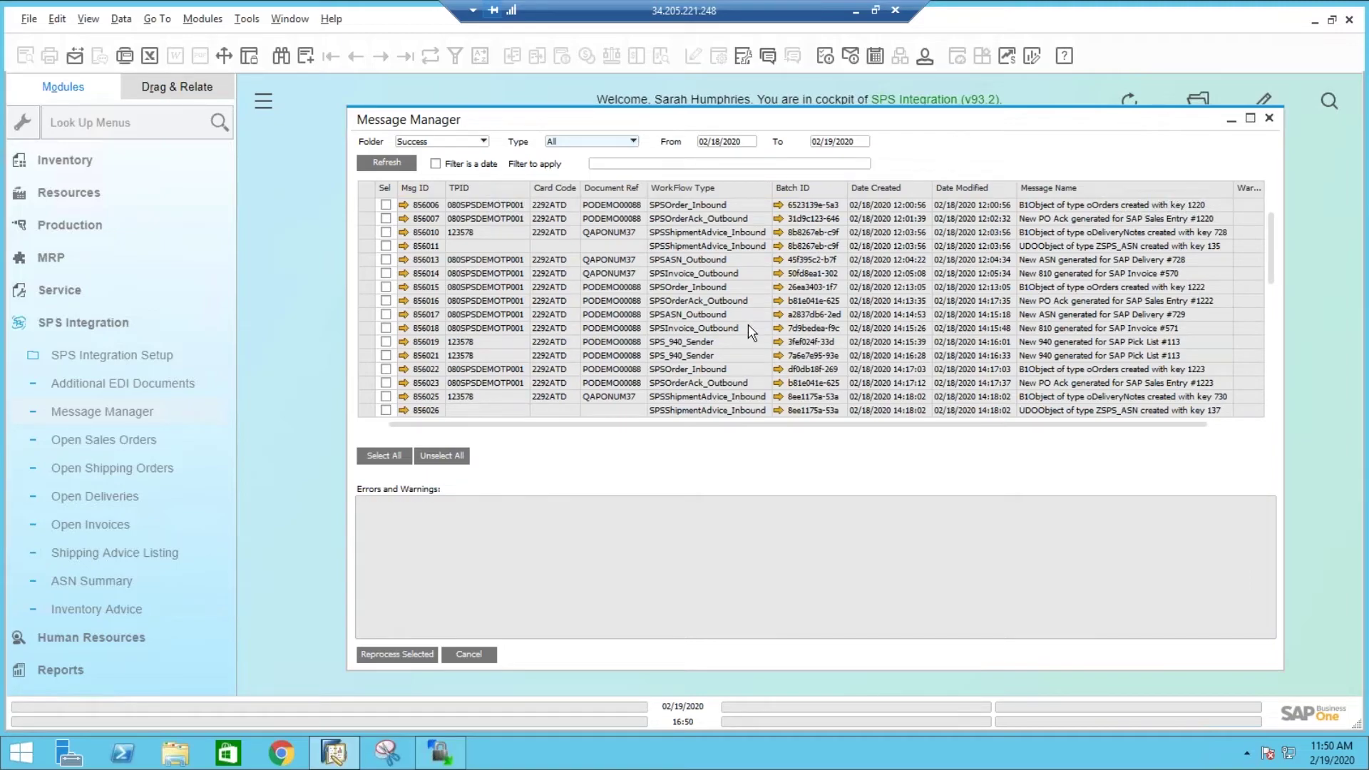
- Close Message Manager, open the ASN Summary and filter by customer COSTCO (2292ATD)
left_click(1269, 118)
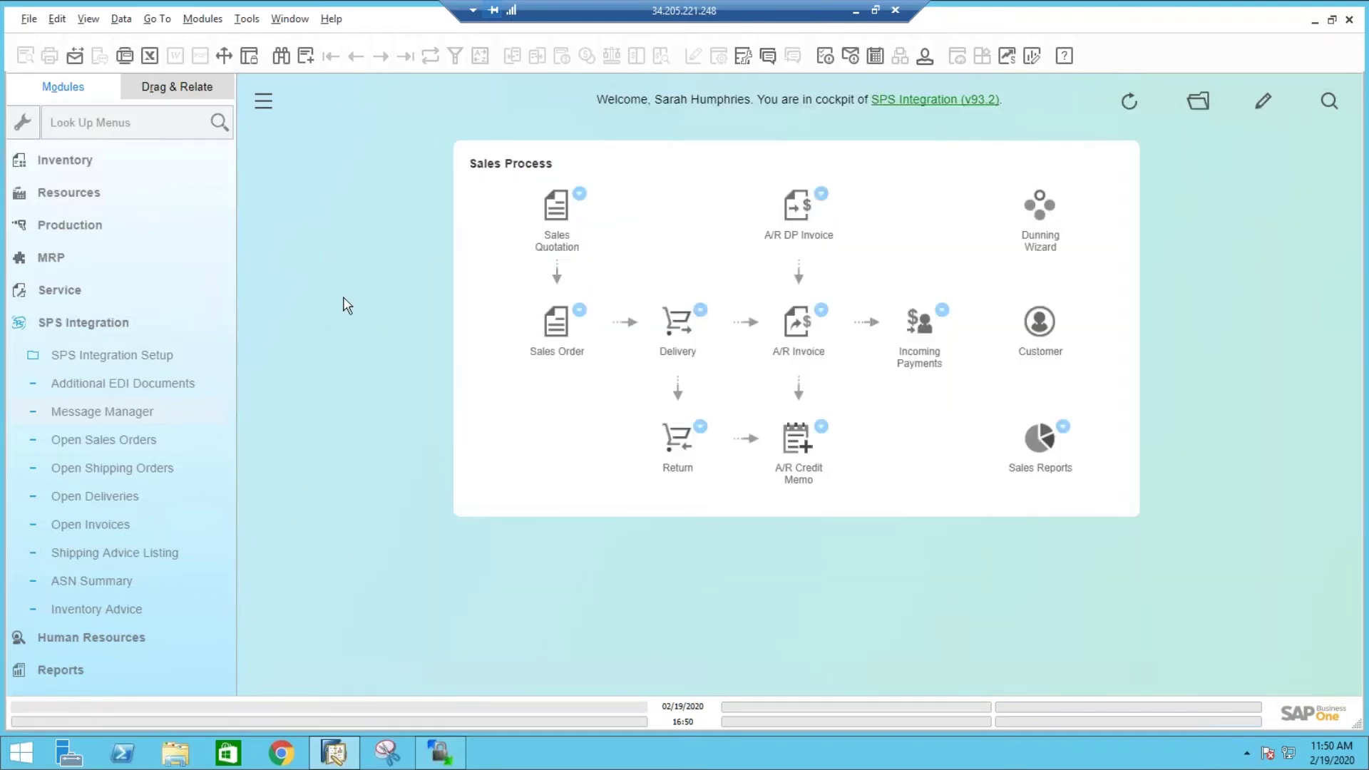
left_click(146, 586)
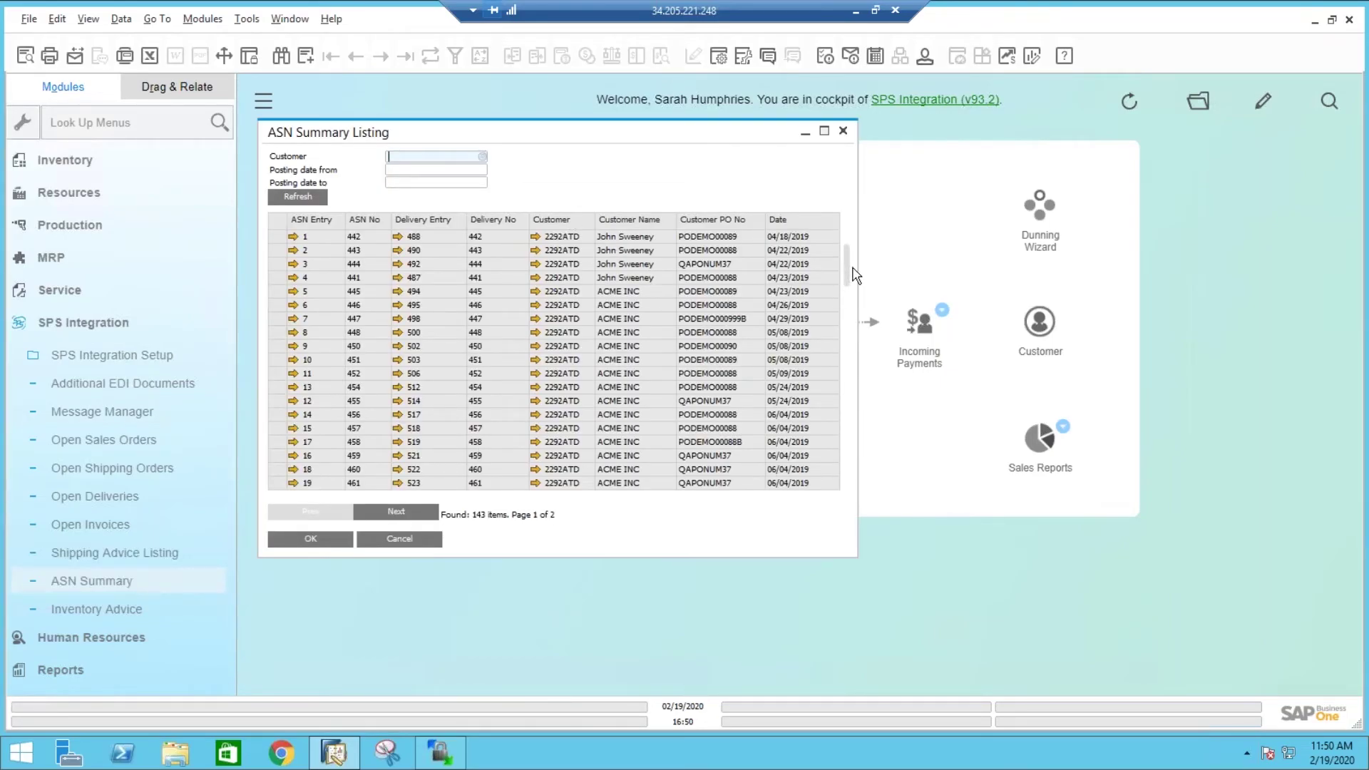
left_click(483, 158)
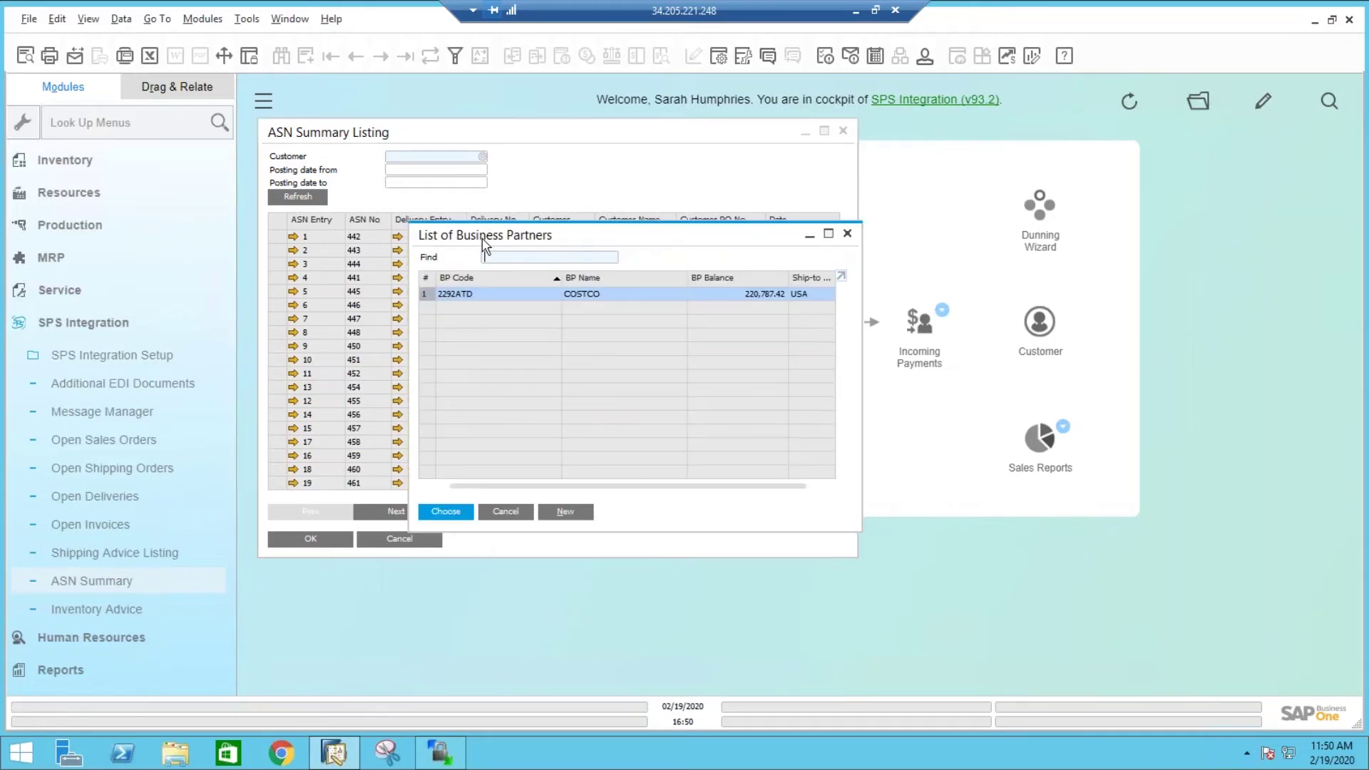
left_click(450, 506)
- Set posting start and end dates to 02/19/2020 and refresh to list COSTCO's ASNs
left_click(467, 169)
left_click(482, 169)
left_click(450, 278)
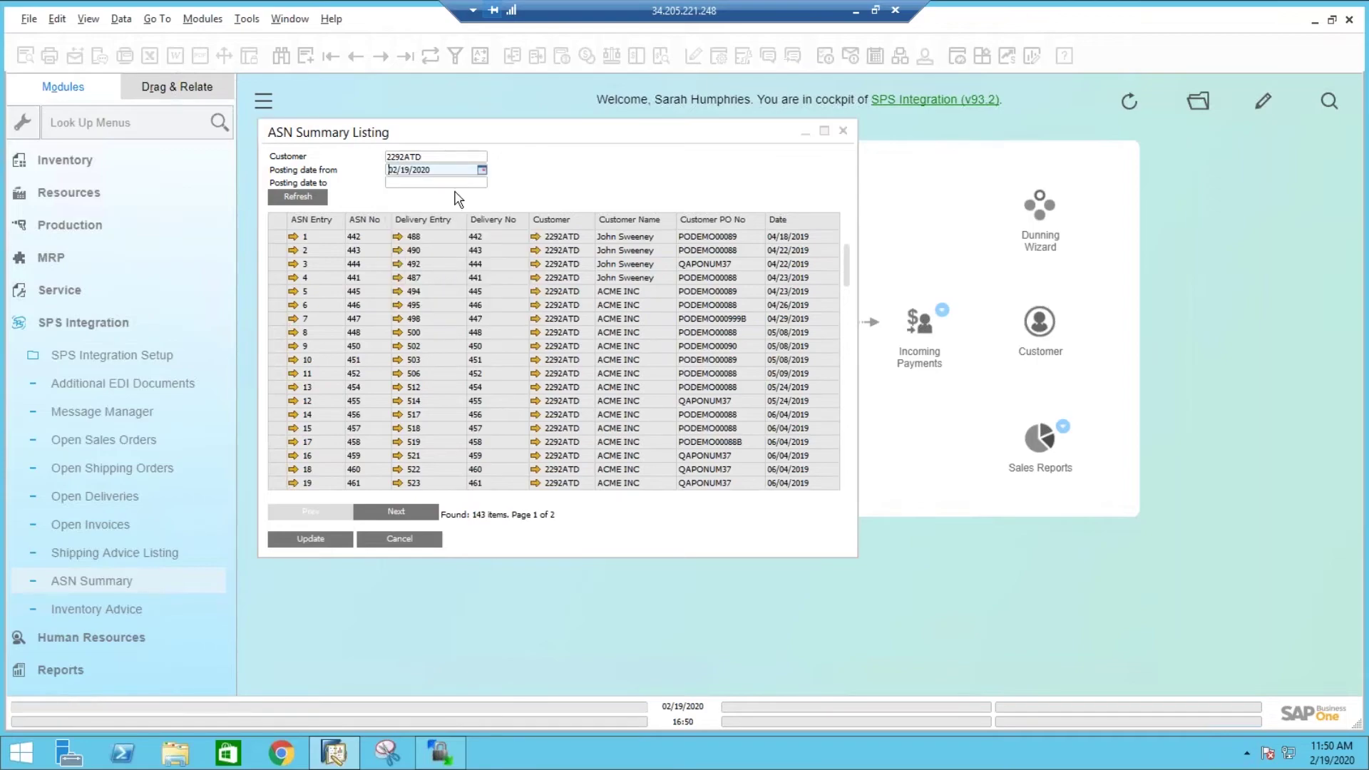
left_click(457, 183)
left_click(482, 182)
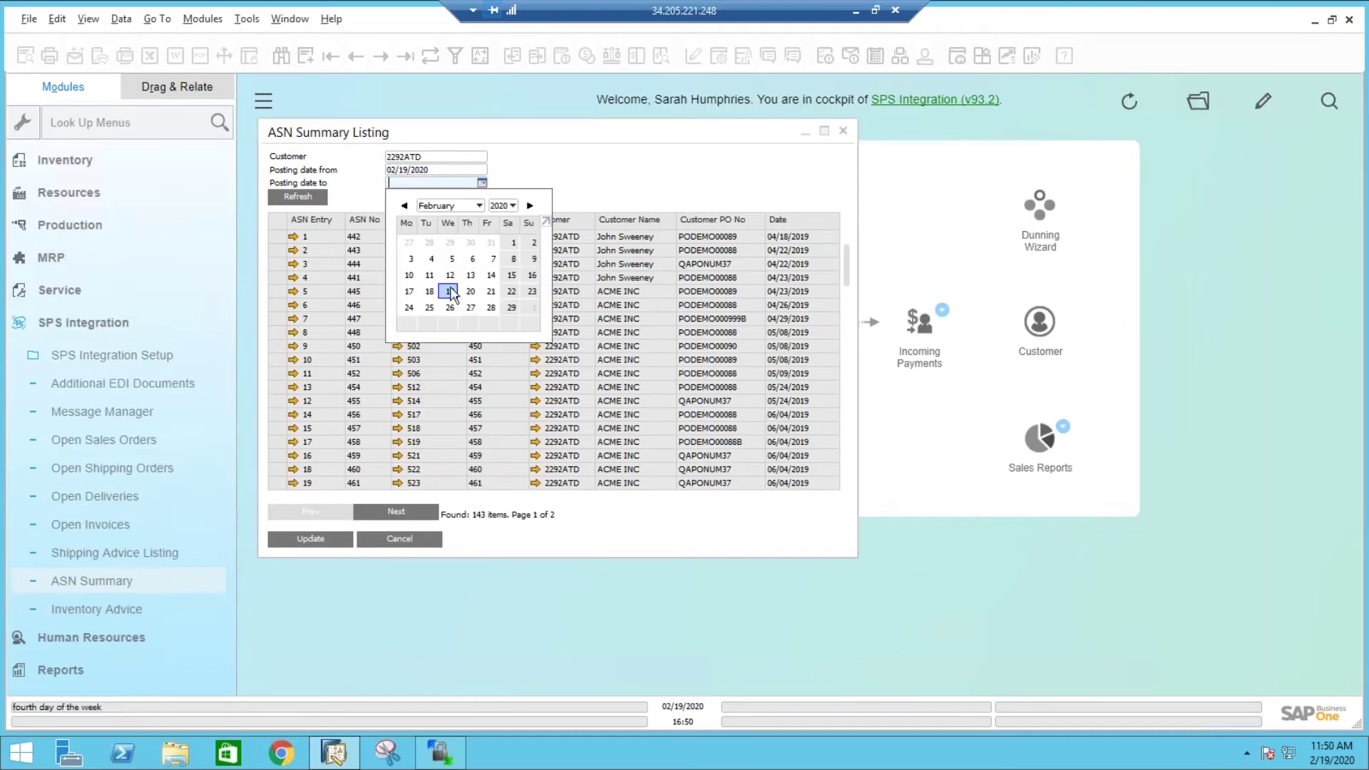
left_click(451, 292)
left_click(311, 197)
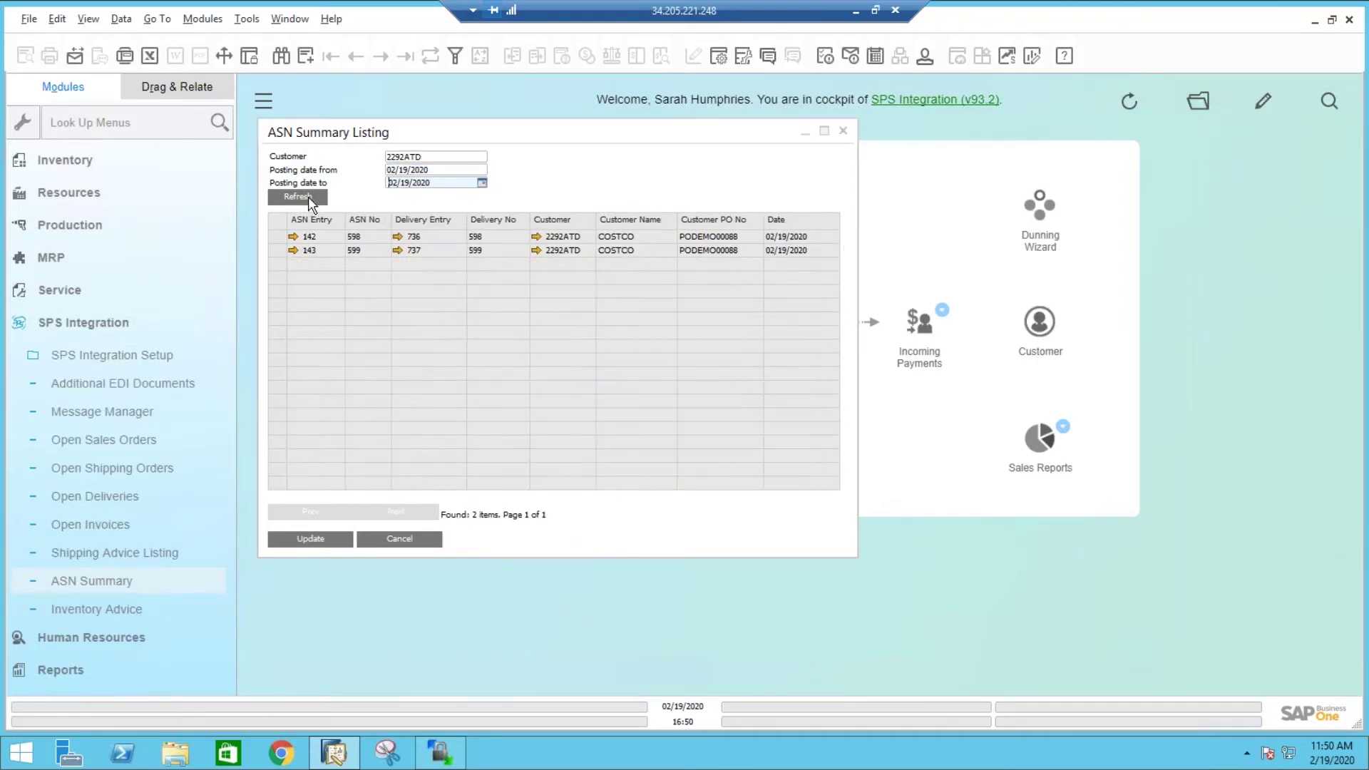
- Open ASN 143 for delivery 599 and confirm its label shows as printed
left_click(293, 250)
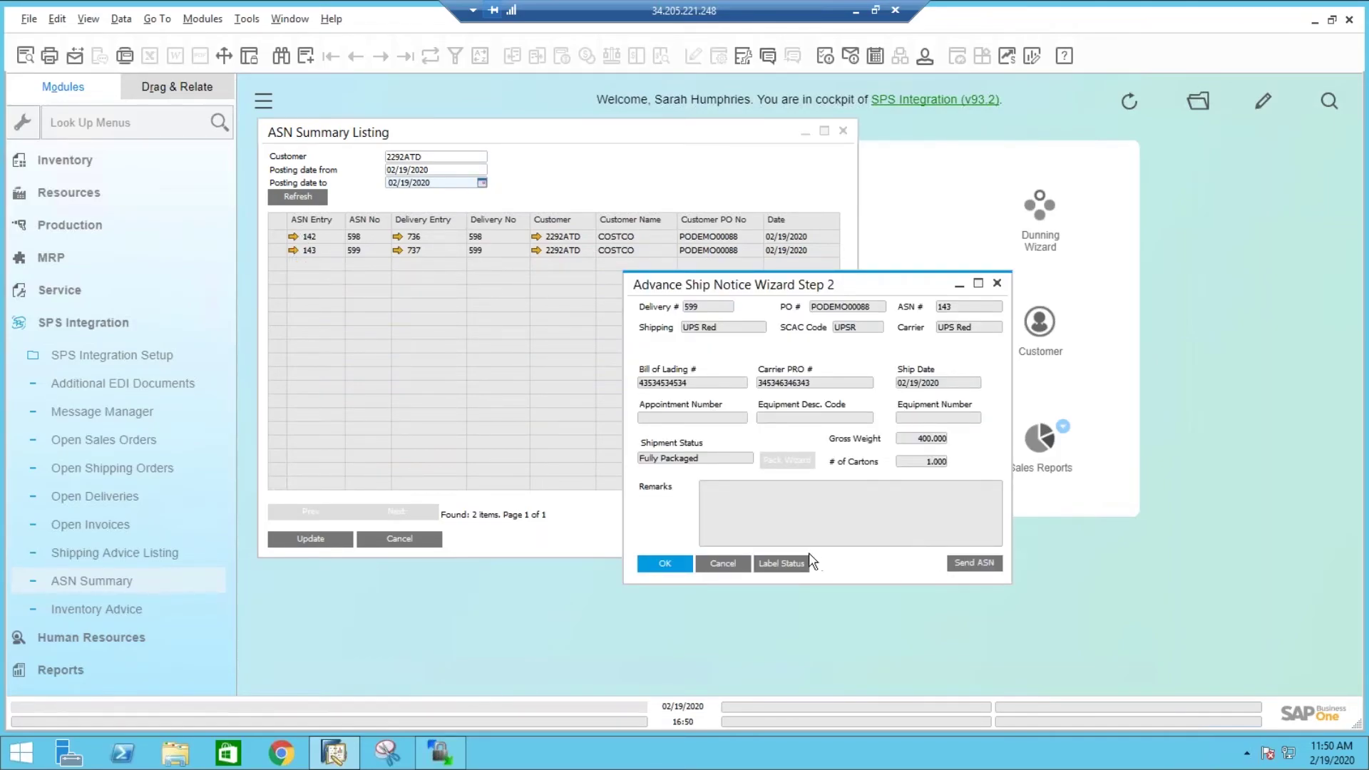
left_click(963, 562)
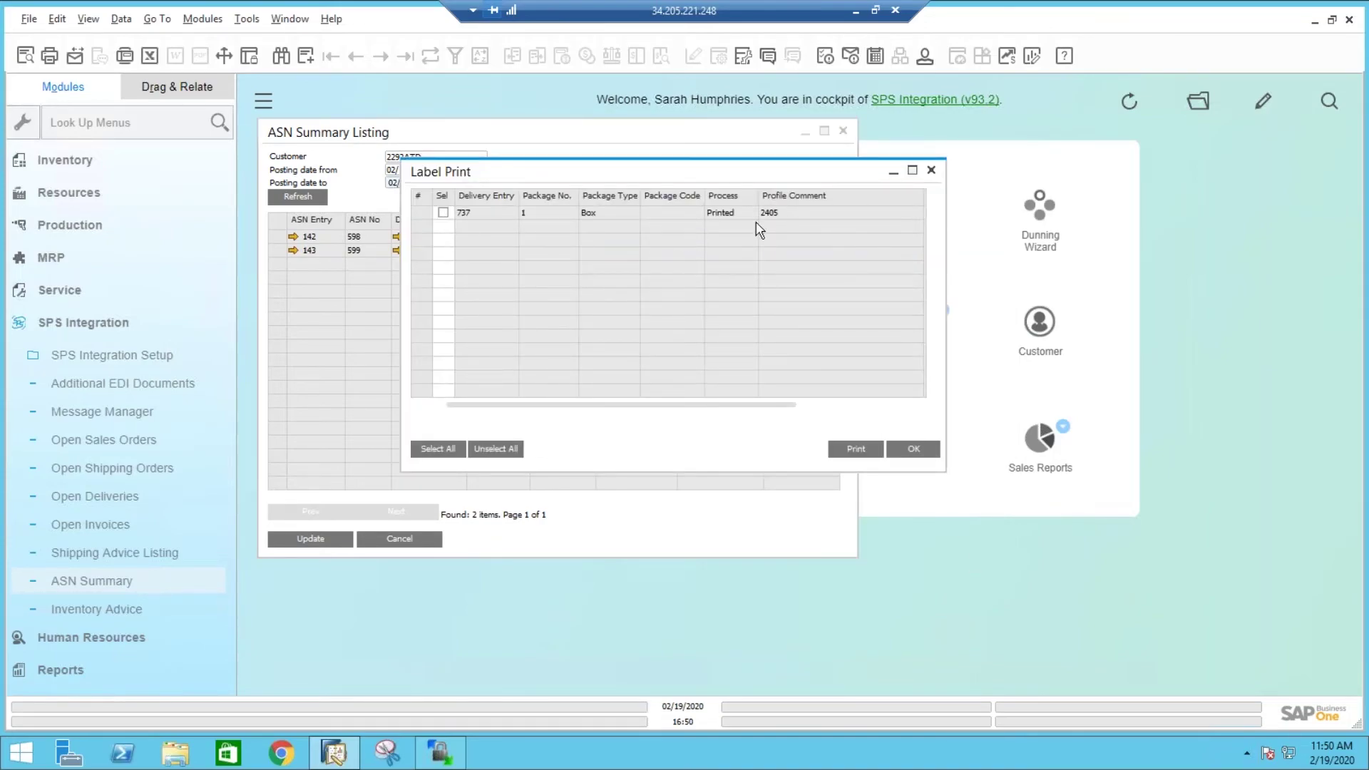
left_click(932, 173)
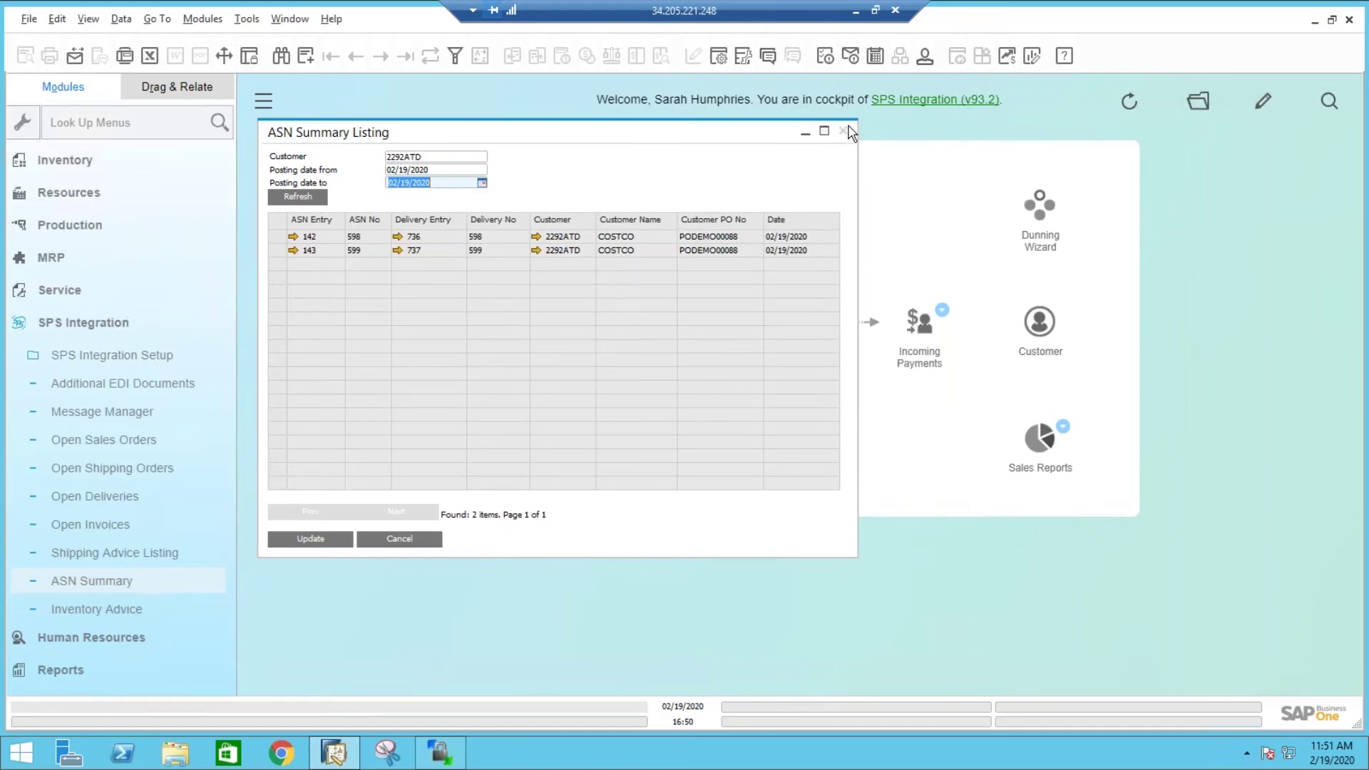